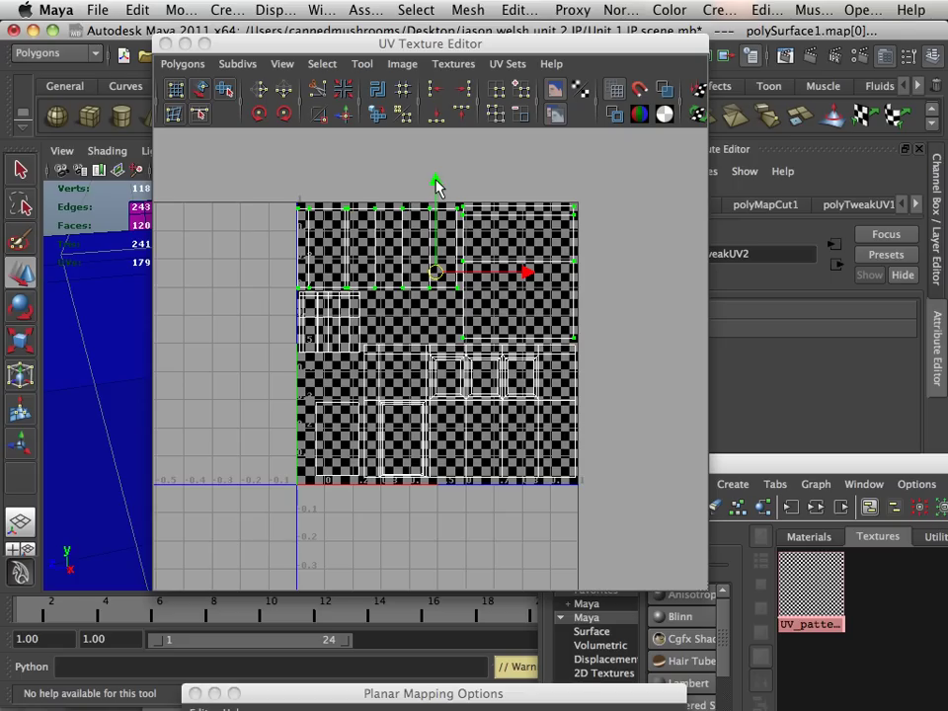
Step: Expand the selection to the two upper UV shells and move them straight down below the 0–1 texture tile
left_click(574, 207)
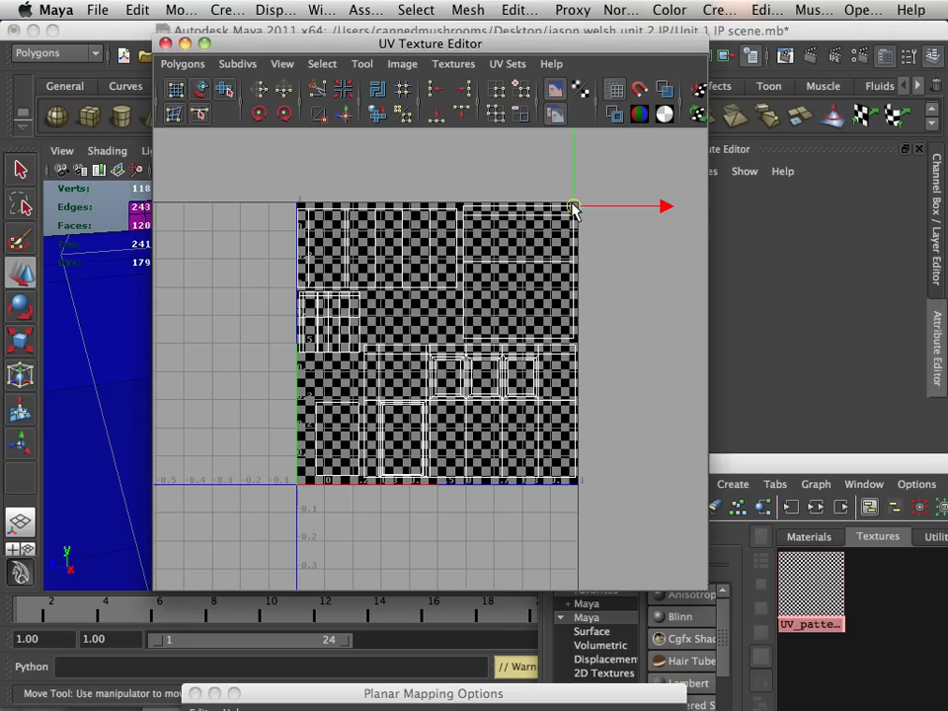
right_click(456, 210, "ctrl")
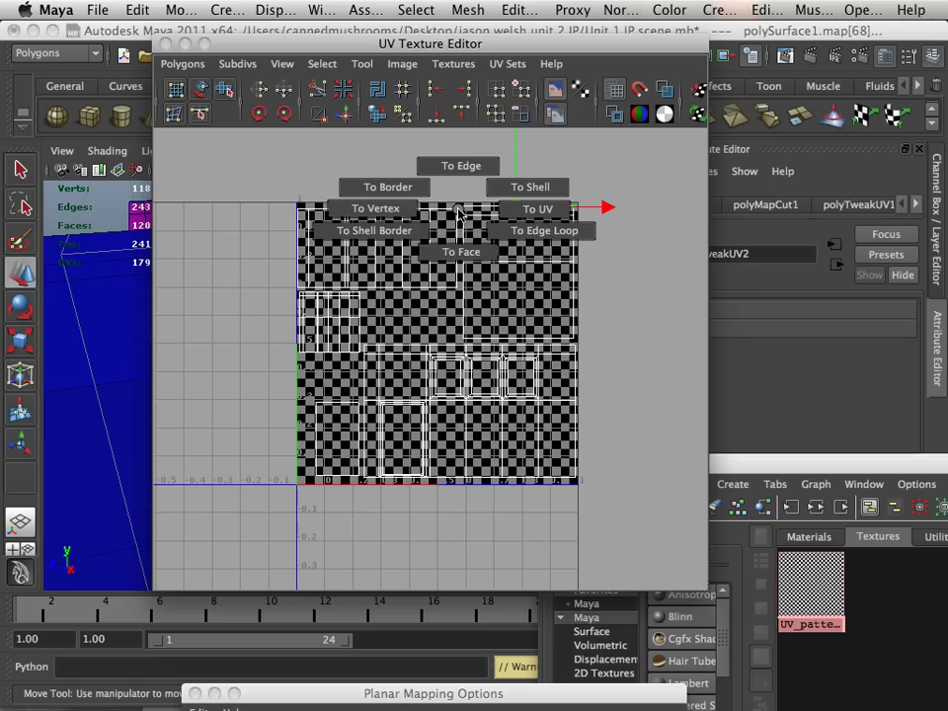
right_click_drag(458, 212, 521, 186, "ctrl")
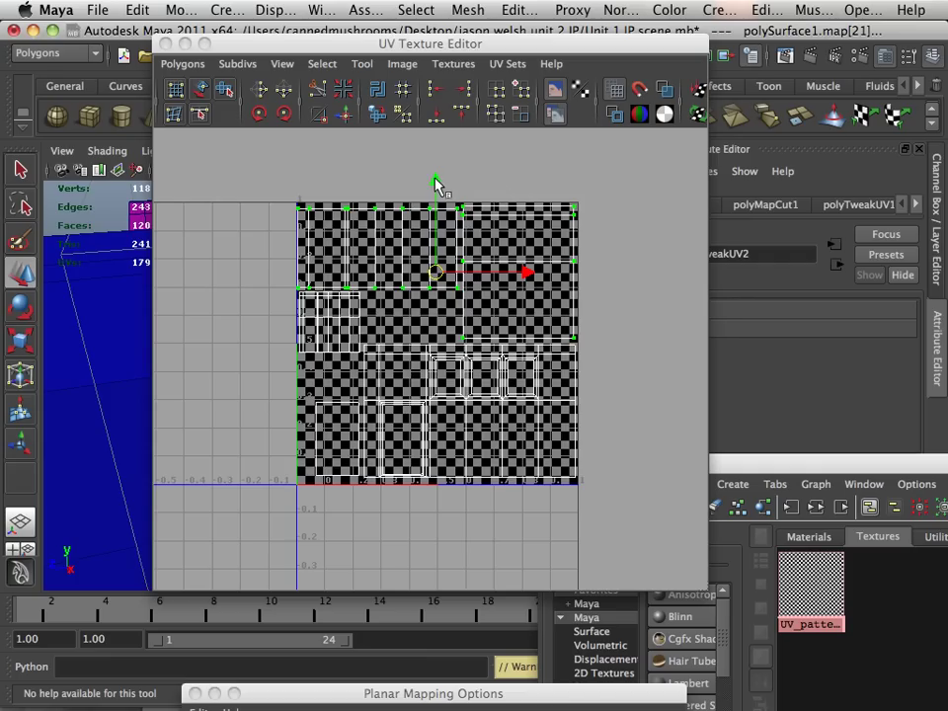
left_click_drag(436, 183, 435, 476)
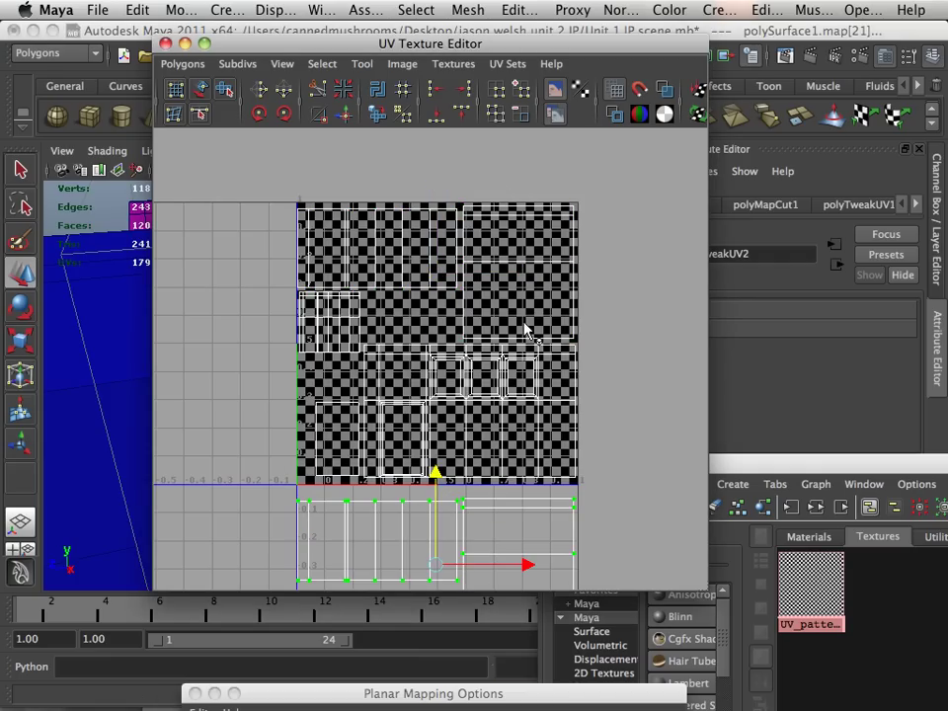
Step: Move the UV Texture Editor aside to uncover the viewport and frame the checkered building
left_click_drag(457, 57, 808, 65)
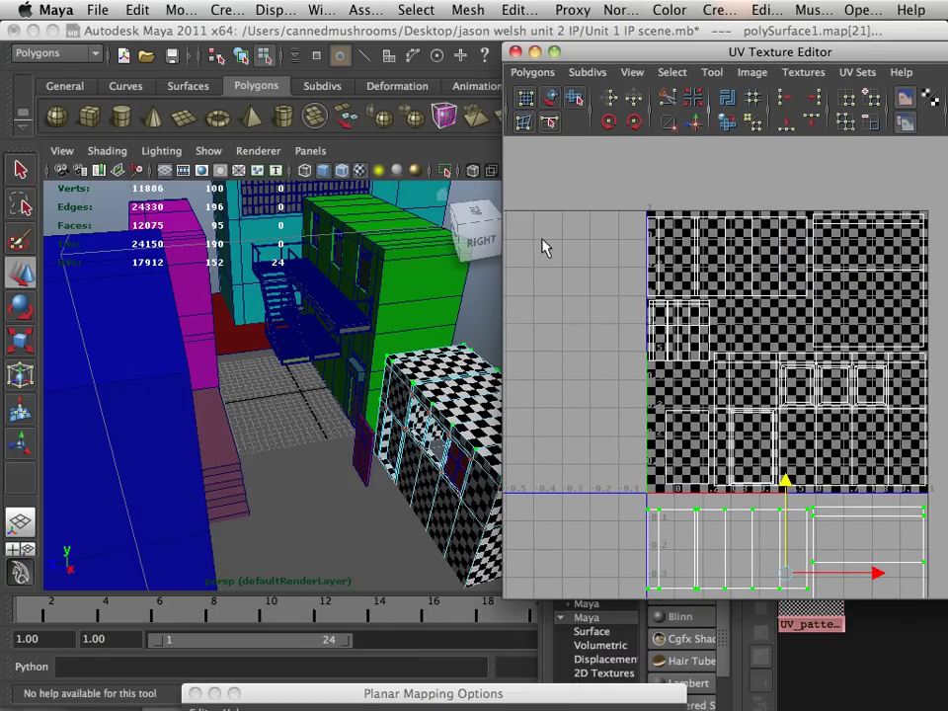
left_click_drag(485, 293, 279, 244, "alt")
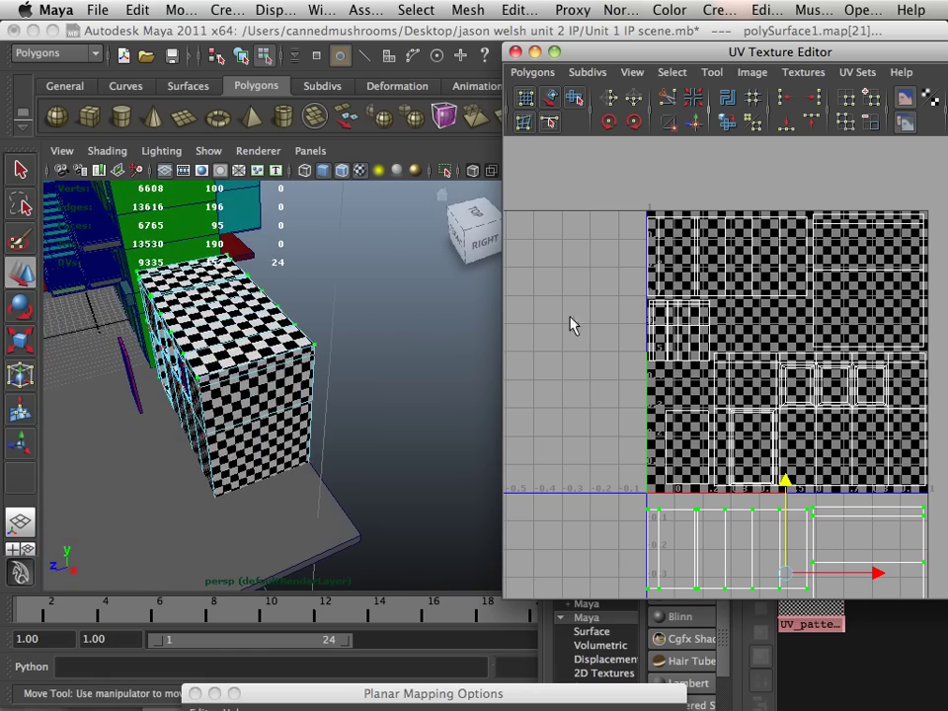
right_click_drag(252, 344, 376, 343, "alt")
left_click_drag(375, 343, 390, 403, "alt")
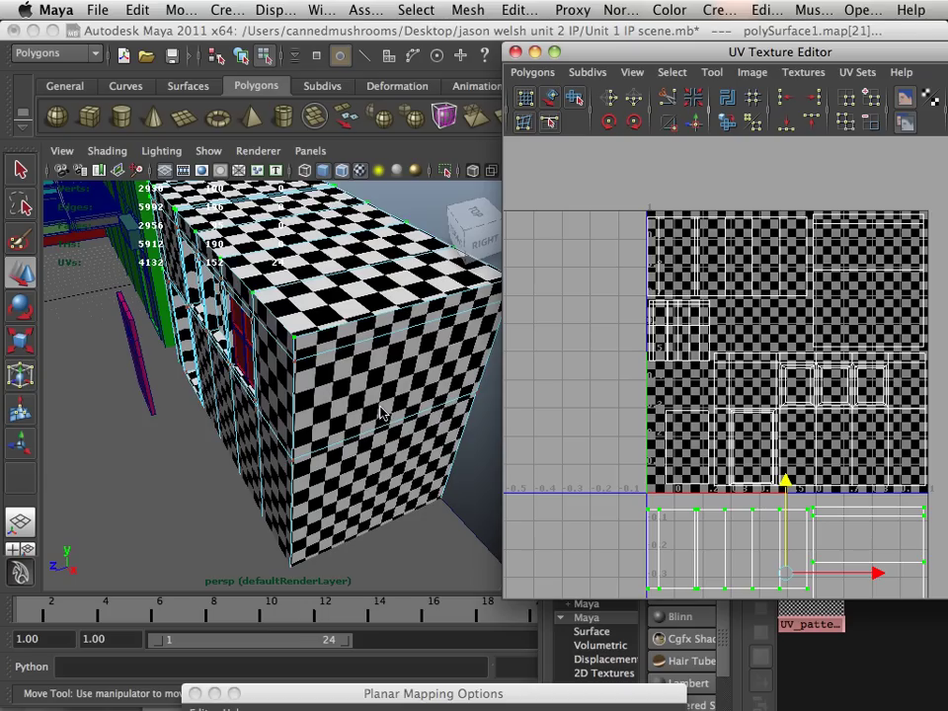
Step: Select UVs and faces of the shells still in the tile's upper part to examine which building walls they belong to
left_click(928, 274)
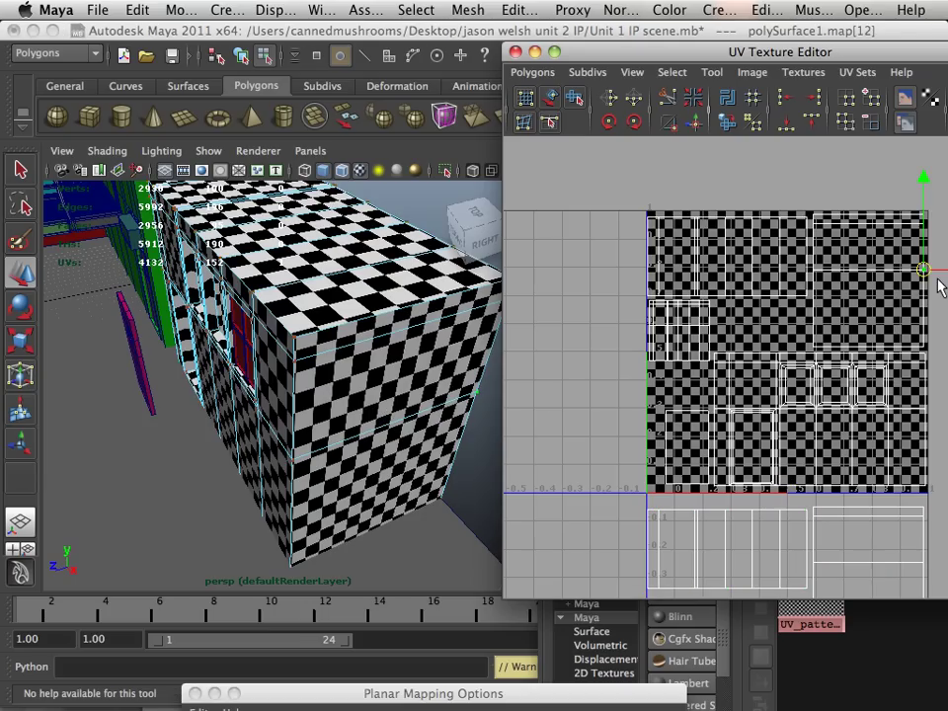
left_click_drag(425, 277, 326, 286, "alt")
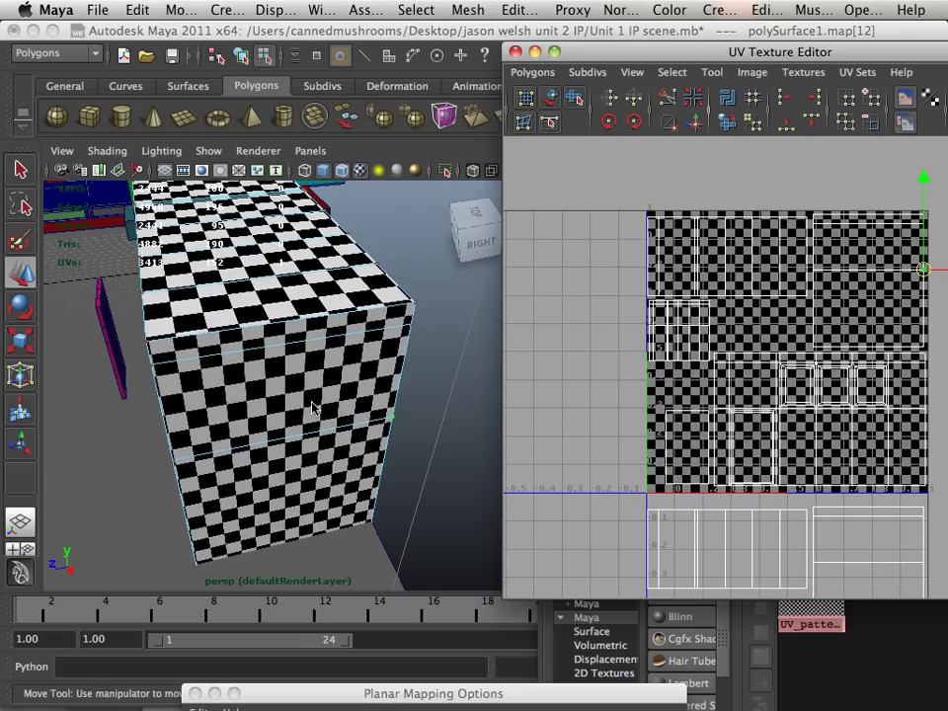
right_click_drag(842, 354, 842, 398)
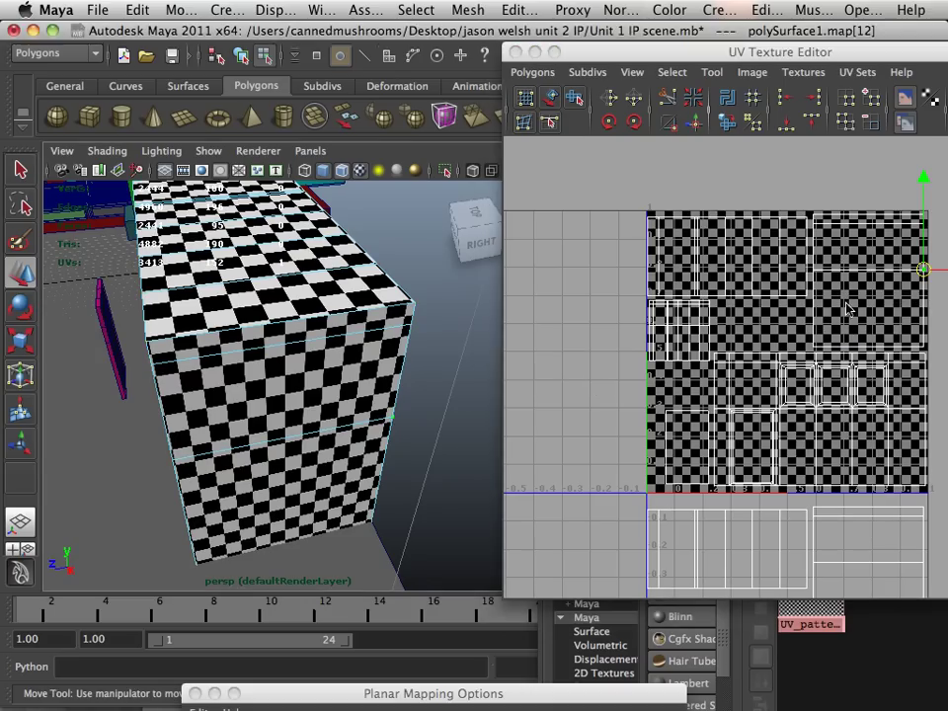
left_click(848, 323)
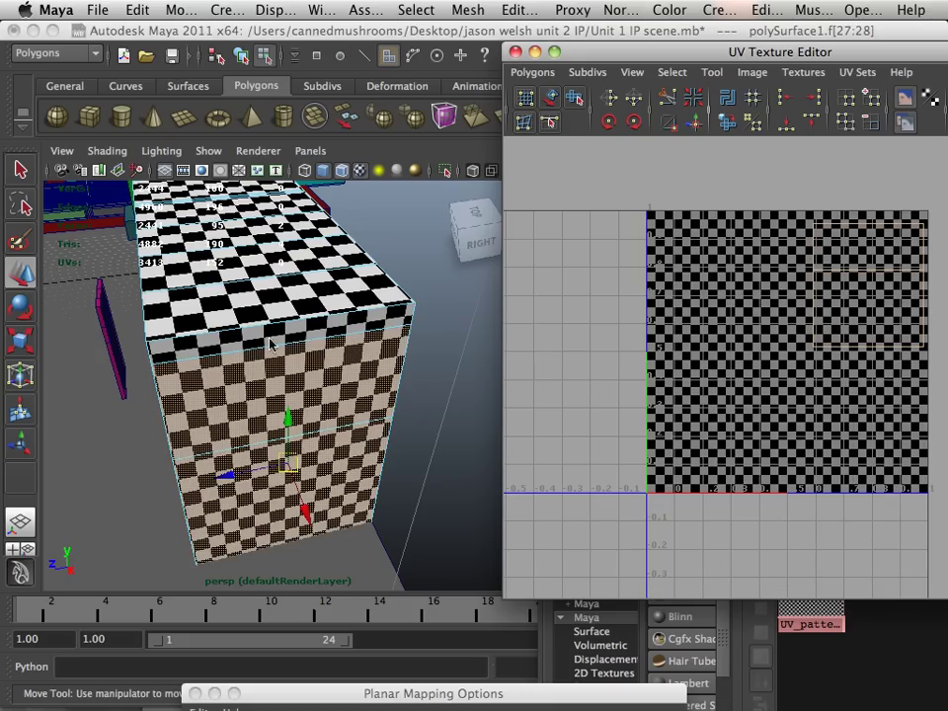
left_click(867, 288)
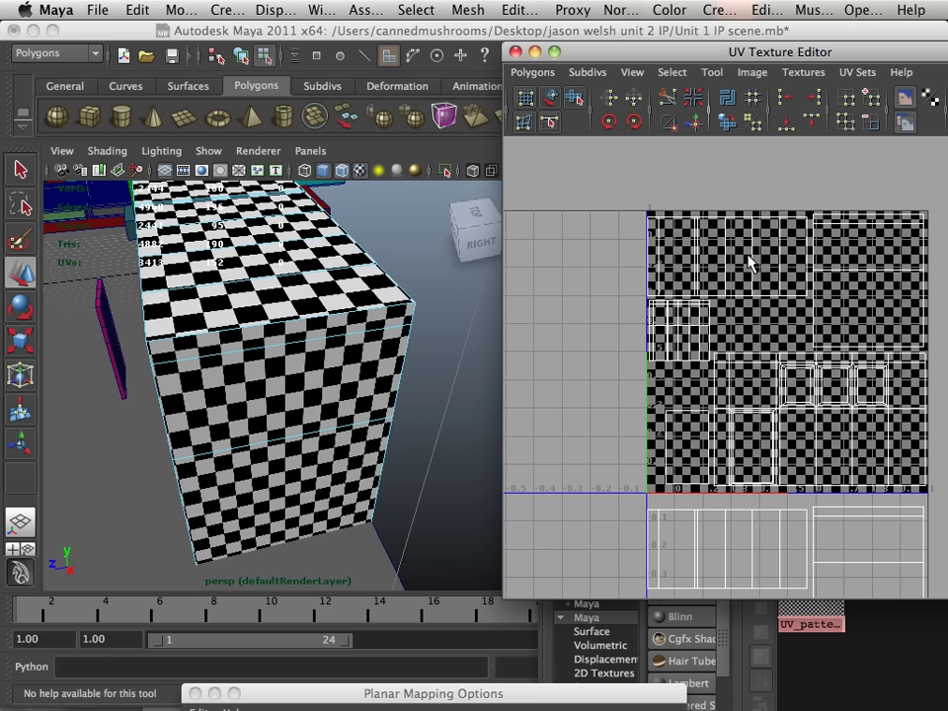
left_click_drag(761, 252, 662, 257)
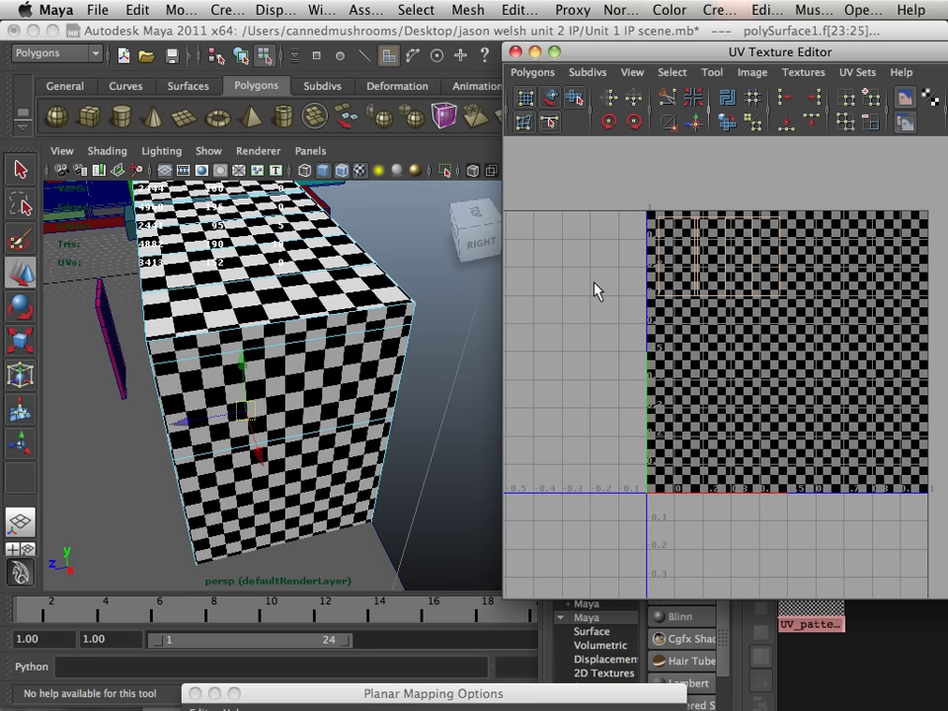
left_click_drag(235, 339, 326, 332, "alt")
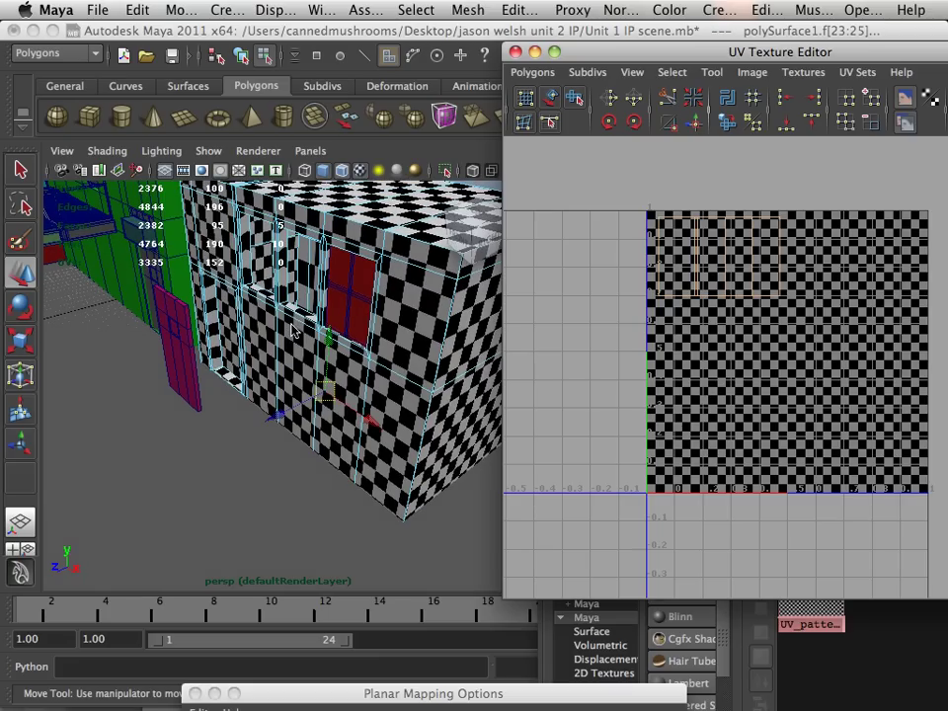
left_click(620, 269)
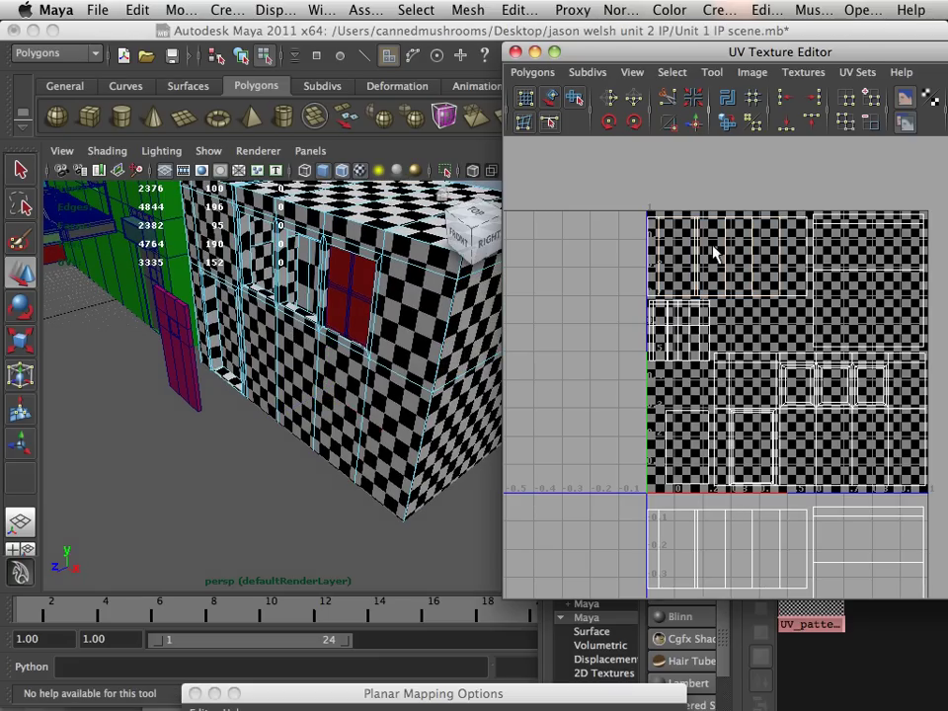
Step: Move the remaining upper-left UV shell outside the tile's left side and return the matching shell from below to the upper-left area
right_click_drag(712, 248, 677, 219)
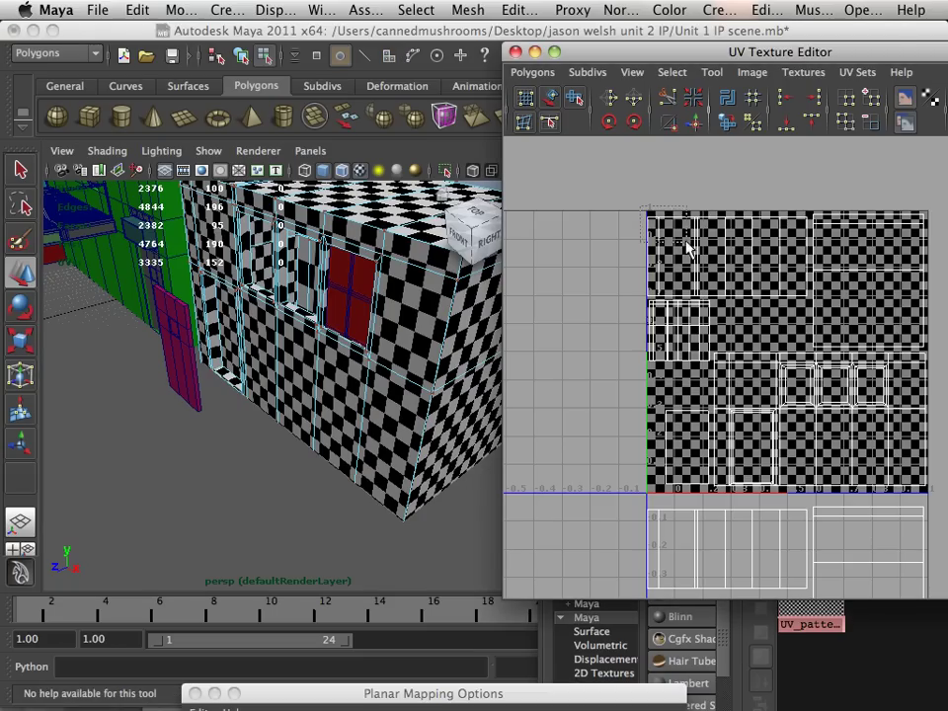
left_click_drag(688, 250, 637, 203)
right_click_drag(646, 222, 713, 227, "ctrl")
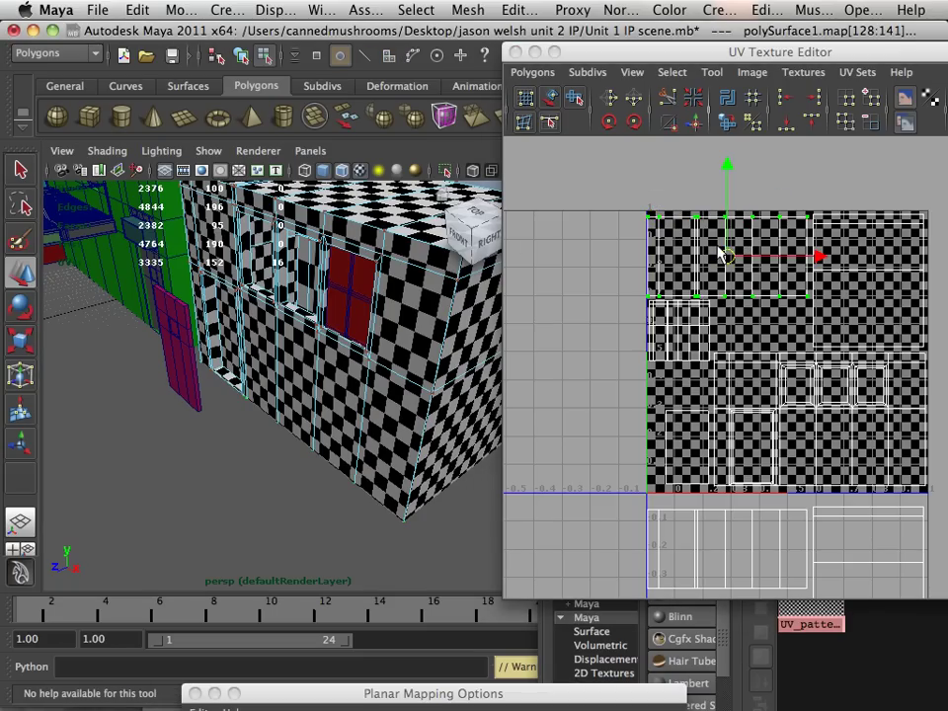
left_click_drag(719, 255, 499, 478)
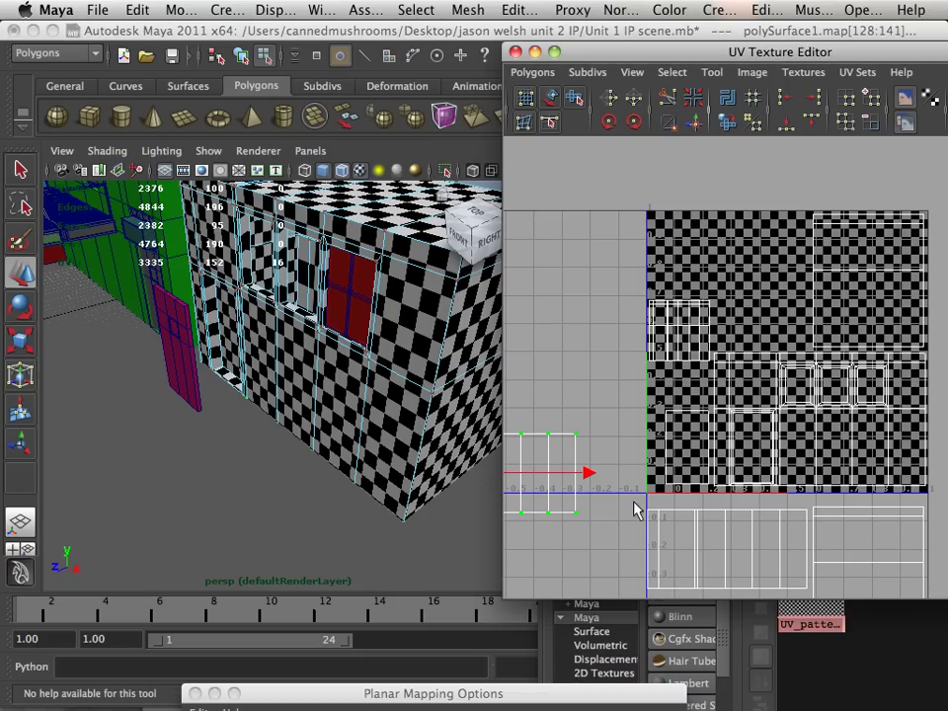
left_click_drag(751, 612, 811, 614)
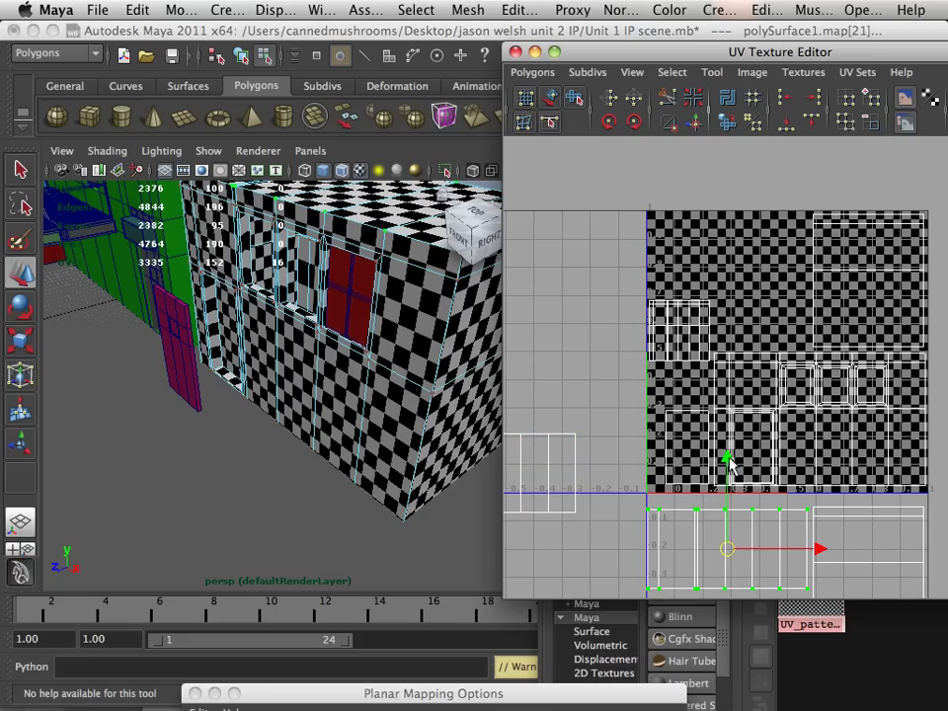
left_click_drag(730, 465, 753, 170)
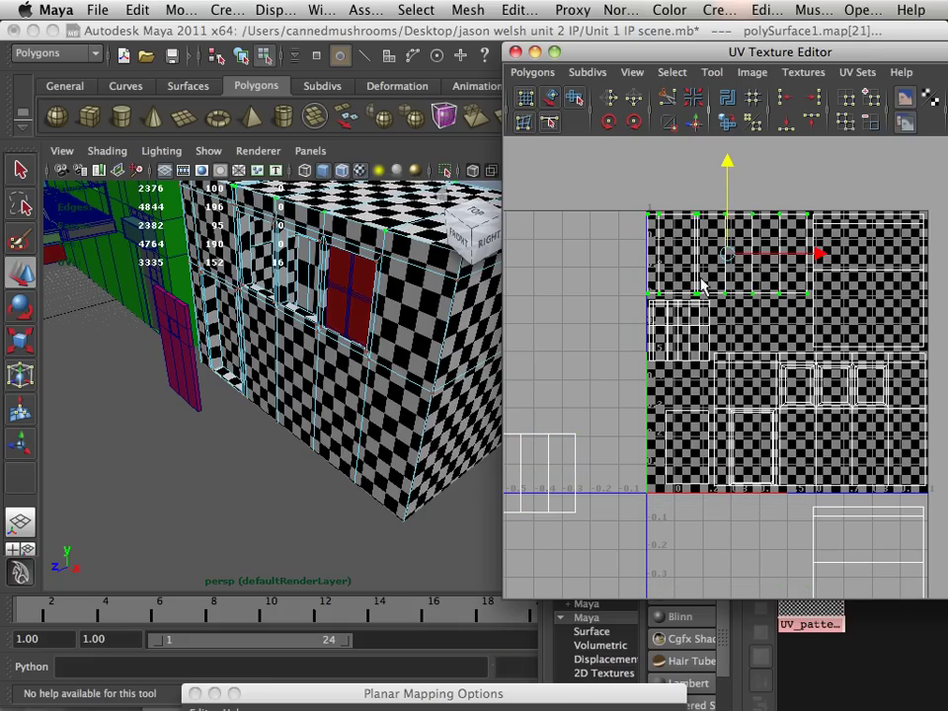
Step: Move the UV shell parked left of the tile to the area below it, beside the large rectangular shell
middle_click_drag(609, 468, 652, 447, "alt")
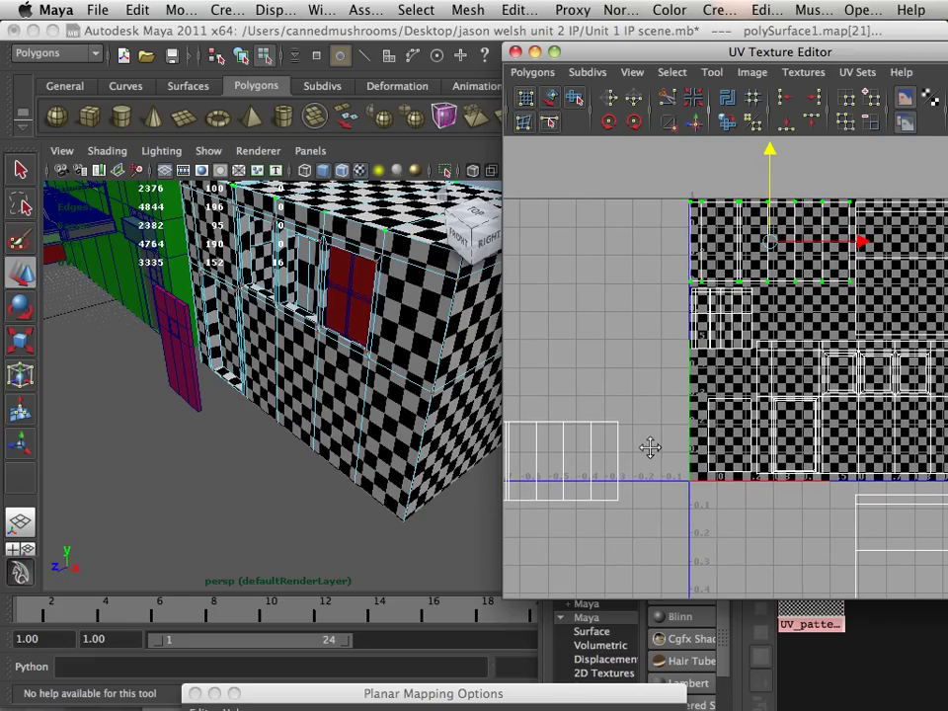
left_click_drag(576, 449, 399, 559)
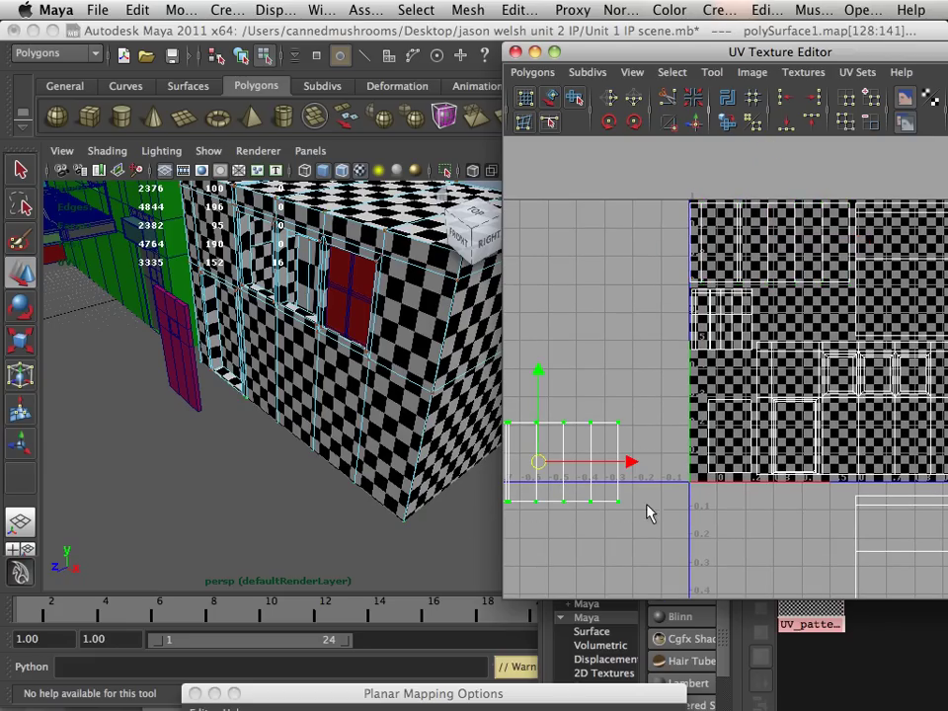
middle_click_drag(648, 508, 697, 514, "alt")
right_click_drag(697, 515, 557, 494, "alt")
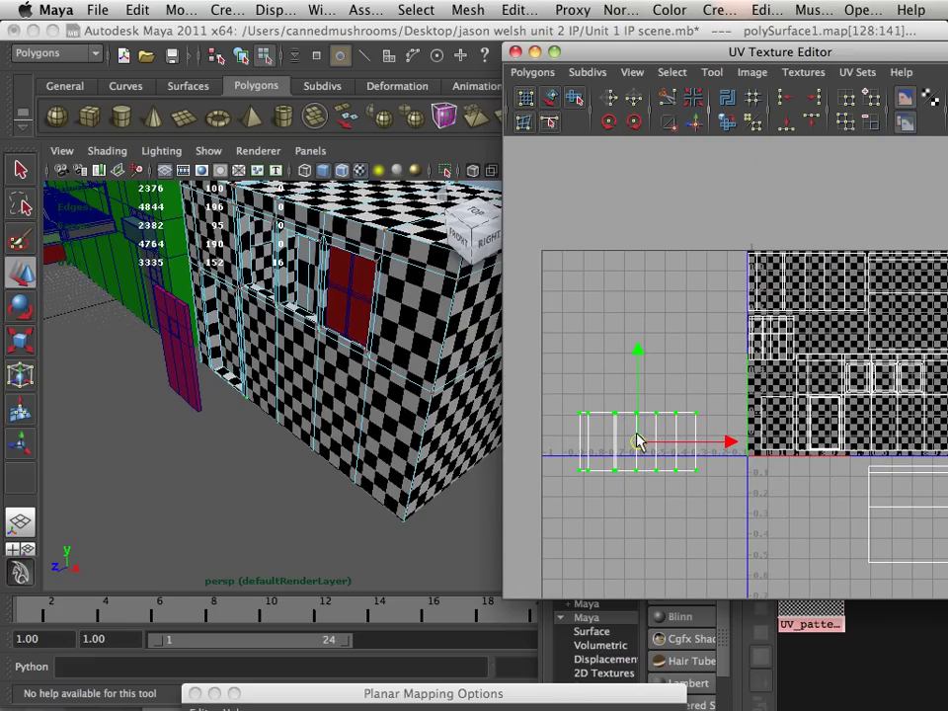
left_click_drag(637, 442, 809, 490)
middle_click_drag(808, 490, 698, 503, "alt")
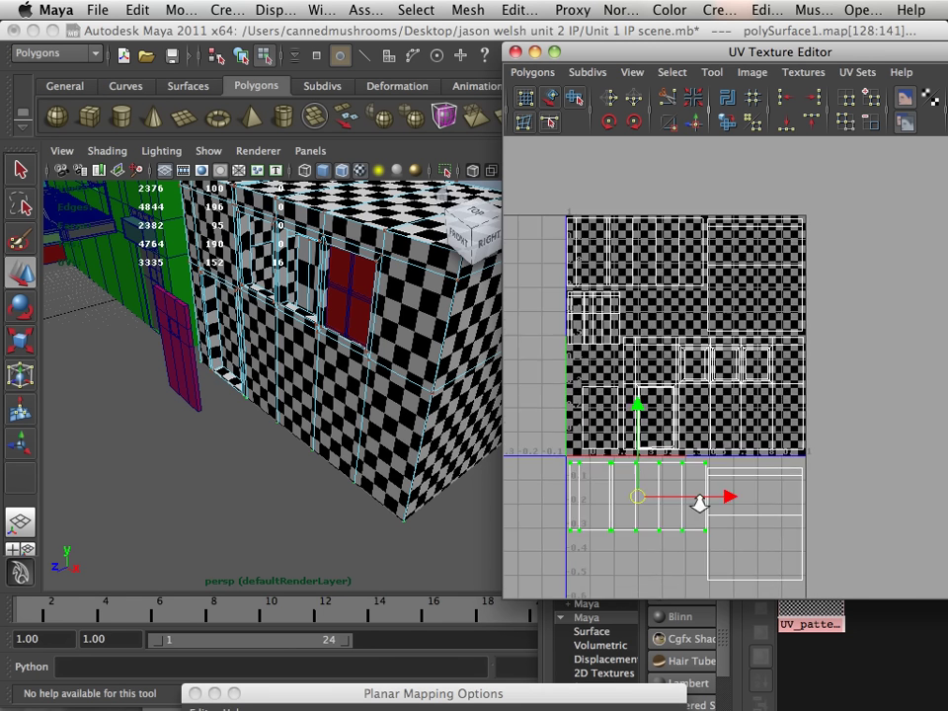
right_click_drag(698, 503, 815, 449, "alt")
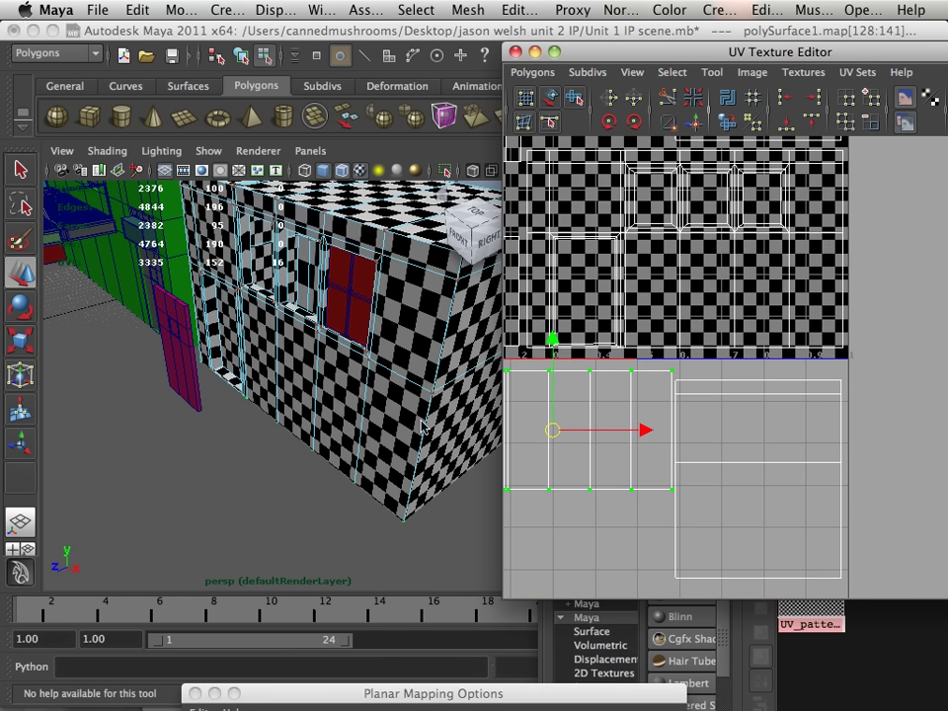
Step: Nudge the large rectangular UV shell below the tile upward so its top edge lines up with the neighbouring shell
left_click_drag(422, 427, 191, 260, "alt")
middle_click_drag(619, 451, 597, 459, "alt")
left_click_drag(256, 334, 311, 431, "alt")
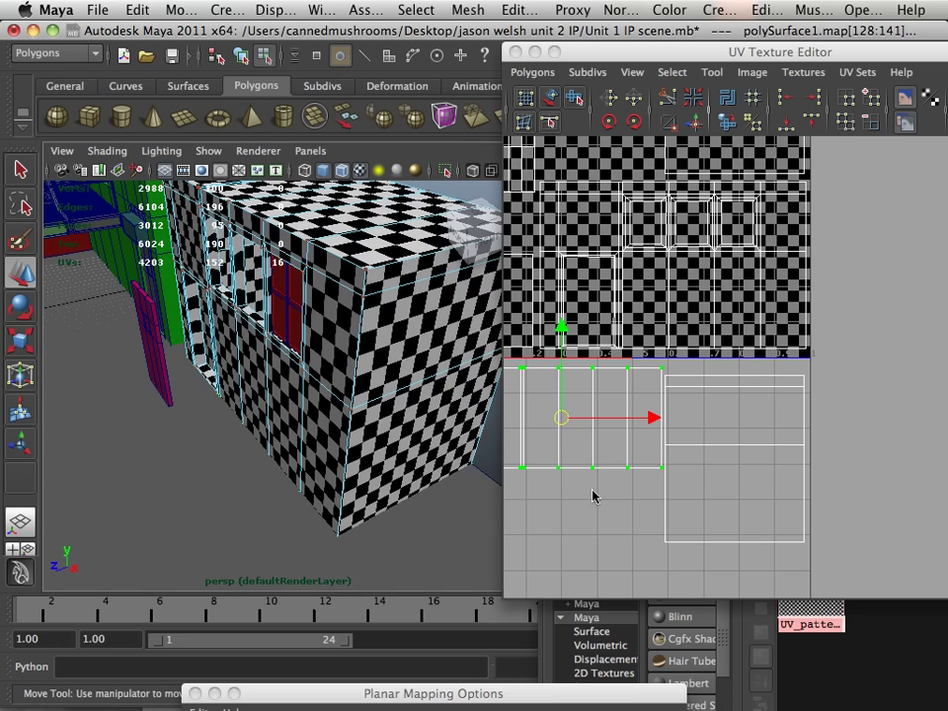
left_click_drag(832, 369, 736, 459)
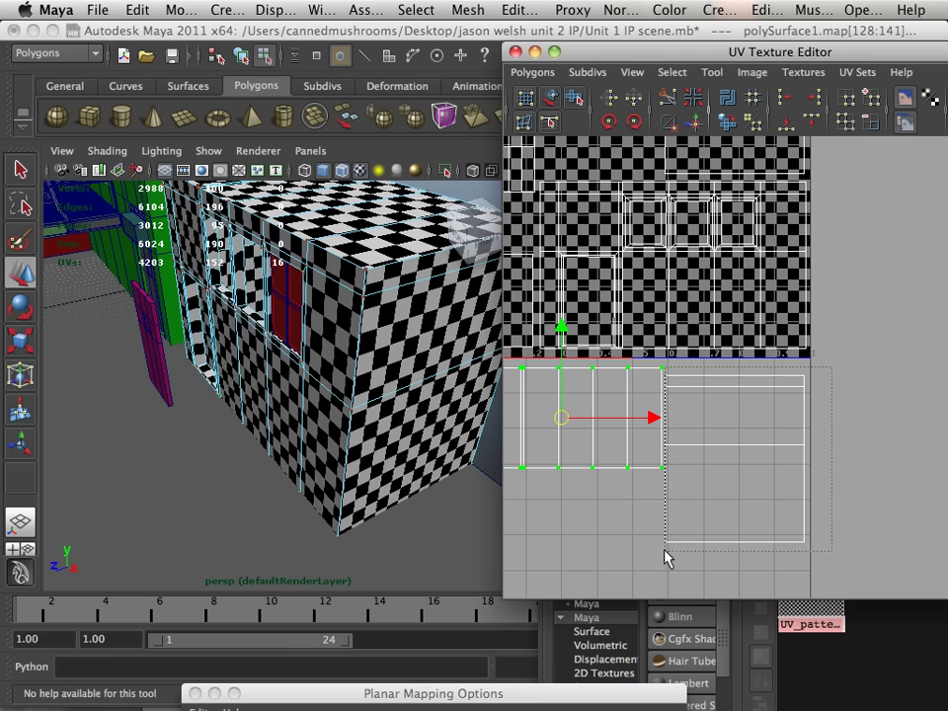
left_click_drag(665, 558, 664, 563)
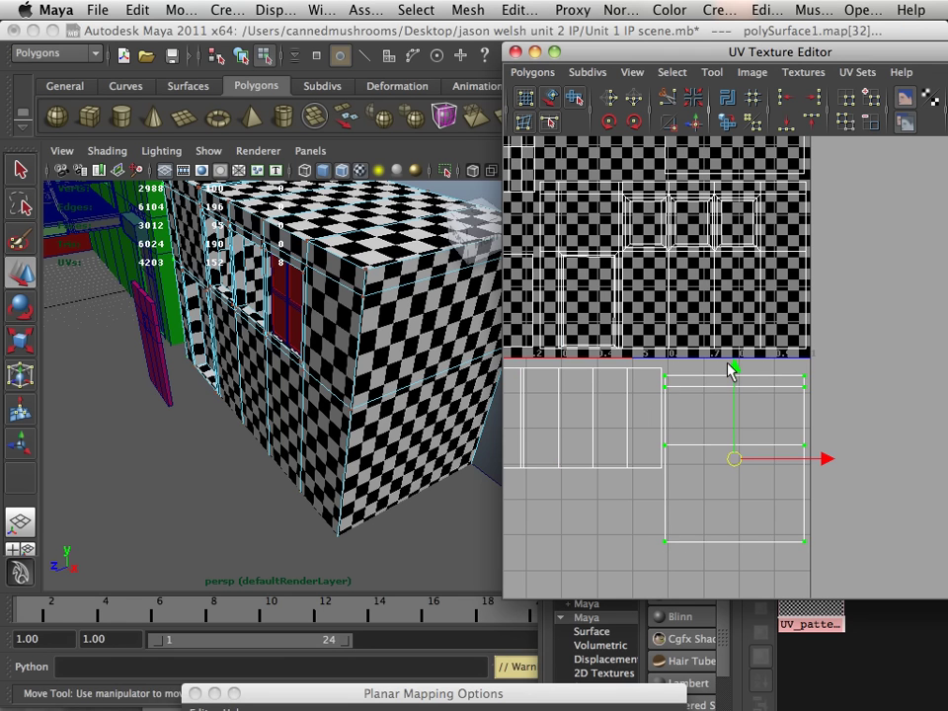
left_click_drag(731, 370, 733, 363)
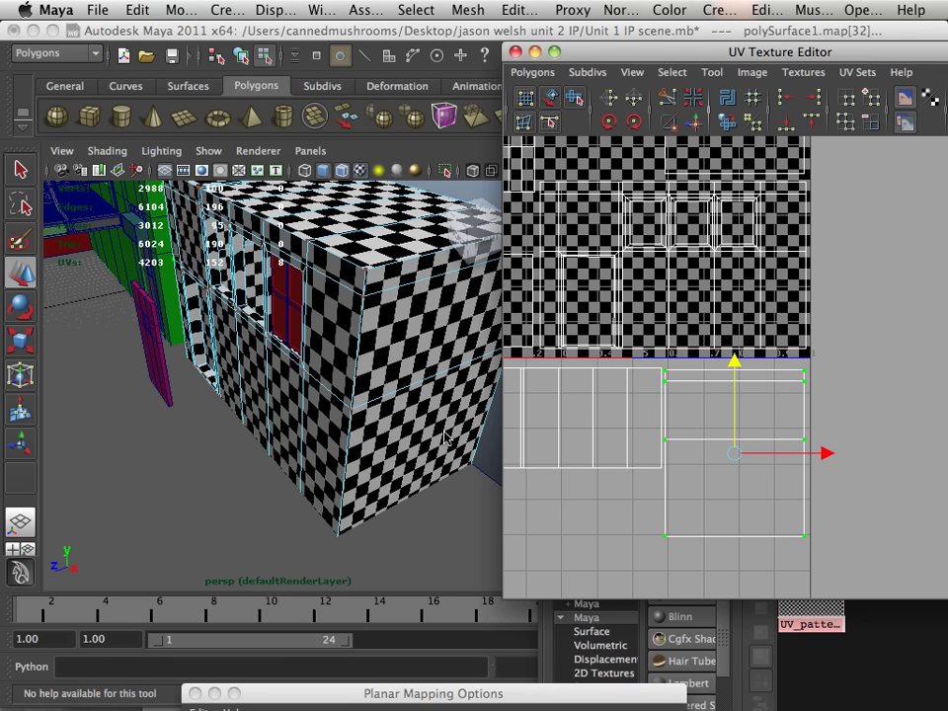
Step: Examine the checkered building and compare the UV layout inside the tile with the two shells below it
scroll(341, 407, "down", 3)
middle_click_drag(247, 331, 383, 446, "alt")
left_click_drag(383, 447, 374, 459, "alt")
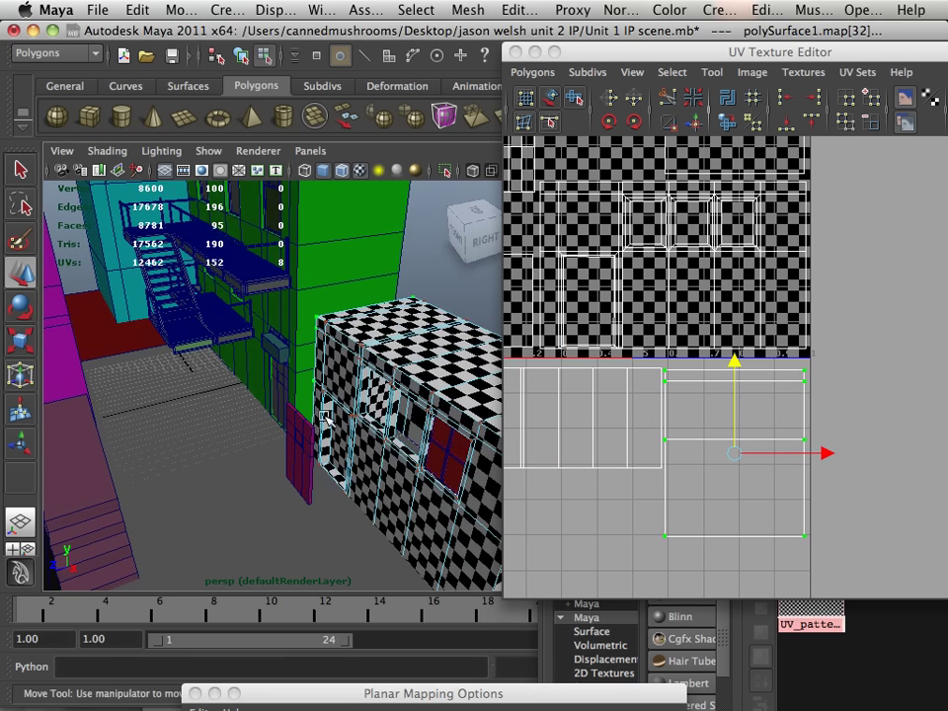
mouse_move(325, 419)
left_mouse_down("alt")
mouse_move(324, 409)
mouse_move(326, 436)
left_mouse_up("alt")
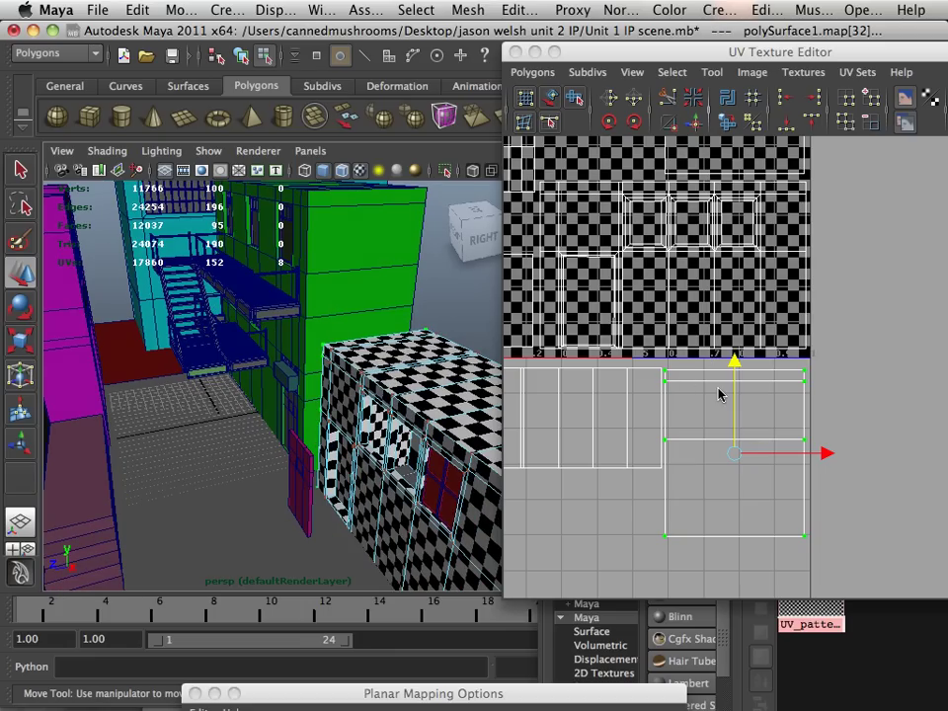
left_click_drag(368, 400, 388, 398, "alt")
right_click_drag(685, 361, 628, 303, "alt")
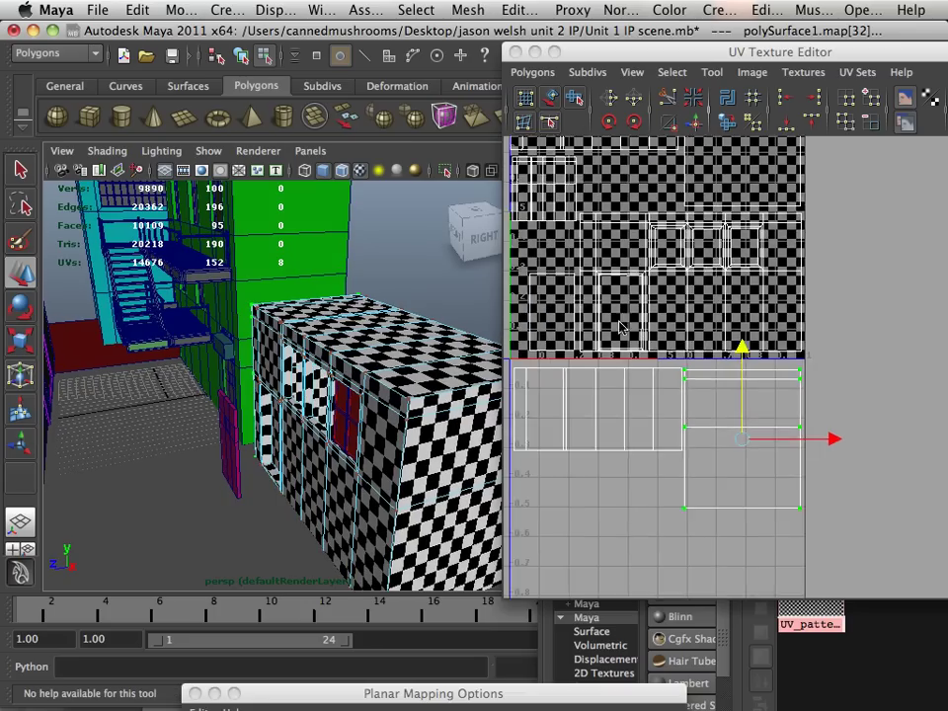
middle_click_drag(628, 303, 648, 389, "alt")
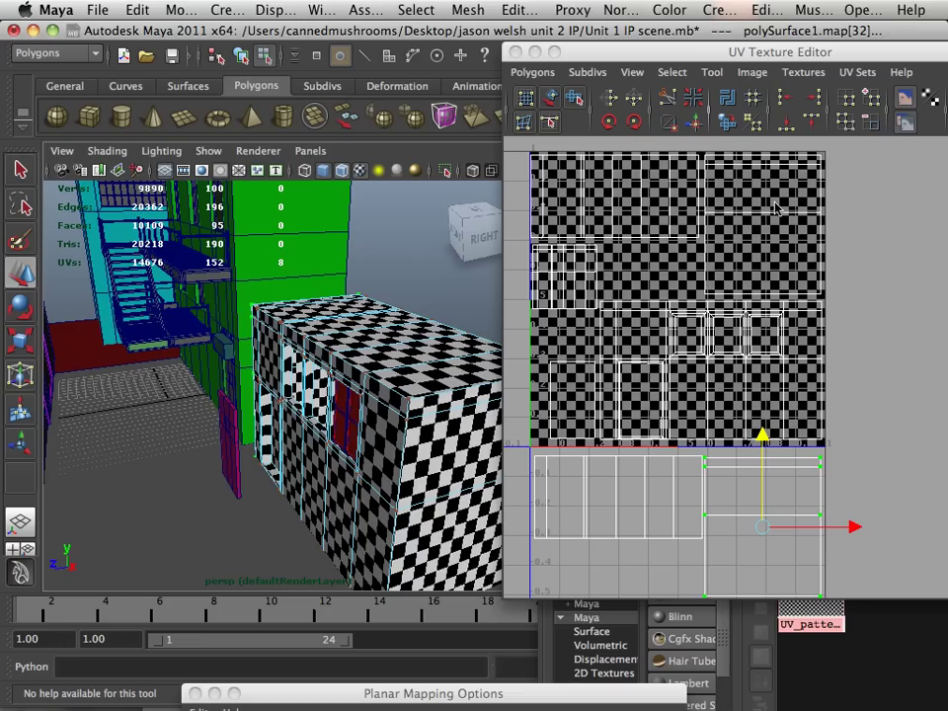
middle_click_drag(740, 370, 808, 291, "alt")
right_click_drag(808, 290, 600, 247, "alt")
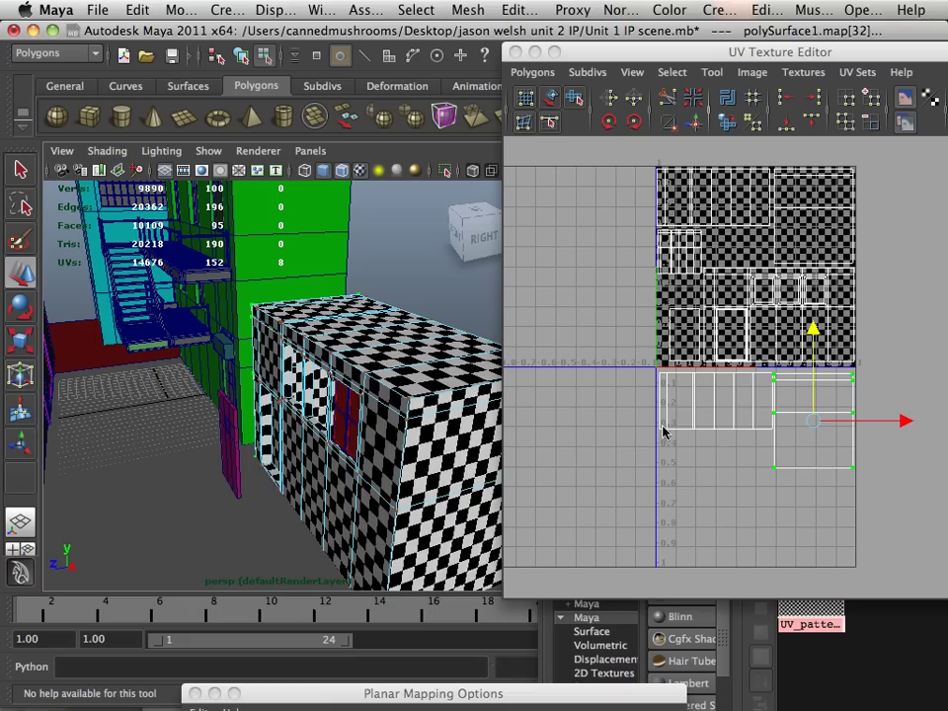
middle_click_drag(639, 426, 628, 454, "alt")
right_click_drag(628, 453, 768, 461, "alt")
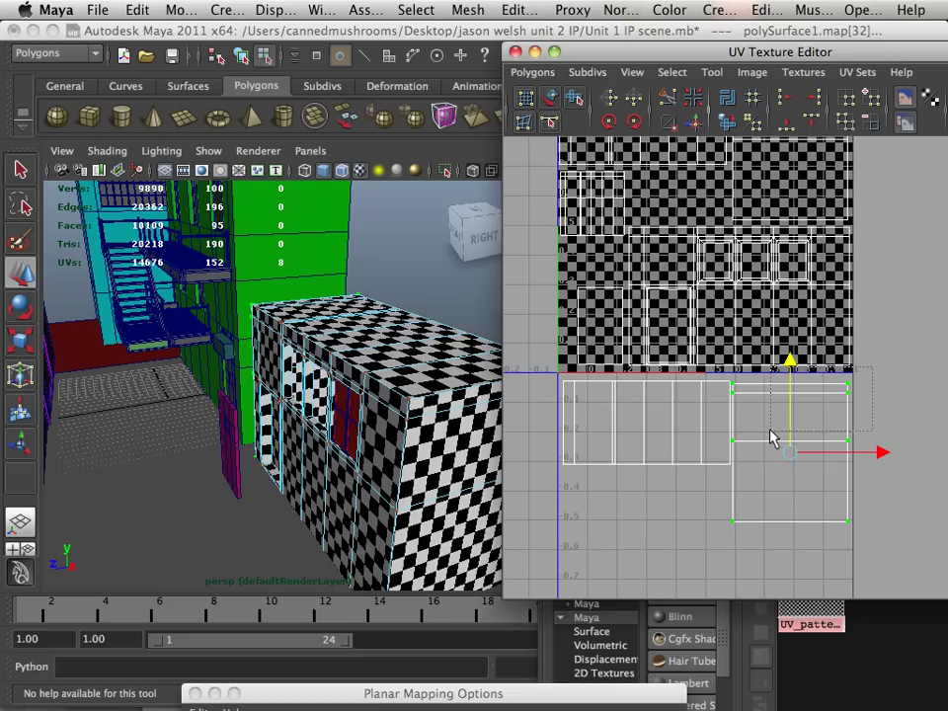
Step: Nudge both UV shells below the tile slightly upward together, closer to the tile's lower edge
left_click_drag(719, 373, 550, 554)
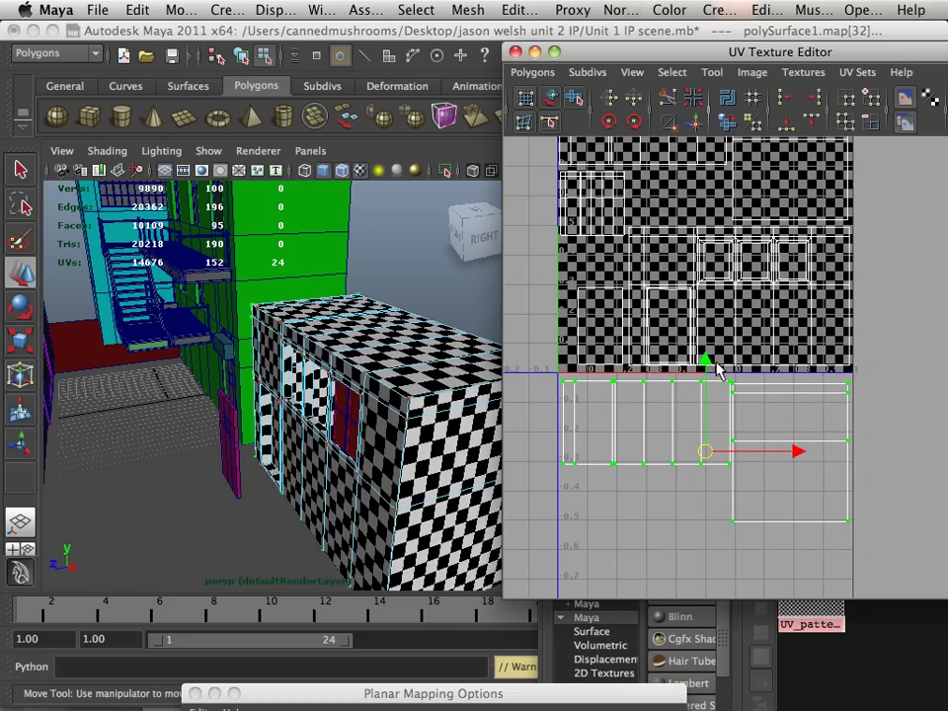
left_click(714, 365)
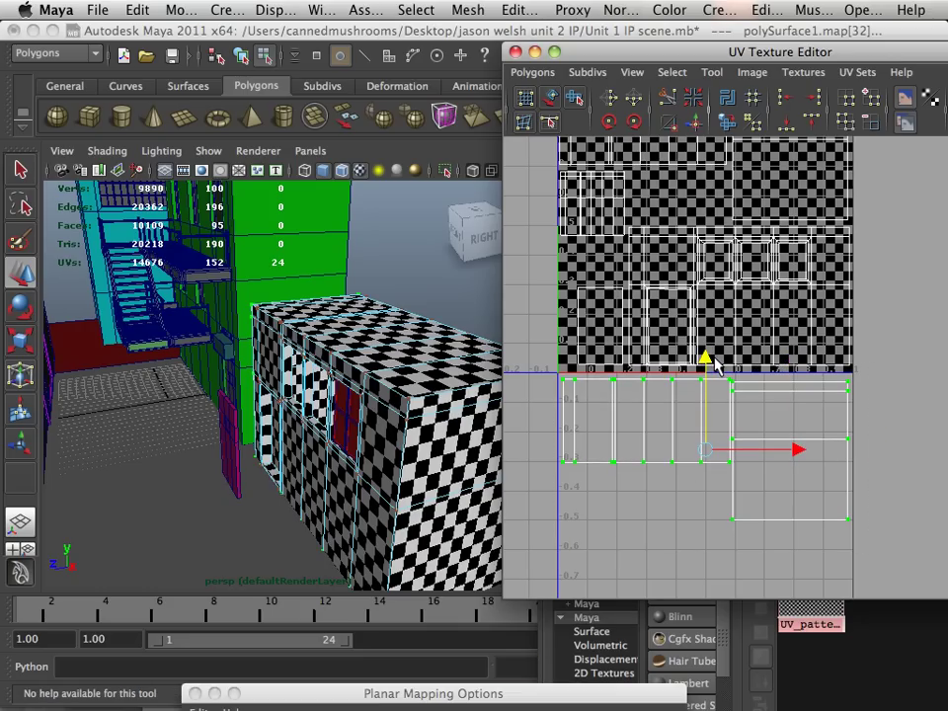
middle_click_drag(712, 350, 634, 463, "alt")
right_click_drag(648, 403, 801, 344, "alt")
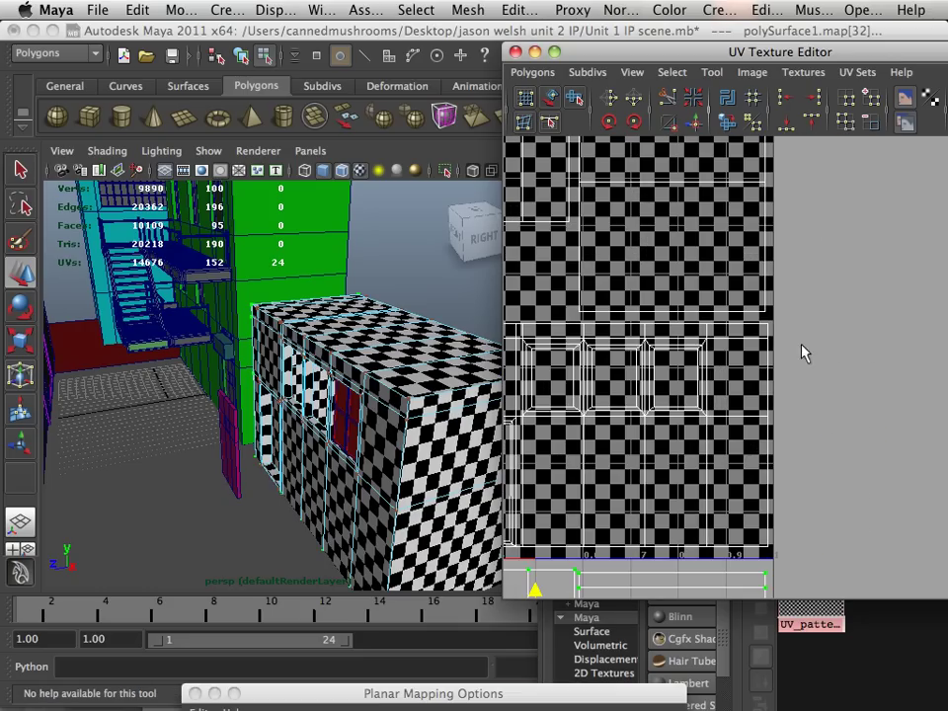
Step: Shift the large rectangular UV shell below the tile slightly right, widening the gap to its neighbour
left_click(728, 215)
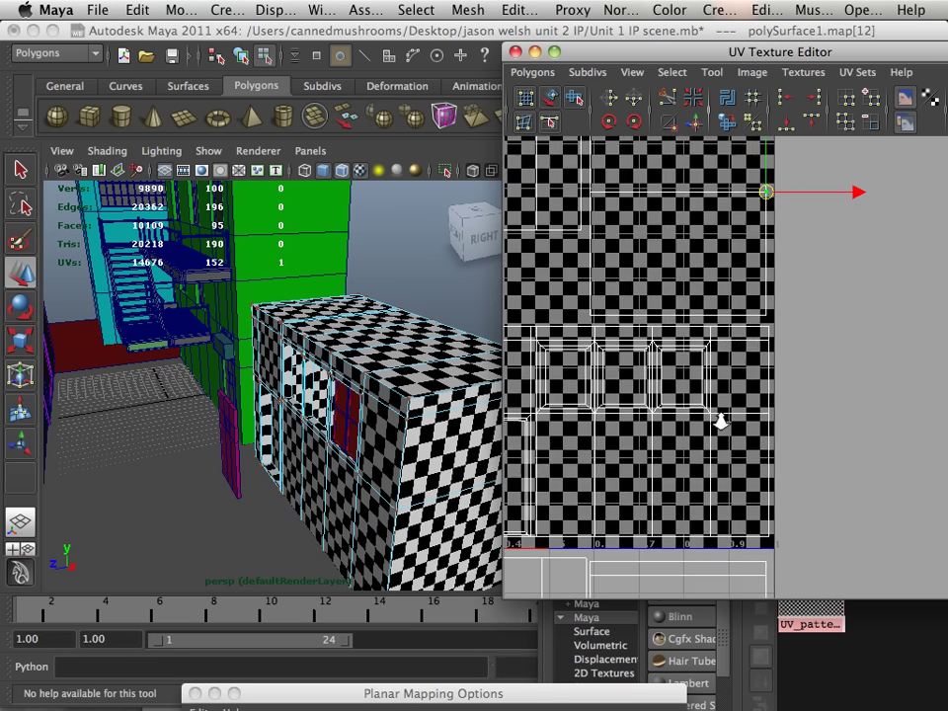
right_click_drag(720, 424, 685, 299, "alt")
middle_click_drag(685, 300, 694, 232, "alt")
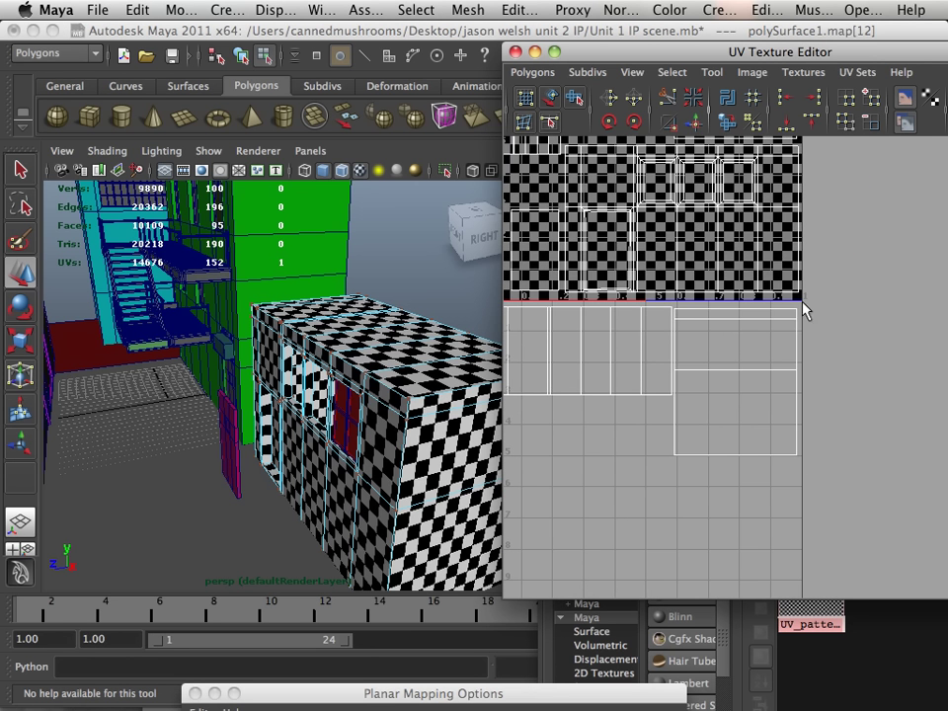
left_click_drag(802, 309, 674, 482)
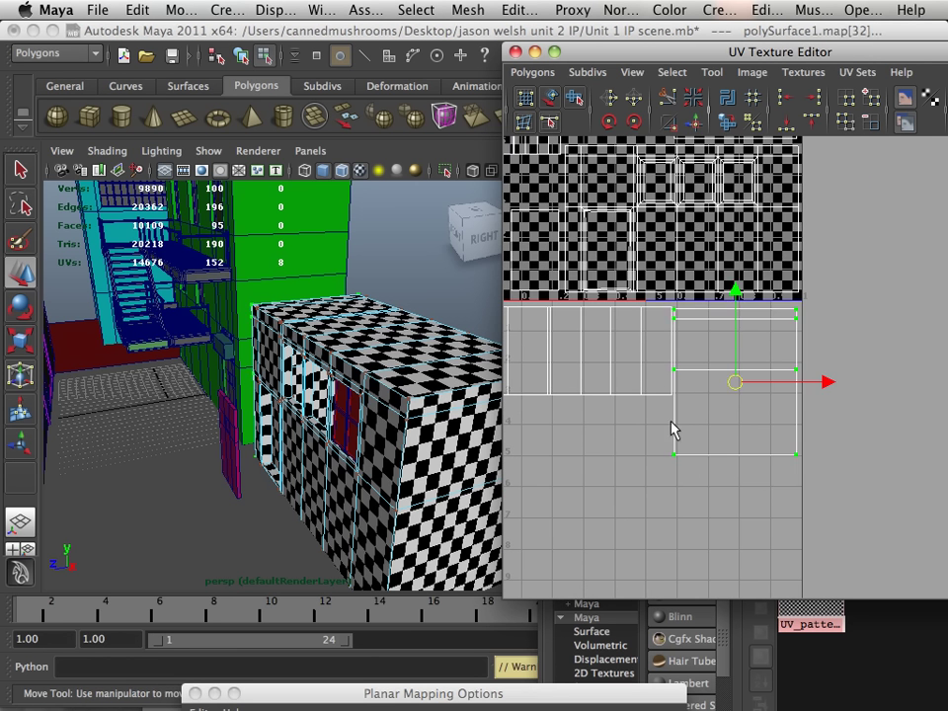
middle_click_drag(672, 429, 659, 516, "alt")
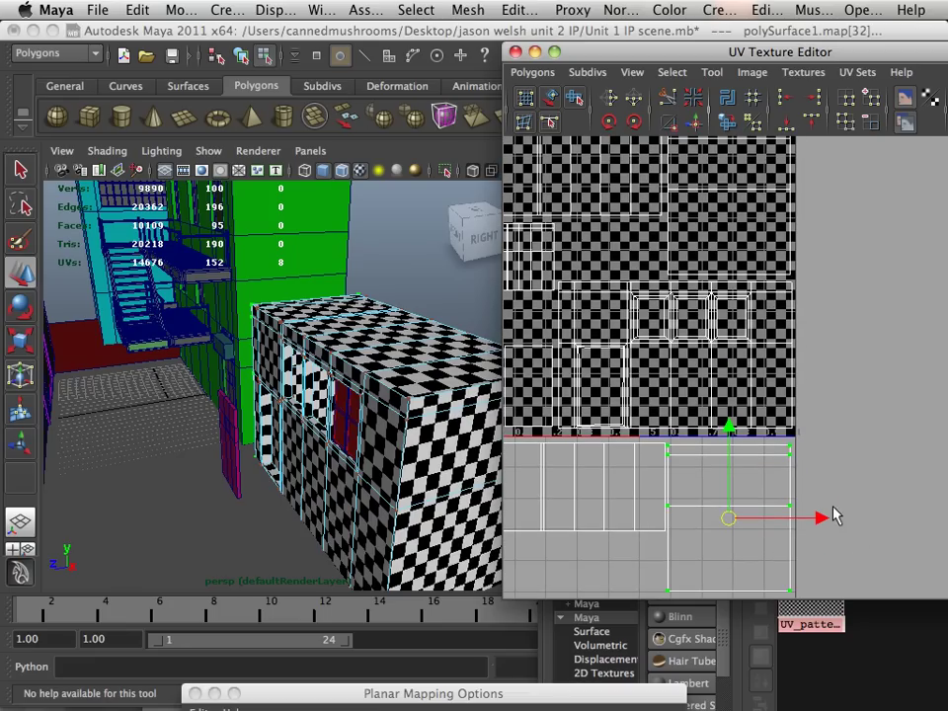
left_click_drag(817, 520, 820, 520)
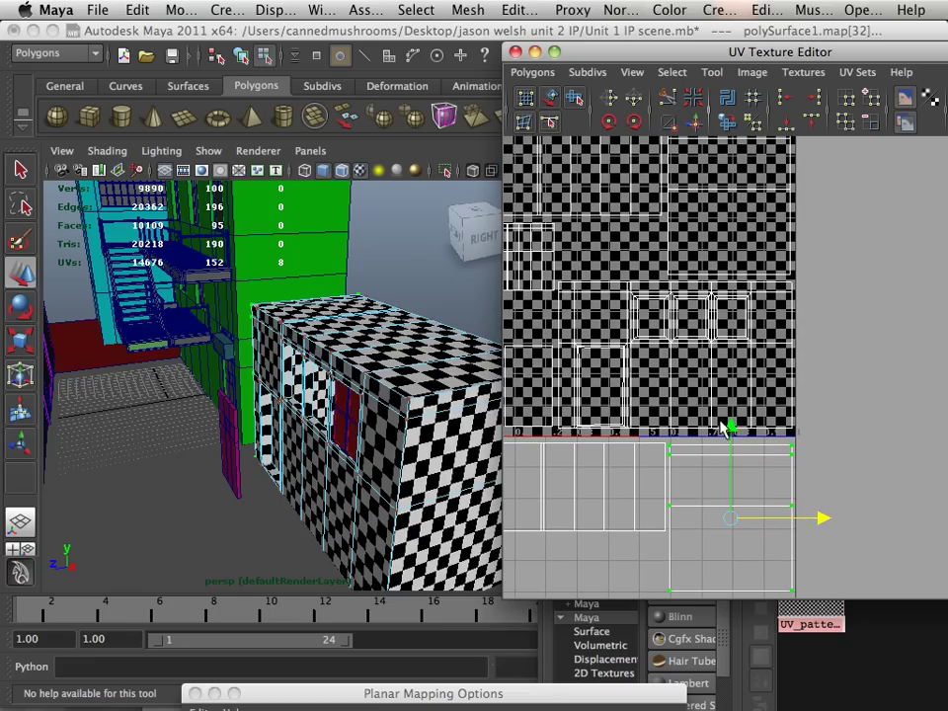
Step: Examine which building faces the upper-left and upper-right UV shells cover by selecting their faces in the layout
scroll(587, 366, "up", 1)
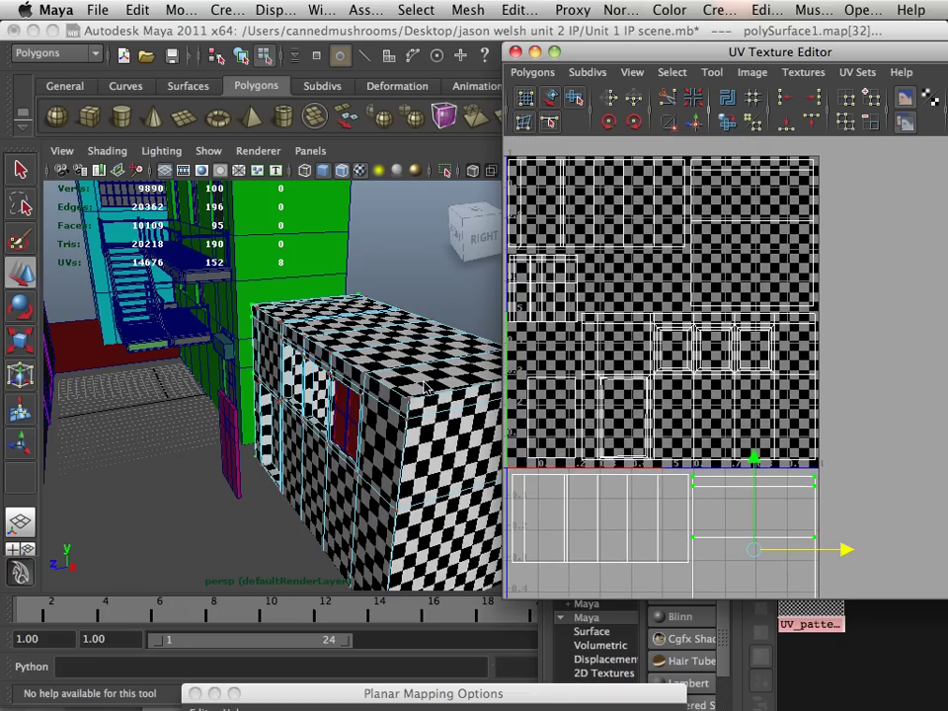
left_click_drag(376, 368, 378, 369, "alt")
right_click_drag(378, 368, 367, 322, "alt")
left_click_drag(366, 322, 364, 335, "alt")
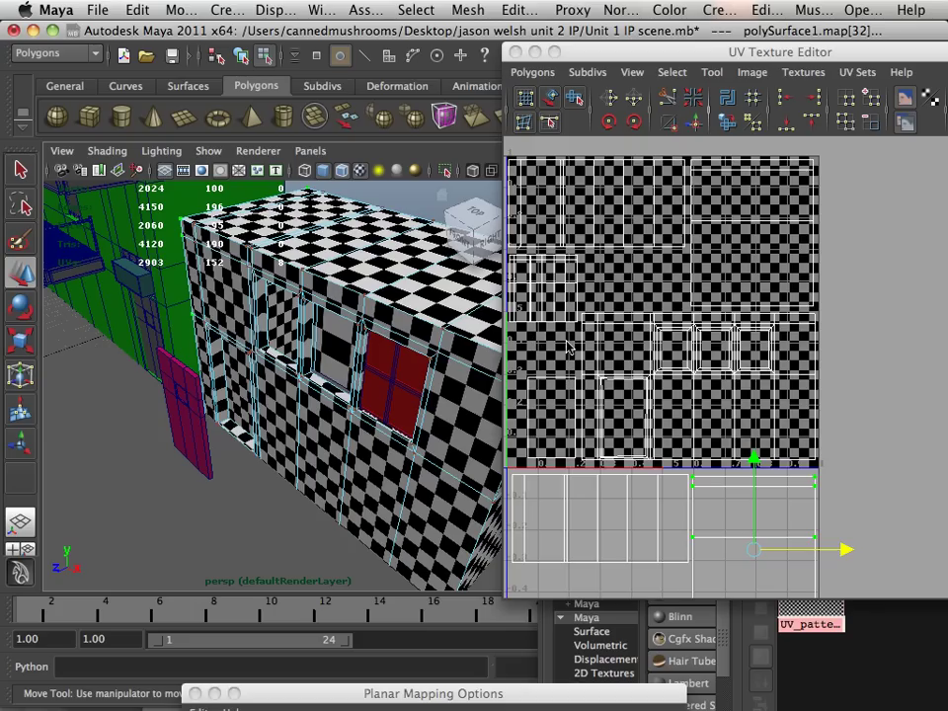
middle_click_drag(582, 338, 615, 378, "alt")
left_click_drag(546, 191, 664, 237)
right_click_drag(664, 236, 673, 268)
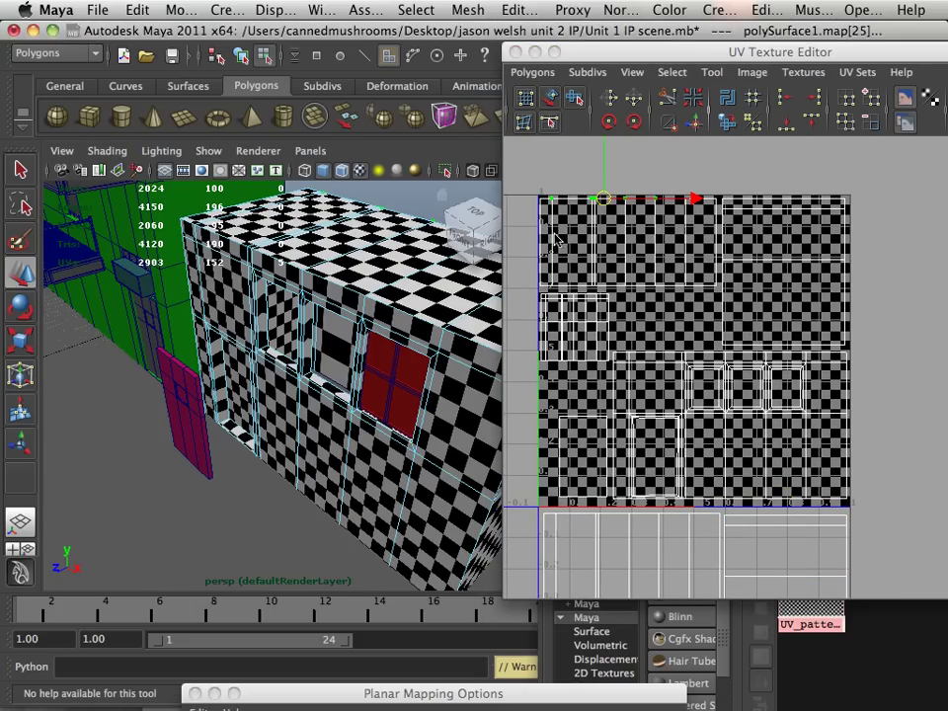
left_click(690, 272)
left_click_drag(361, 237, 335, 351, "alt")
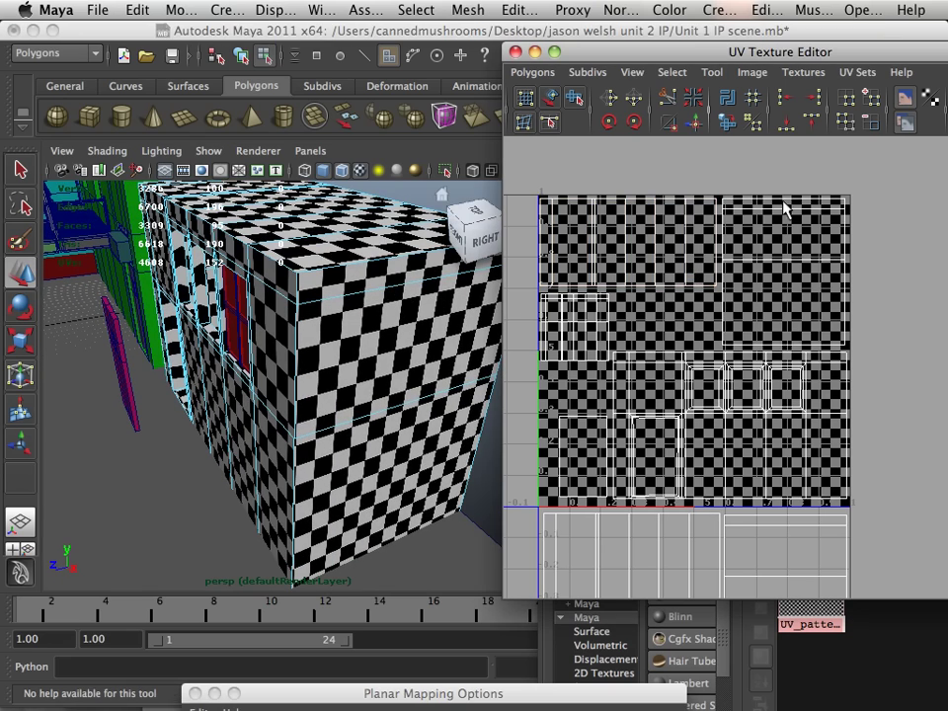
left_click_drag(780, 200, 736, 300)
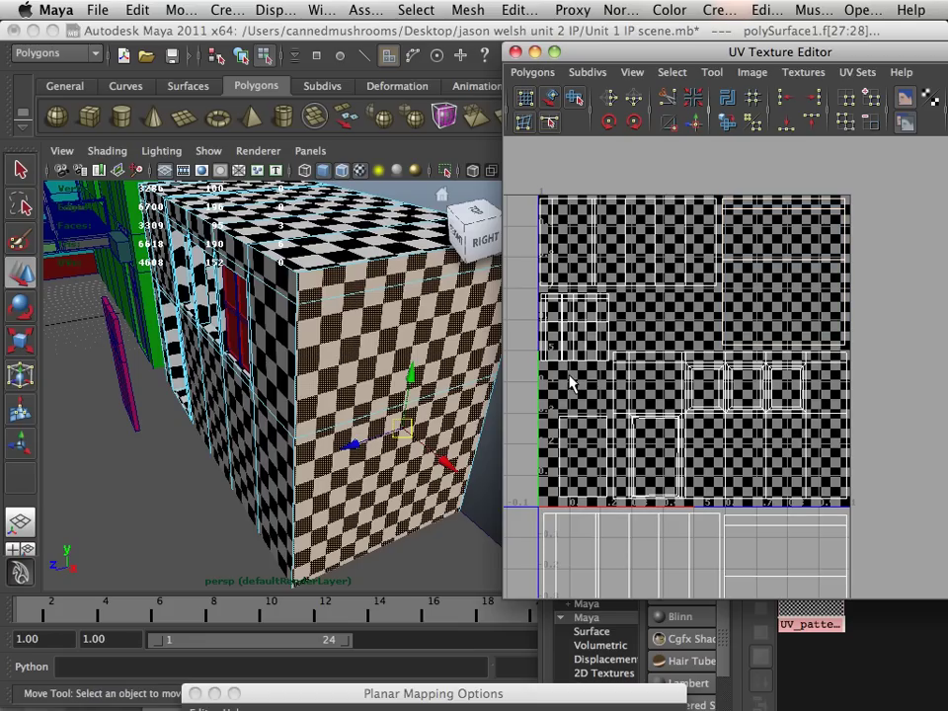
left_click(571, 384)
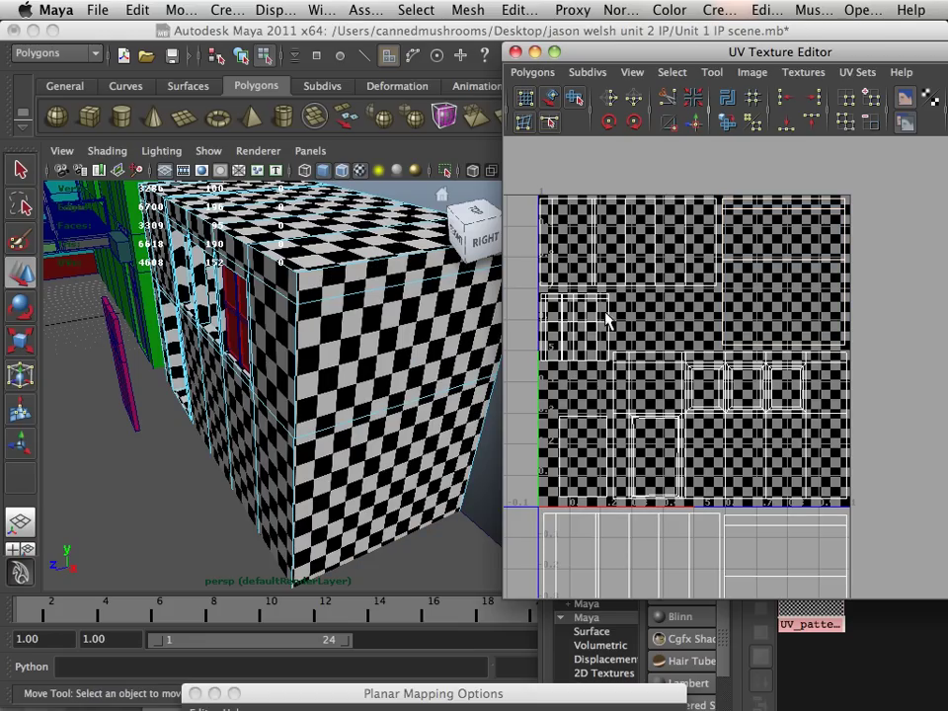
Step: Inspect the faces of the small shell at the tile's left edge and of the two shells below the tile
left_click_drag(550, 296, 590, 368)
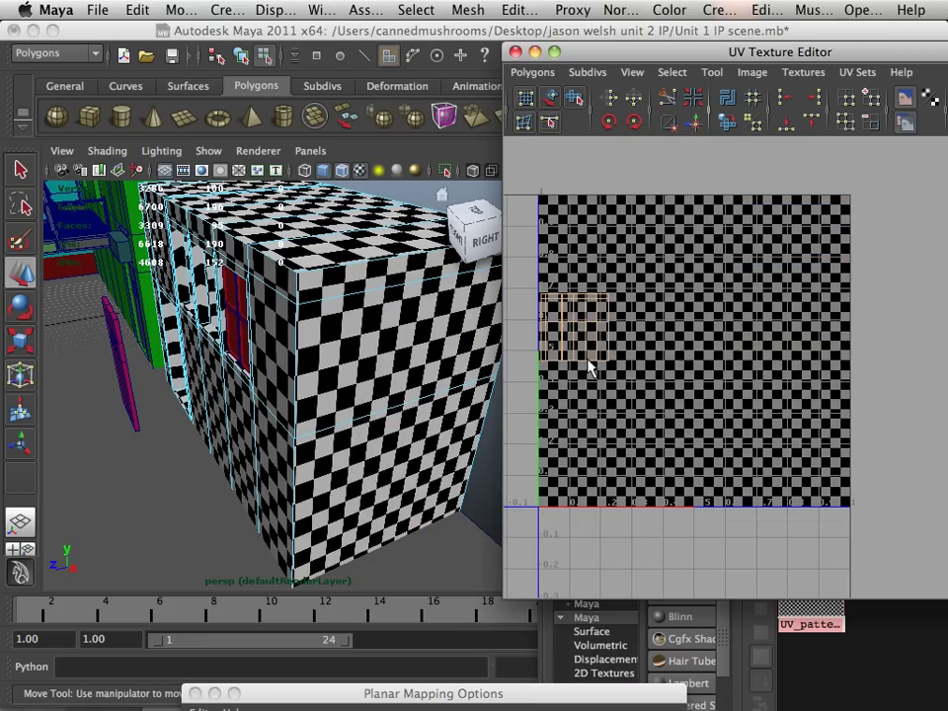
right_click_drag(589, 367, 631, 455, "alt")
left_click(650, 441)
middle_click_drag(631, 455, 606, 464, "alt")
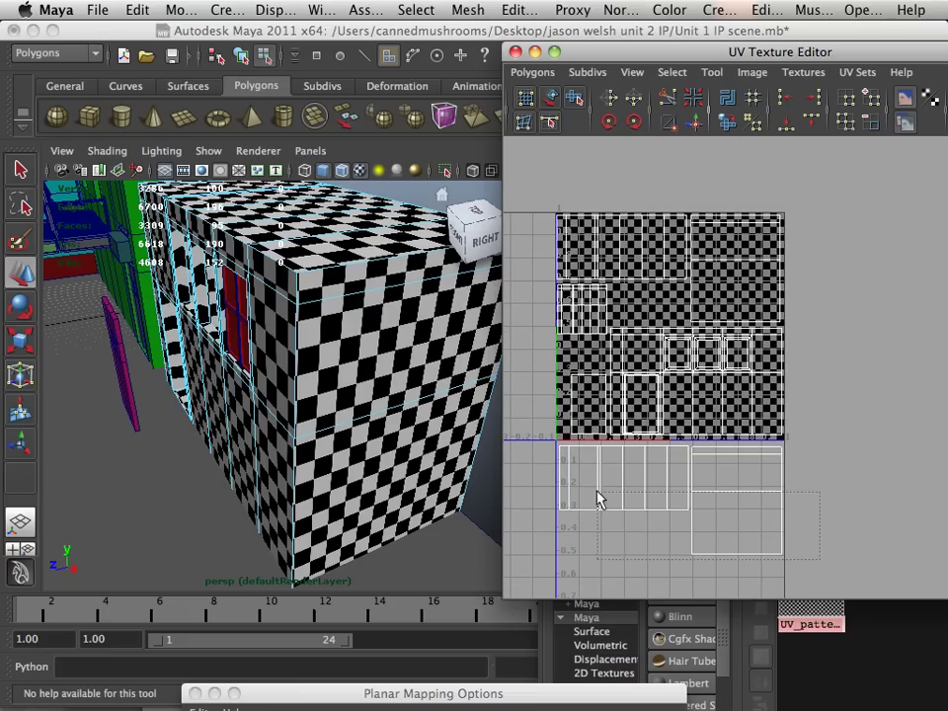
left_click_drag(597, 492, 535, 446)
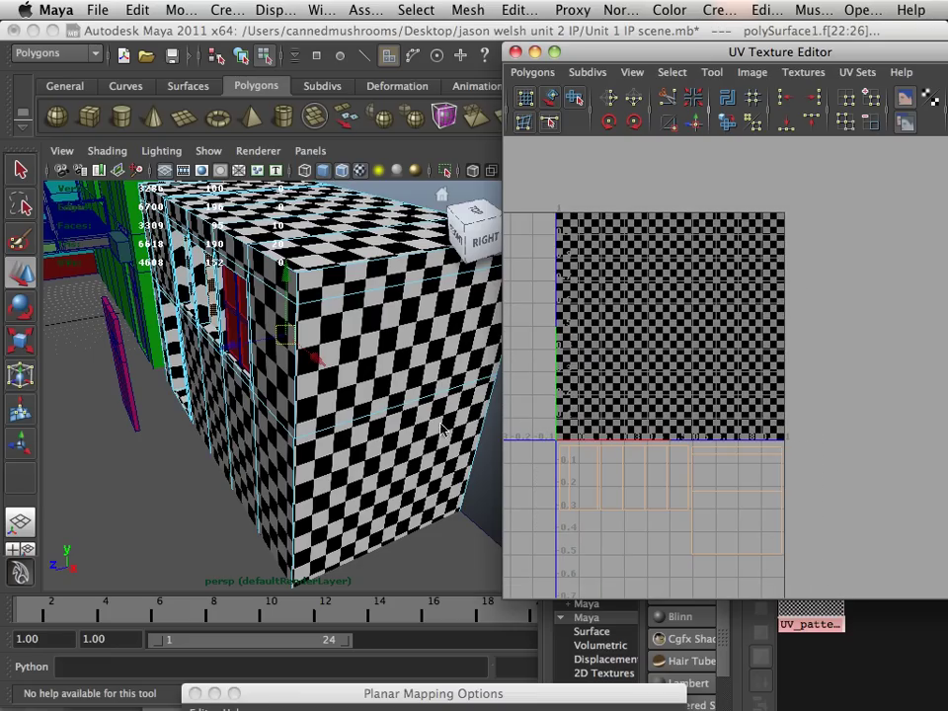
right_click_drag(348, 400, 222, 386, "alt")
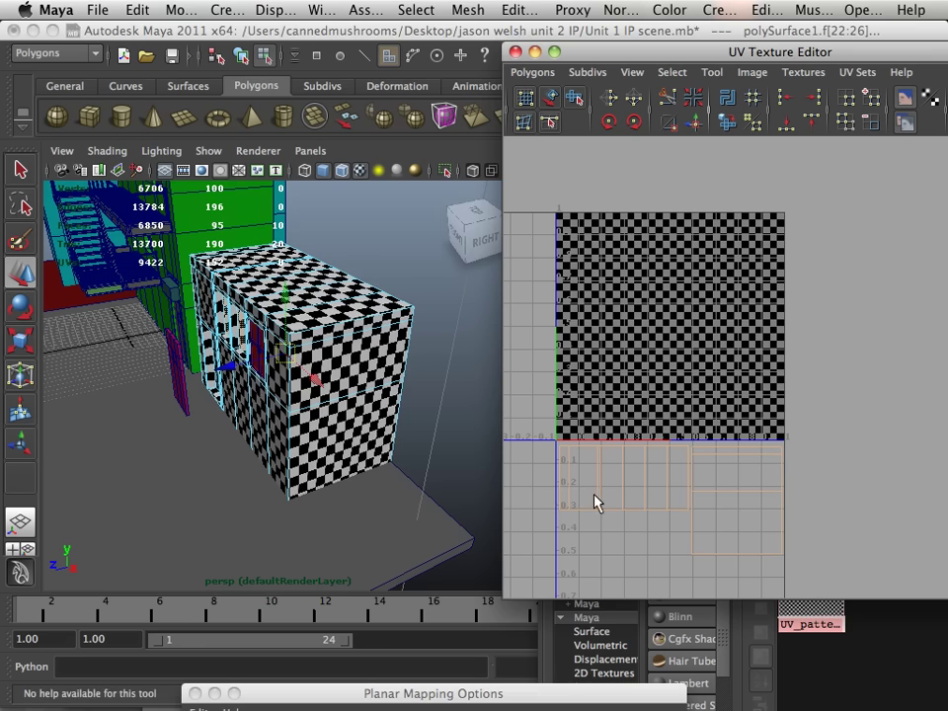
left_click(597, 497)
key("F8")
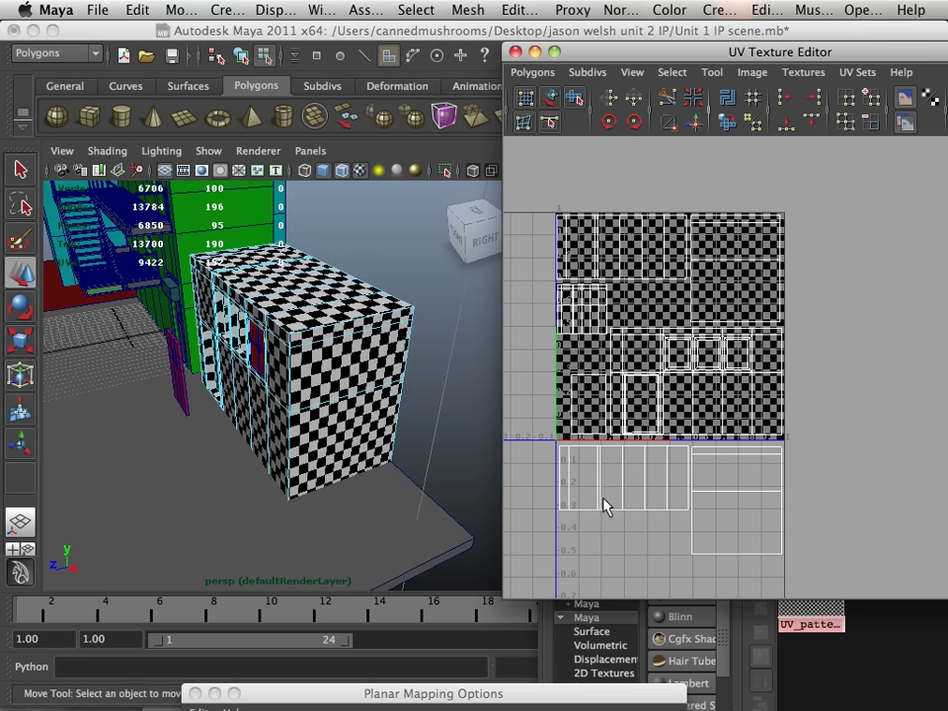
Step: Save the scene with the arranged UV layout
left_click_drag(312, 398, 288, 402, "alt")
mouse_move(288, 405)
right_mouse_down("alt")
mouse_move(313, 417)
mouse_move(297, 414)
right_mouse_up("alt")
middle_click_drag(296, 415, 315, 404, "alt")
left_click_drag(315, 404, 336, 400, "alt")
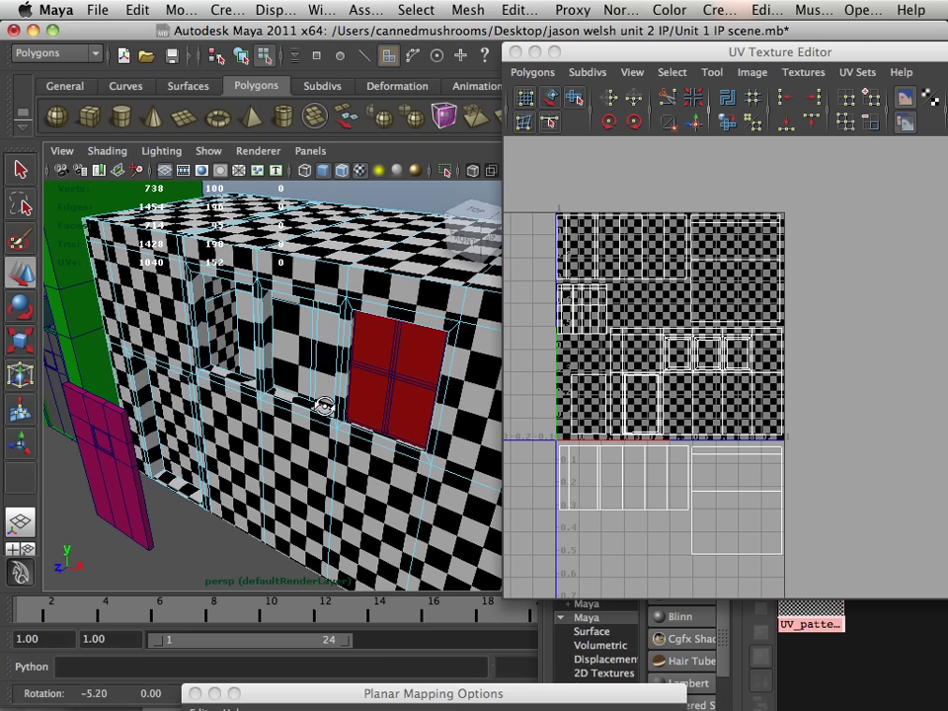
left_click(97, 10)
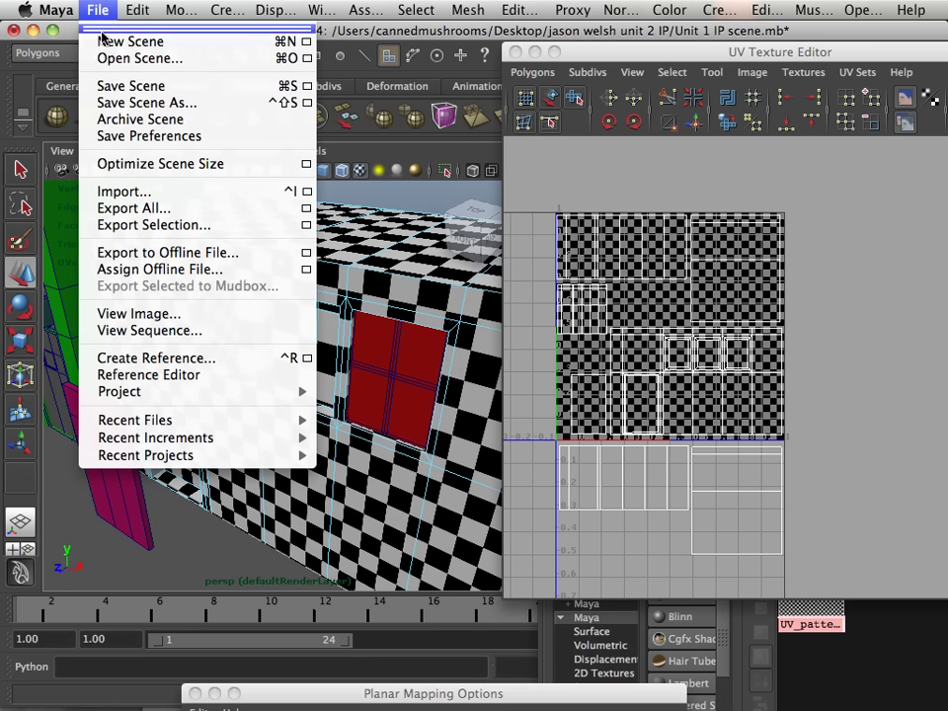
left_click(141, 86)
Step: Move the magenta door in object mode into the doorway of the checkered building
left_click_drag(219, 287, 282, 359, "alt")
left_click(61, 385)
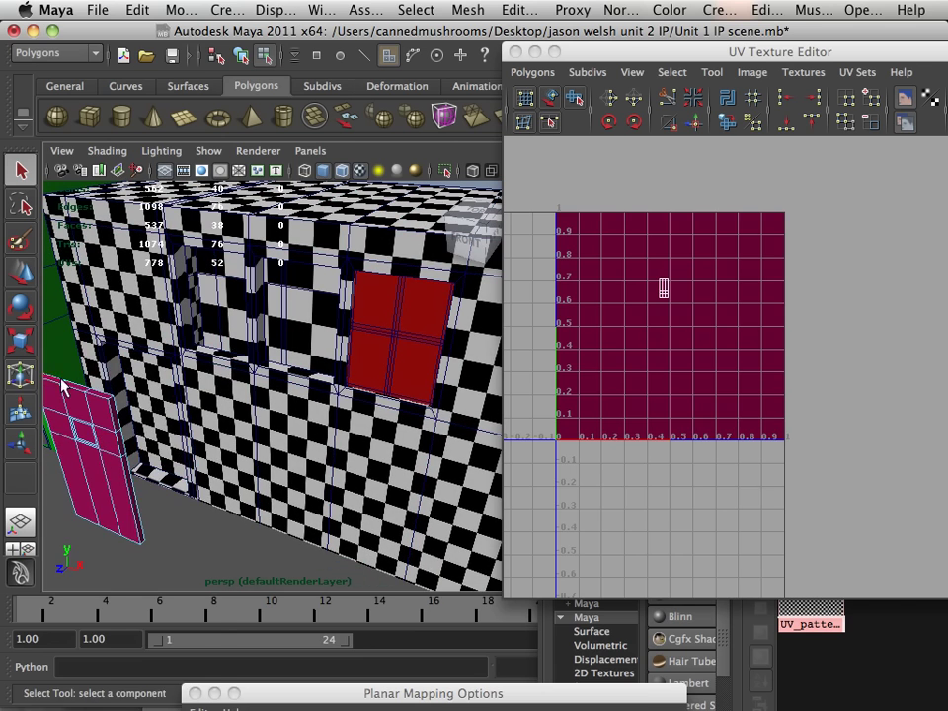
right_click(112, 441)
right_click(112, 442)
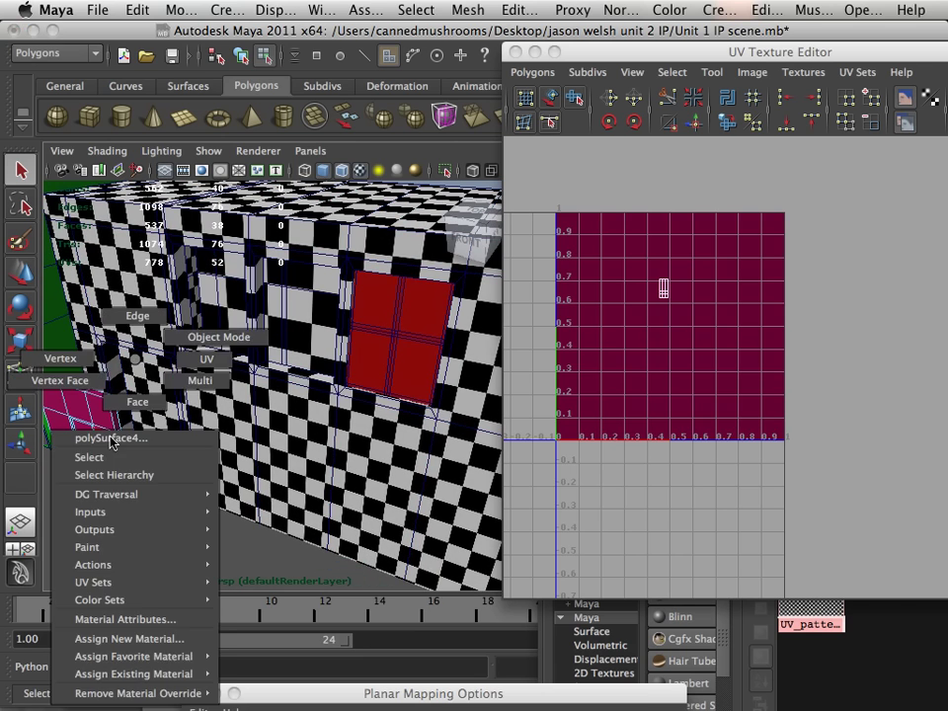
left_click(207, 358)
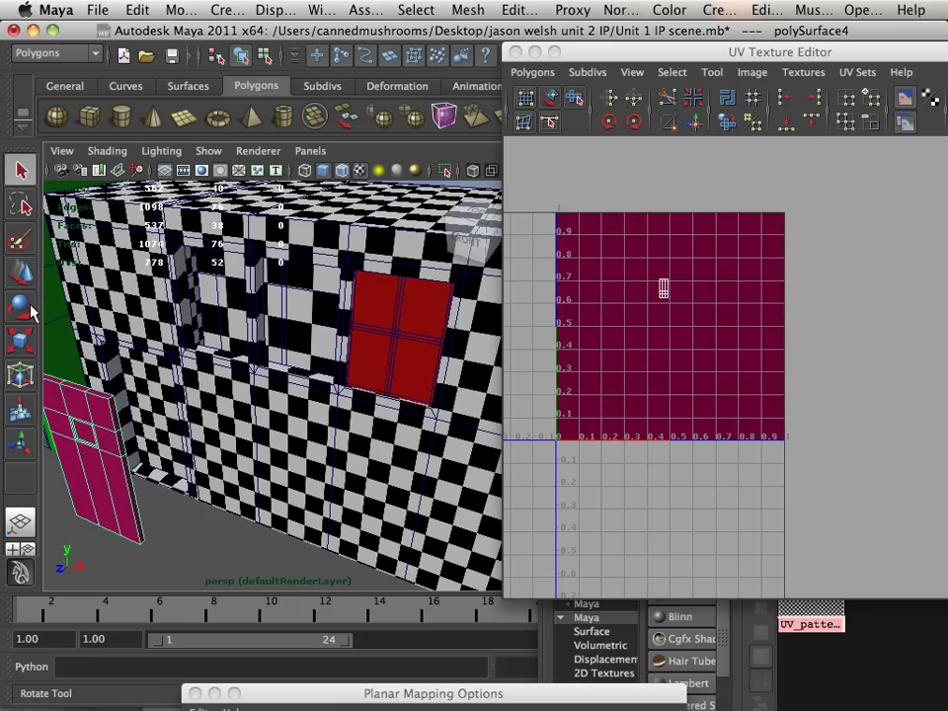
left_click(21, 273)
left_click_drag(70, 489, 126, 425)
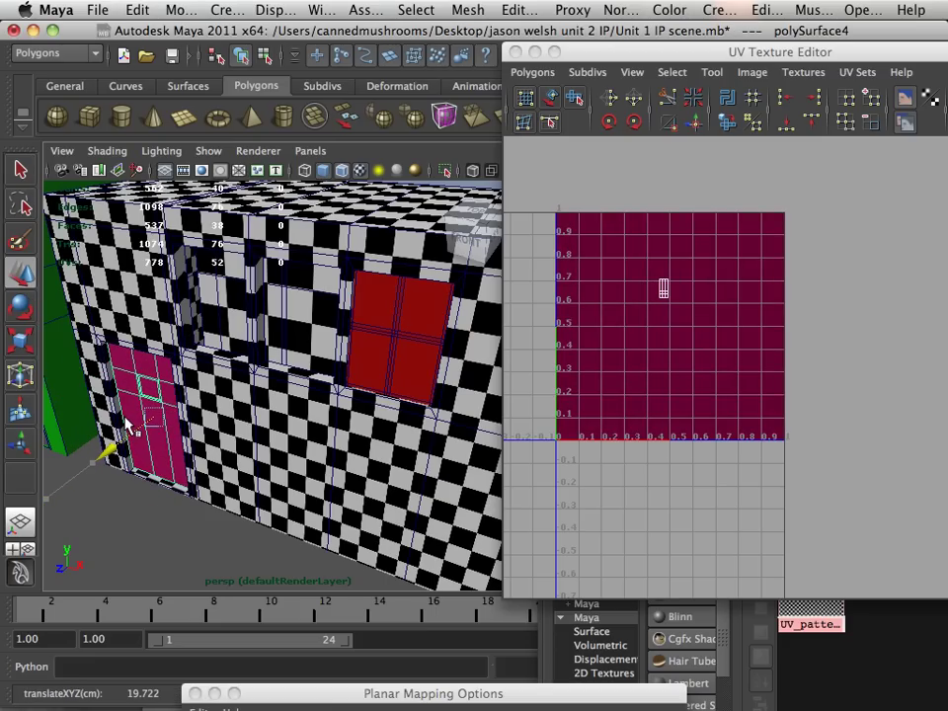
Step: Duplicate the red window and move the copy along the wall into the middle window opening
left_click(377, 336)
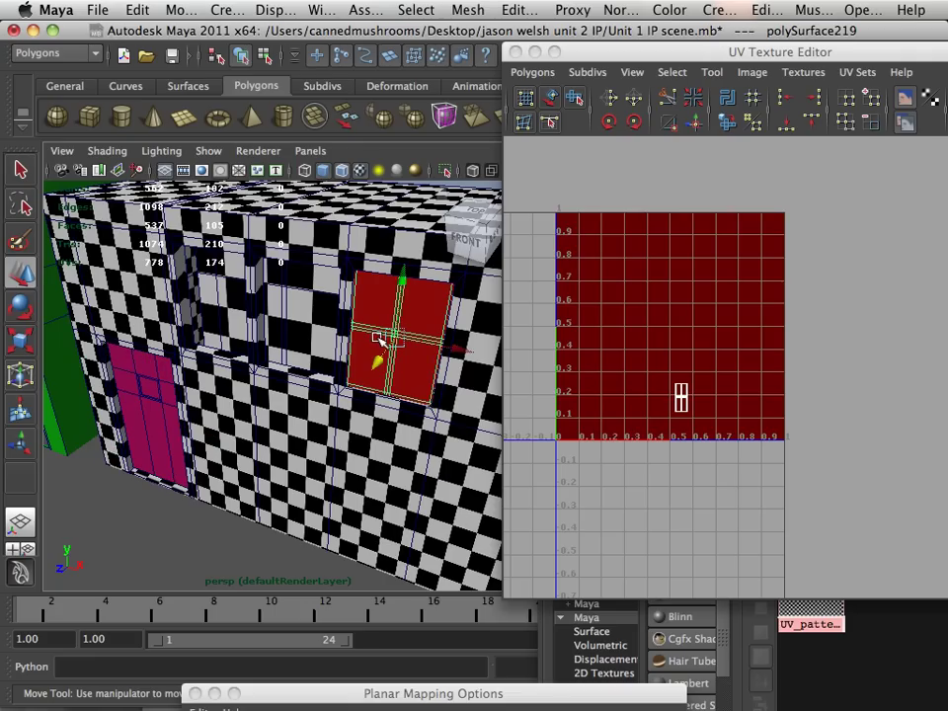
key("ctrl+d")
left_click_drag(457, 357, 357, 333)
Step: Duplicate the middle red window and move the copy into the remaining opening nearest the door
left_click_drag(231, 329, 301, 328, "alt")
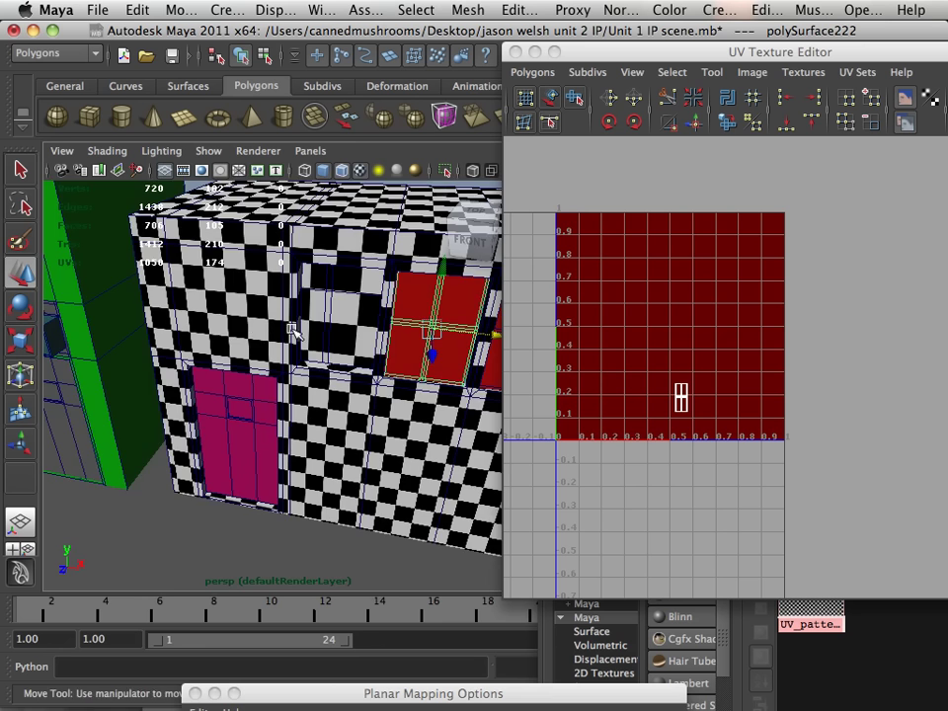
middle_click_drag(302, 328, 219, 341, "alt")
right_click_drag(219, 341, 278, 347, "alt")
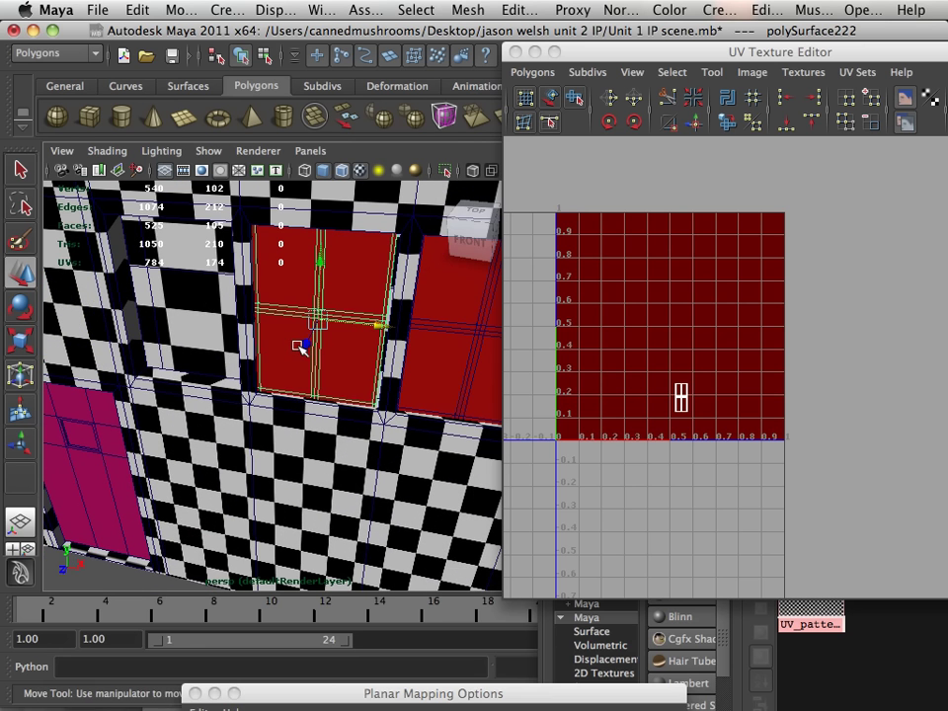
key("ctrl+d")
left_click_drag(386, 329, 241, 339)
Step: Examine the fit of the three red windows and the door from close up and from a distance
right_click_drag(241, 339, 257, 420, "alt")
left_click_drag(258, 420, 265, 409, "alt")
middle_click_drag(264, 409, 248, 450, "alt")
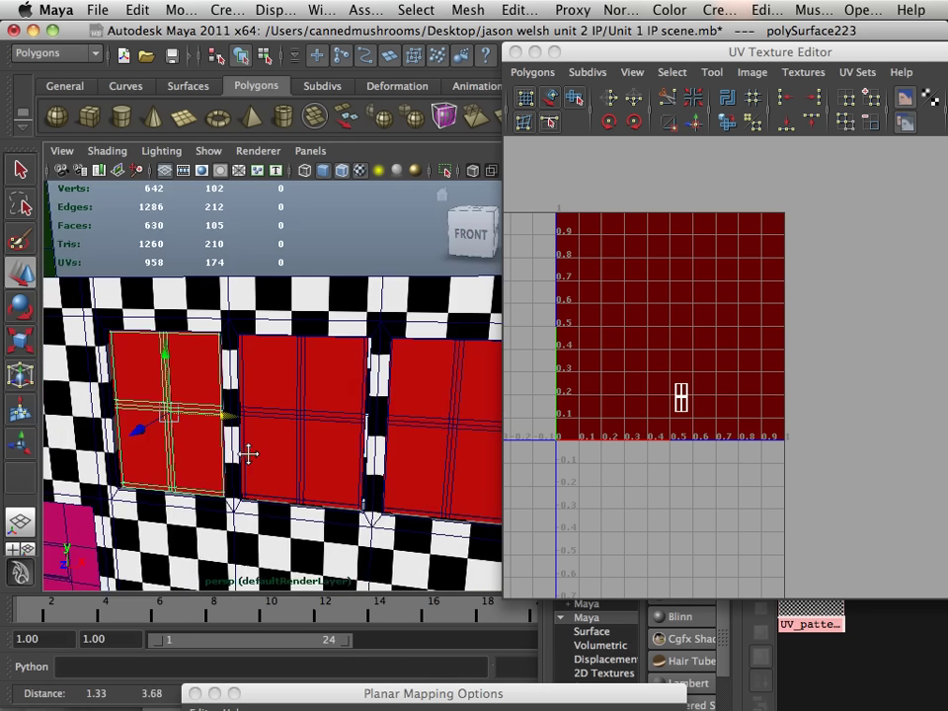
left_click_drag(247, 450, 247, 441, "alt")
right_click_drag(248, 438, 261, 442, "alt")
scroll(267, 441, "up", 10)
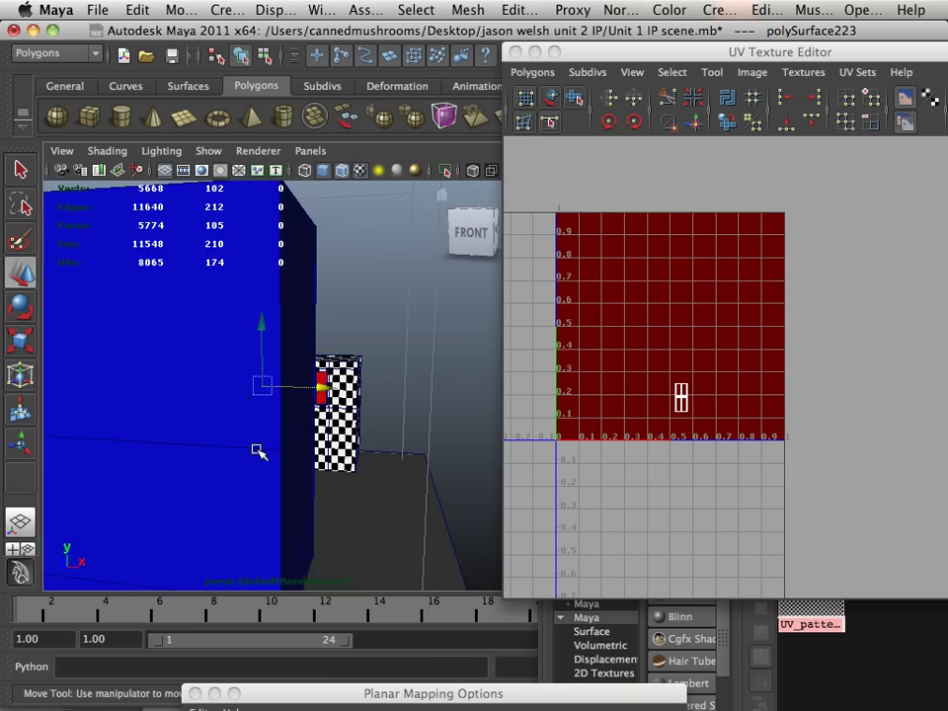
scroll(256, 450, "down", 10)
left_click_drag(255, 451, 282, 454, "alt")
scroll(286, 456, "up", 3)
right_click_drag(286, 456, 306, 459, "alt")
scroll(326, 464, "up", 6)
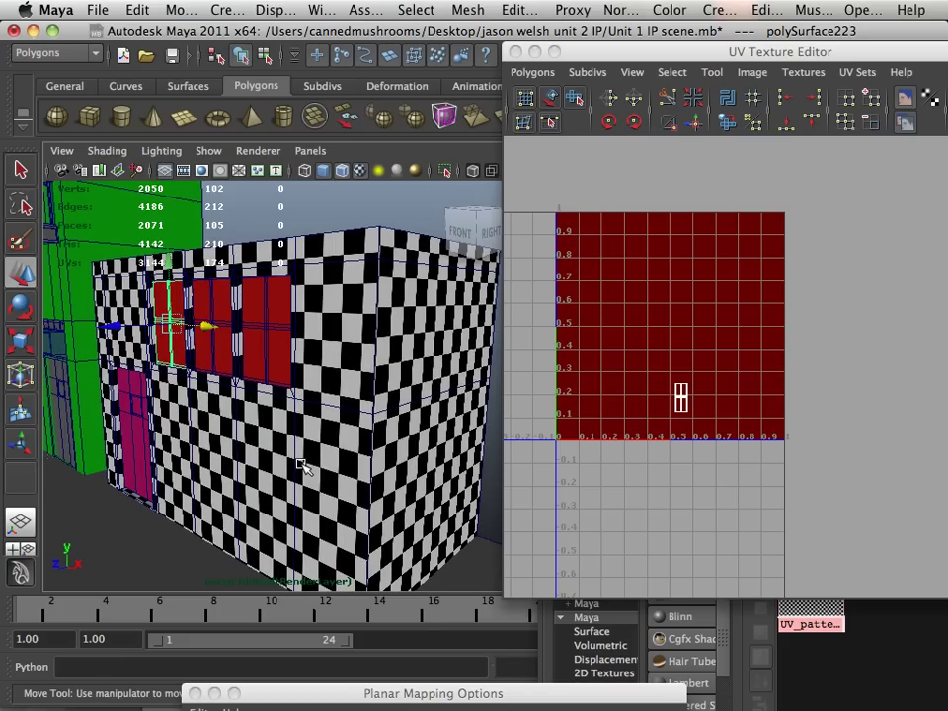
Step: Save the scene with the checkered building selected and switch to the Rendering menu set
left_click(296, 461)
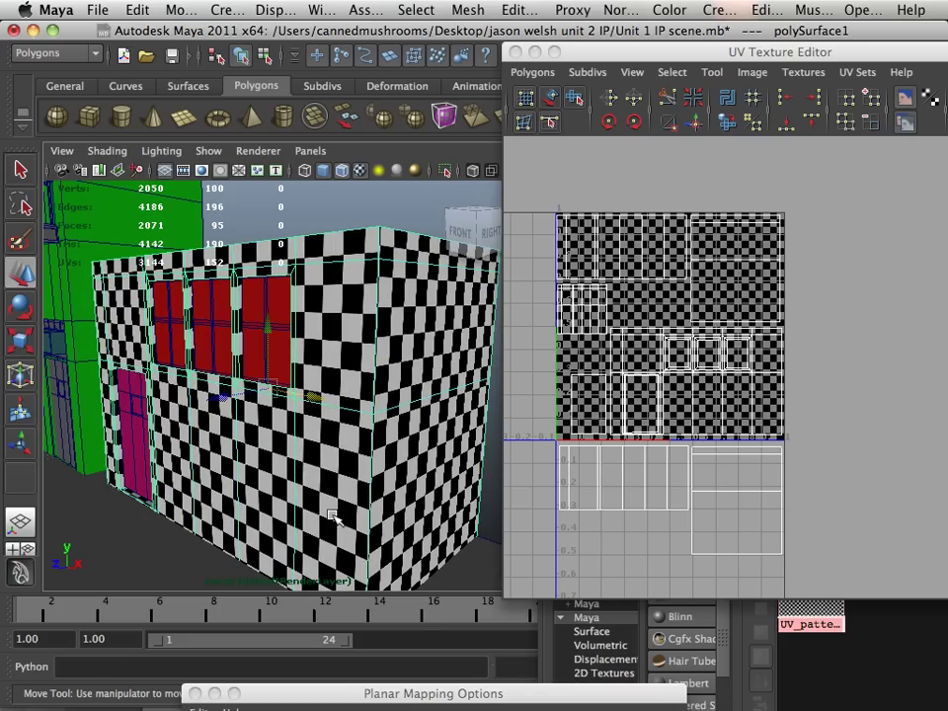
left_click(97, 10)
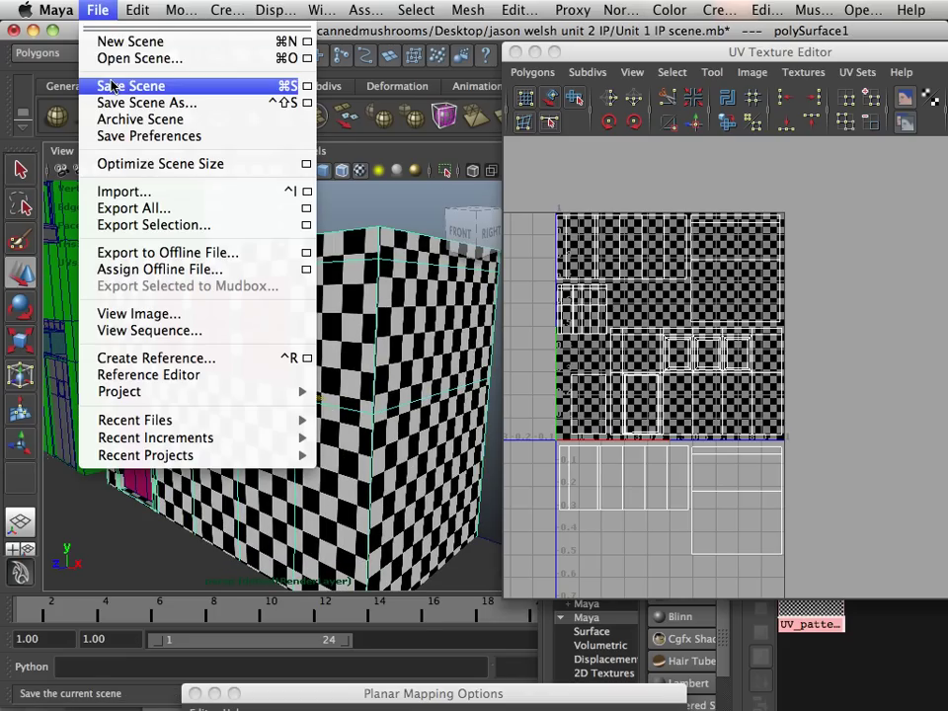
left_click(110, 87)
left_click(94, 54)
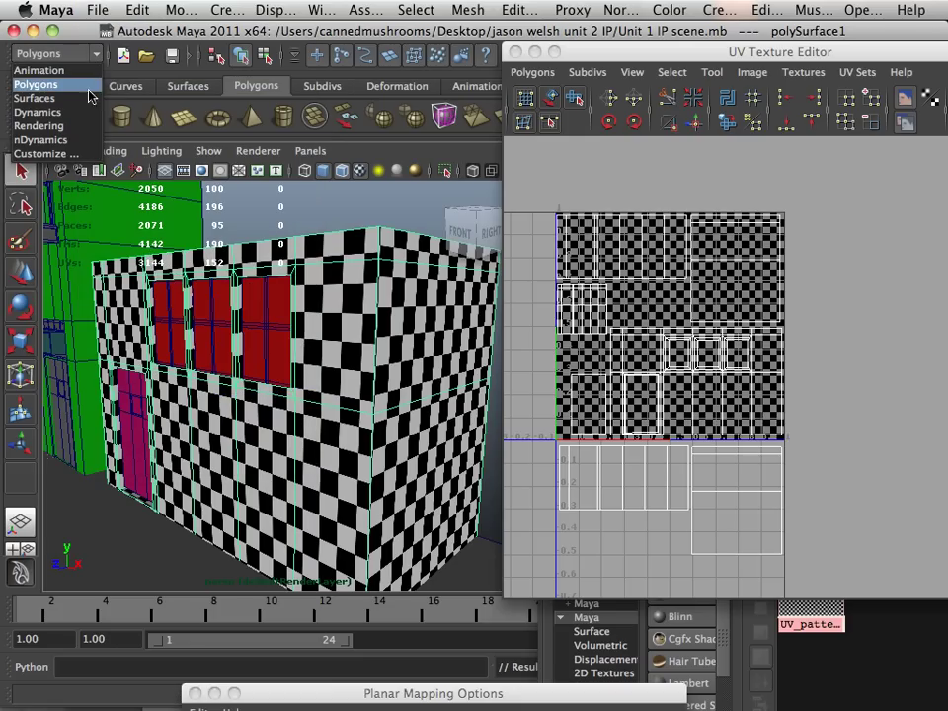
left_click(49, 126)
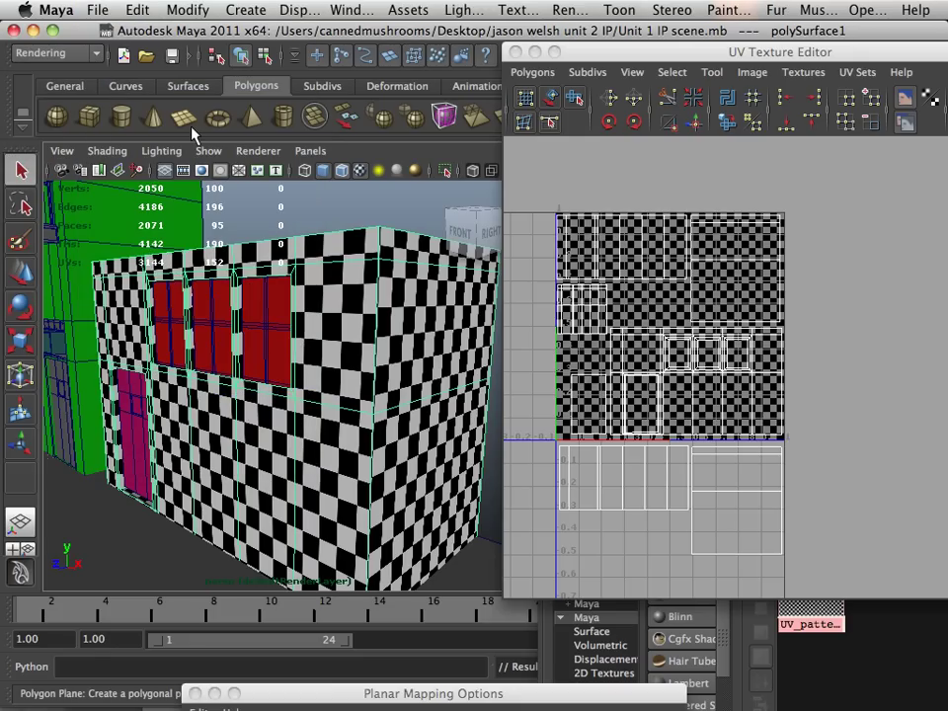
Step: Load the Mayatomr.bundle plug-in and check that mental ray batch baking is available
left_click(447, 14)
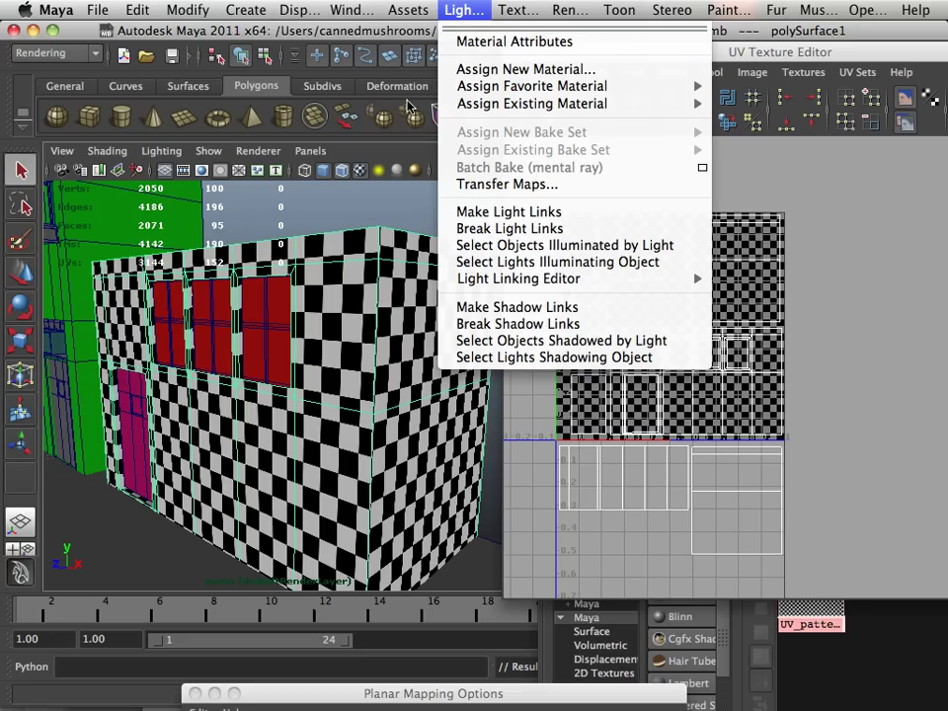
left_click(276, 32)
left_click(353, 14)
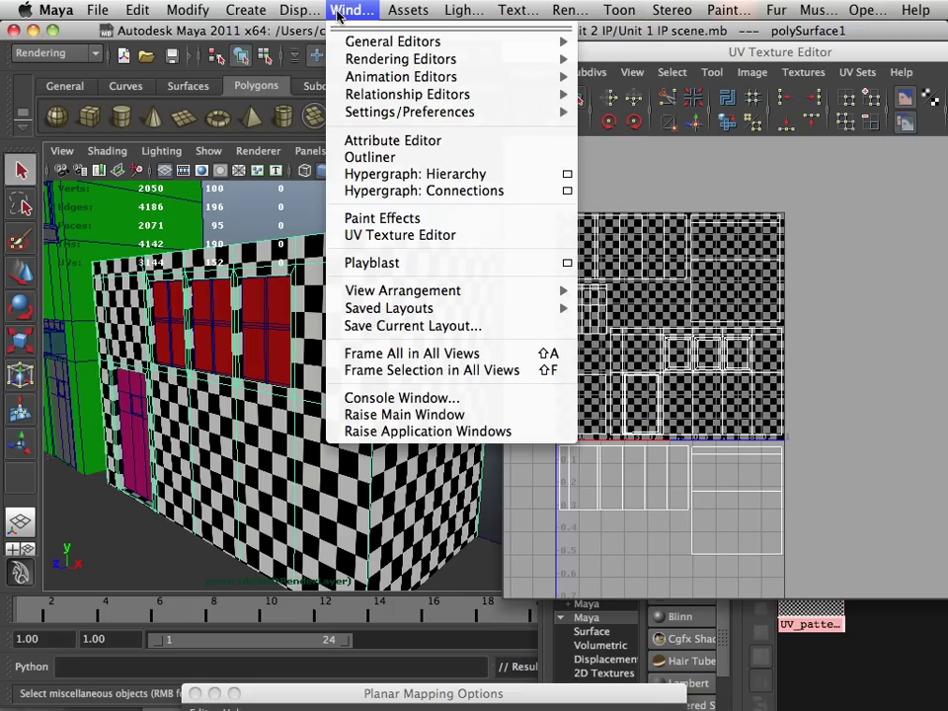
mouse_move(553, 112)
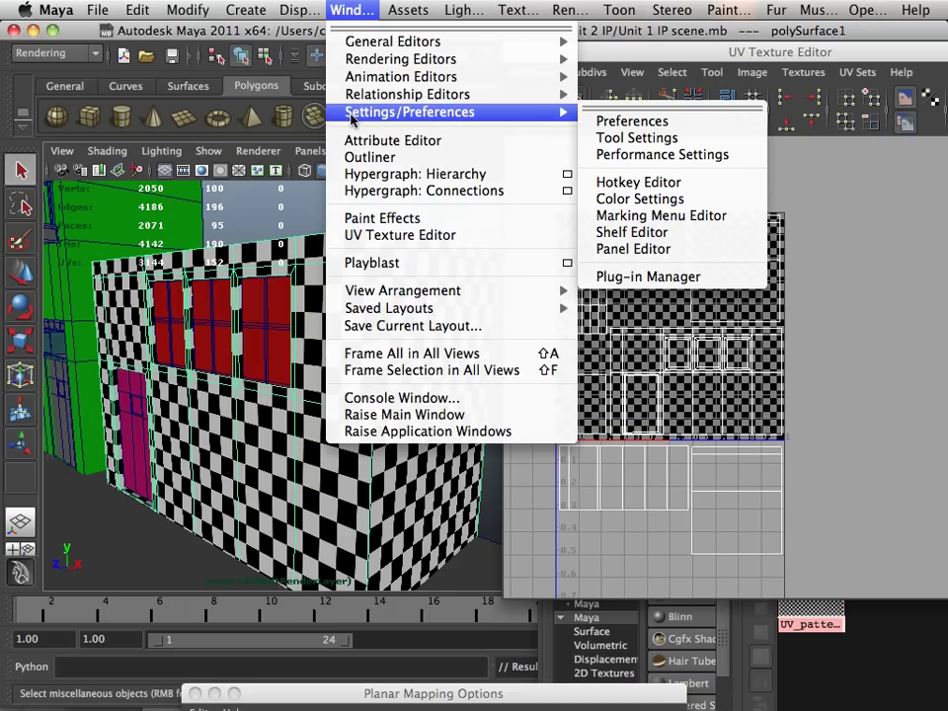
left_click(613, 277)
scroll(590, 396, "down", 5)
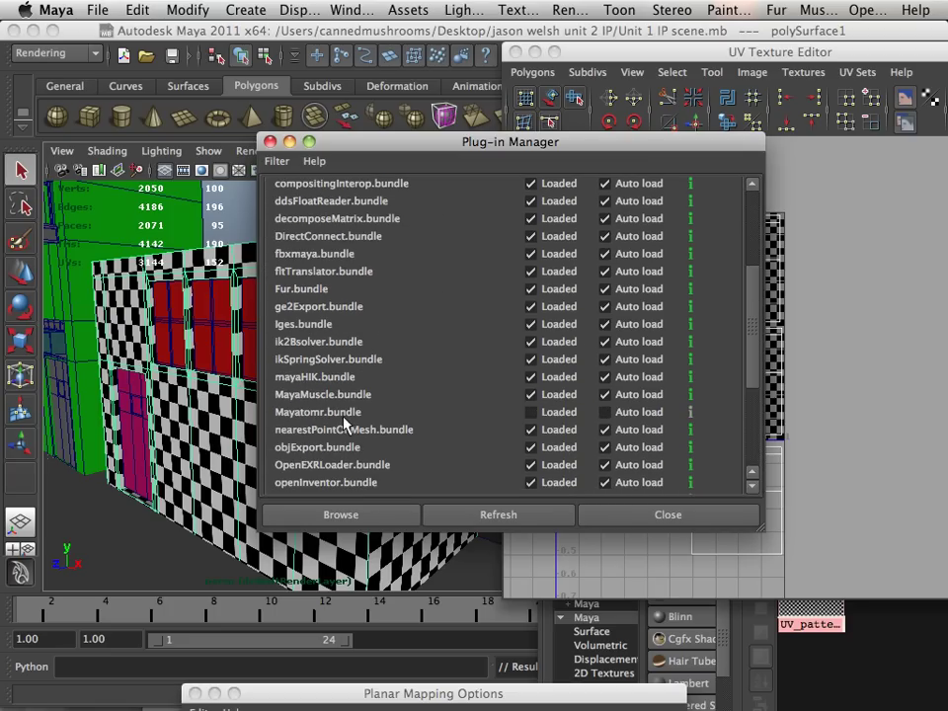
left_click(530, 412)
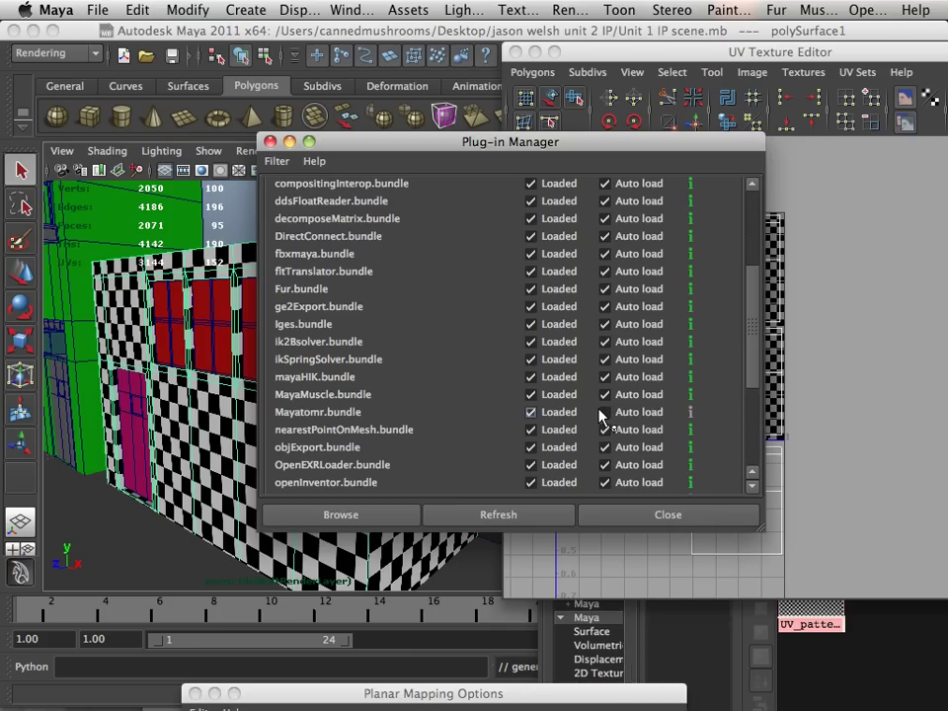
left_click(626, 515)
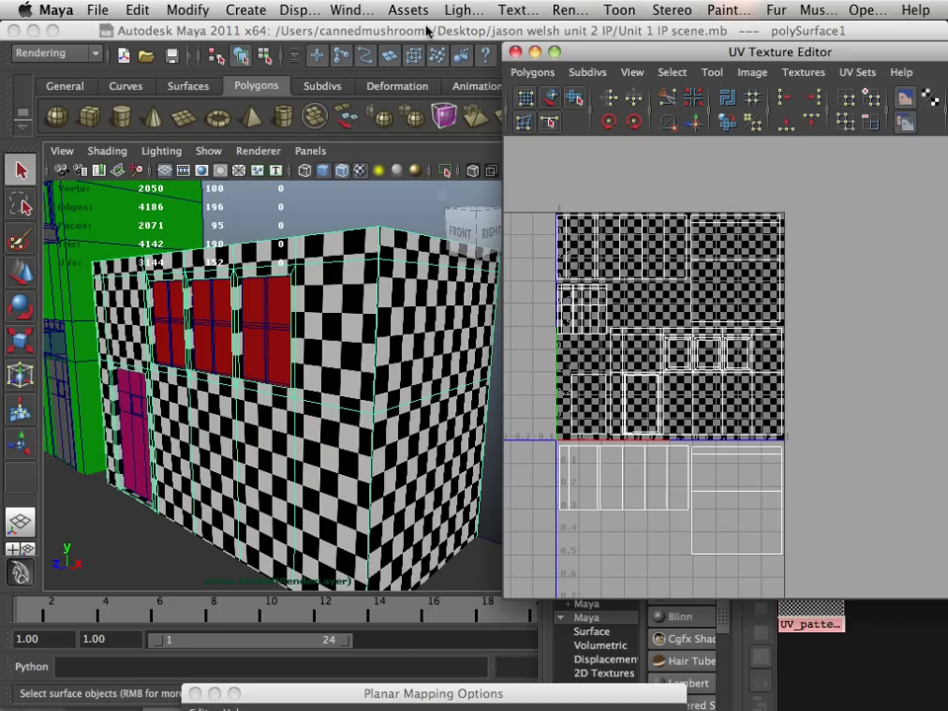
left_click(458, 11)
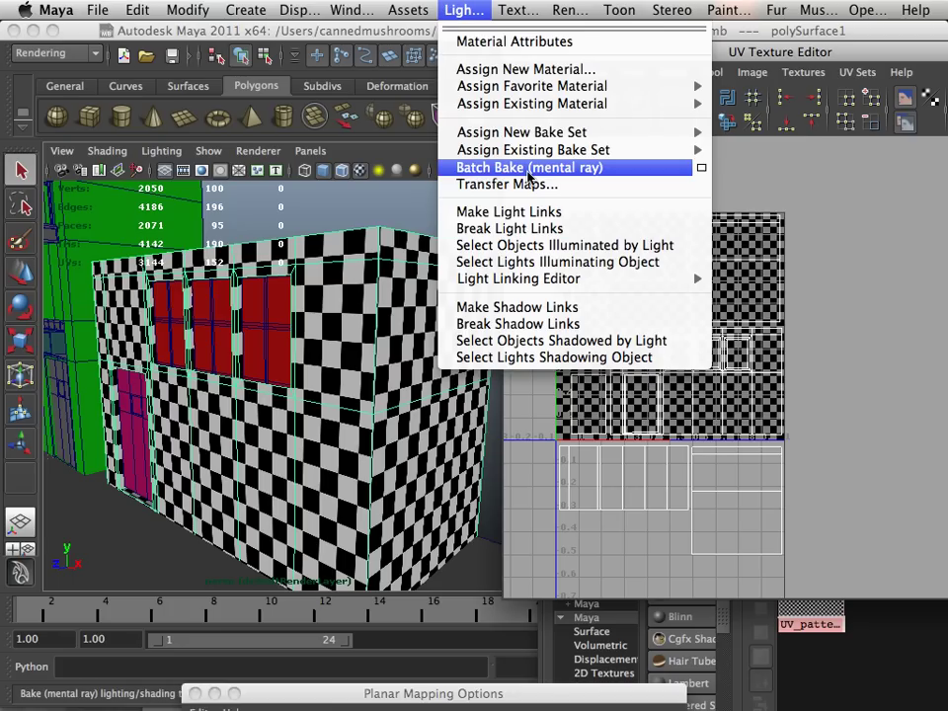
Step: Set the current project to the unit 2 IP folder on the Desktop
left_click(95, 12)
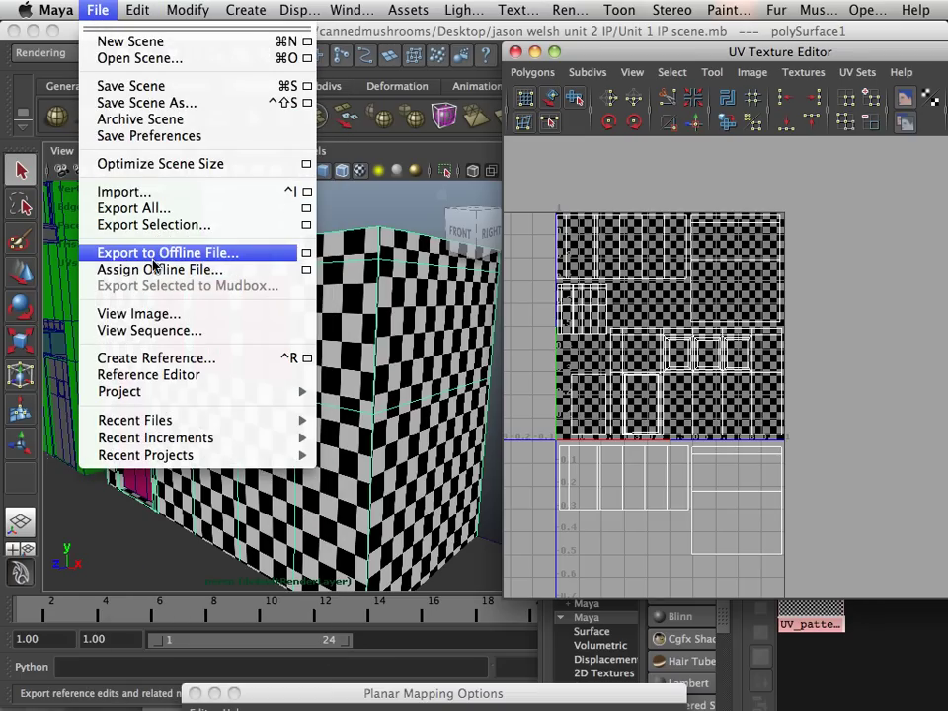
mouse_move(218, 419)
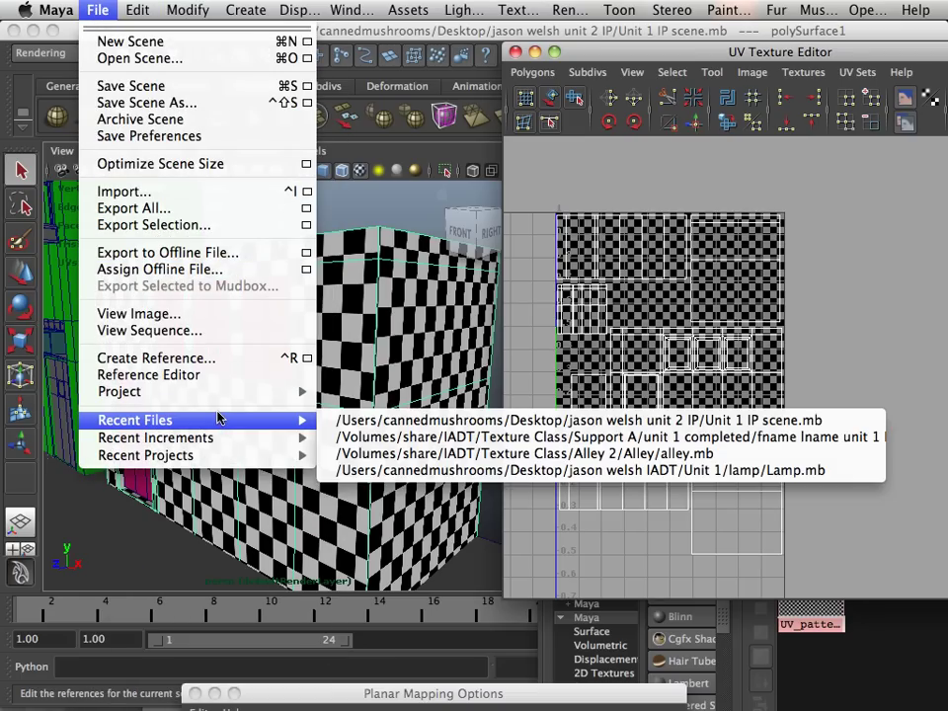
mouse_move(211, 392)
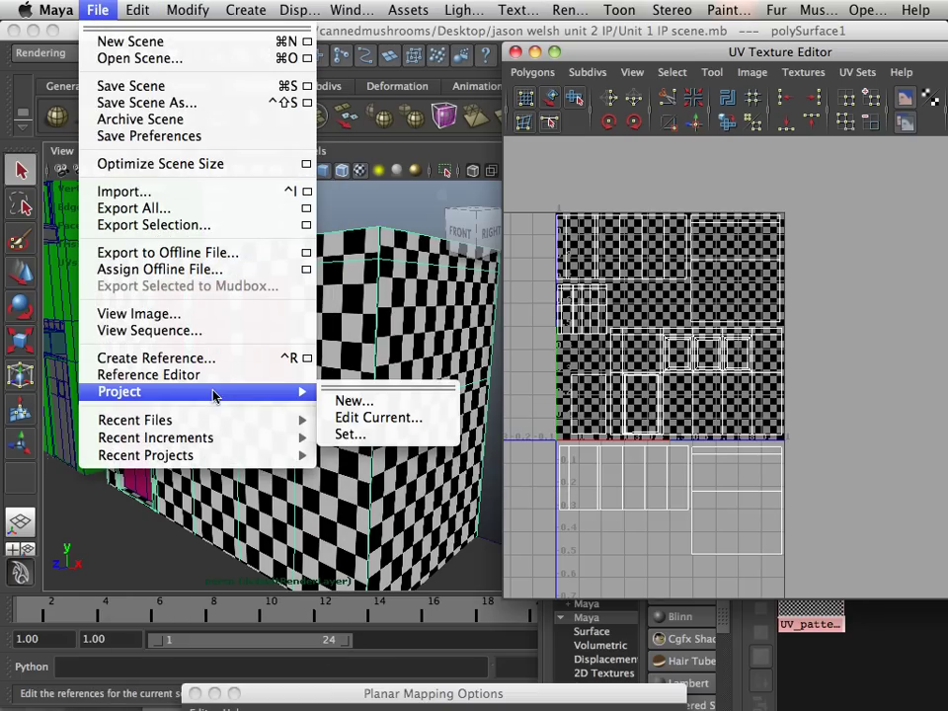
left_click(367, 438)
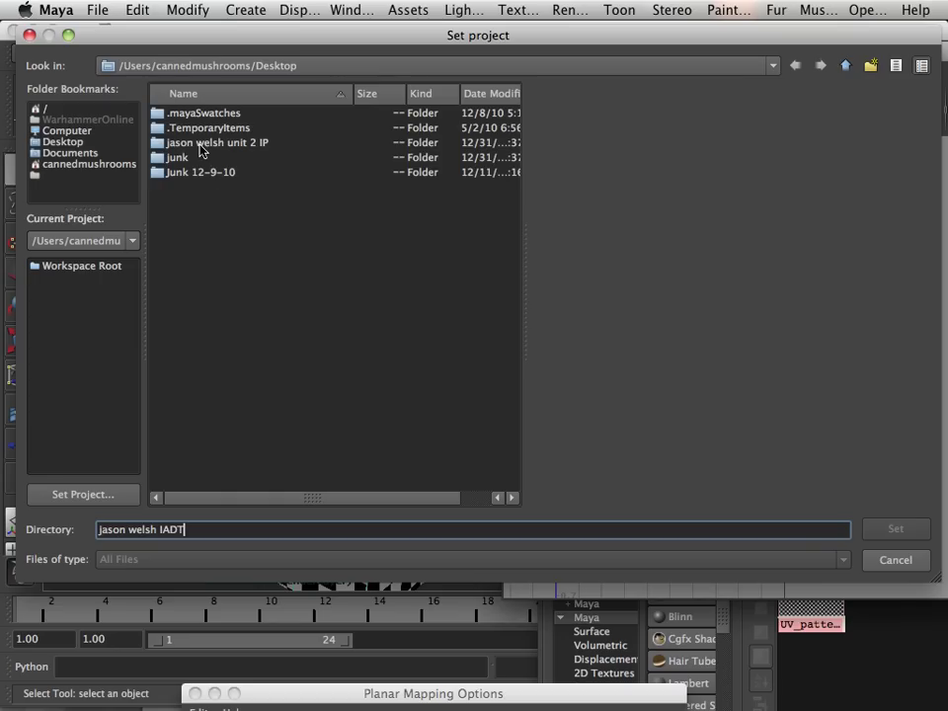
left_click(200, 145)
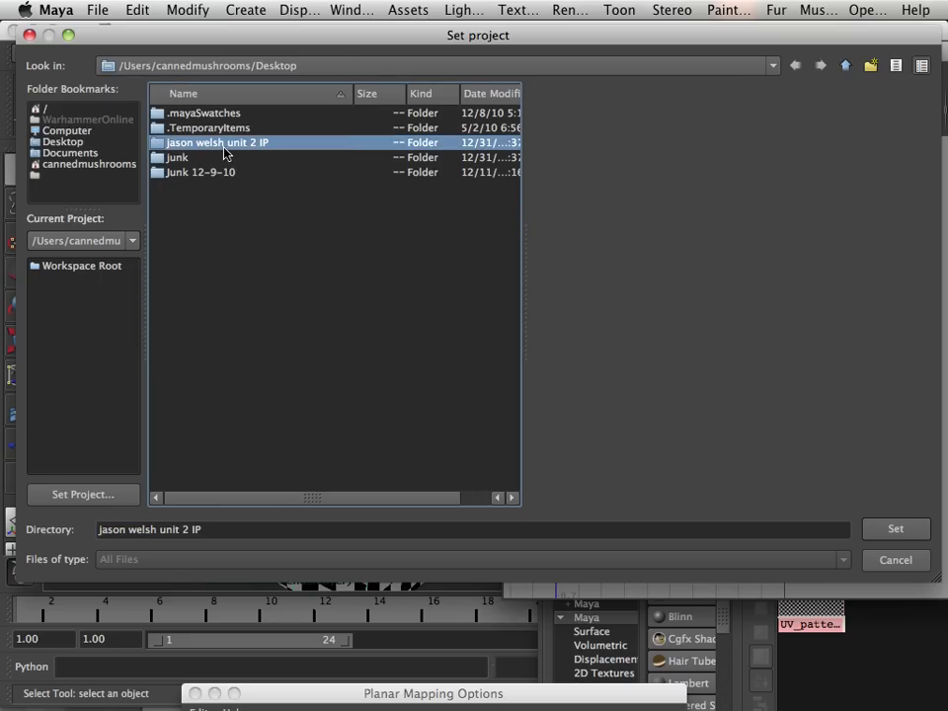
double_click(223, 146)
left_click(892, 533)
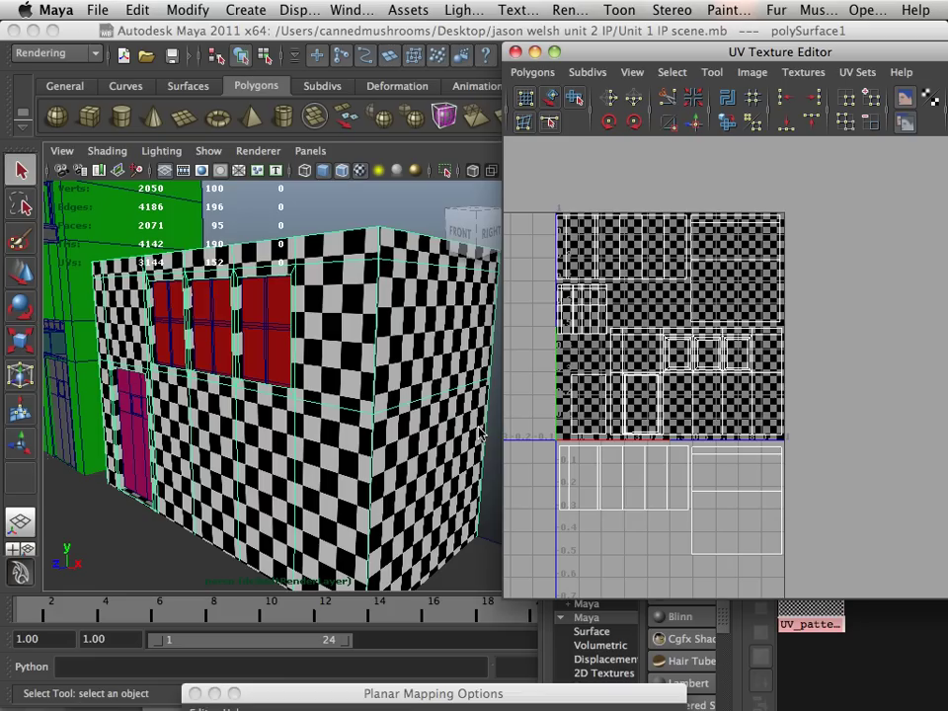
Step: Close the Planar Mapping Options window and restore the main window to full size
left_click(191, 698)
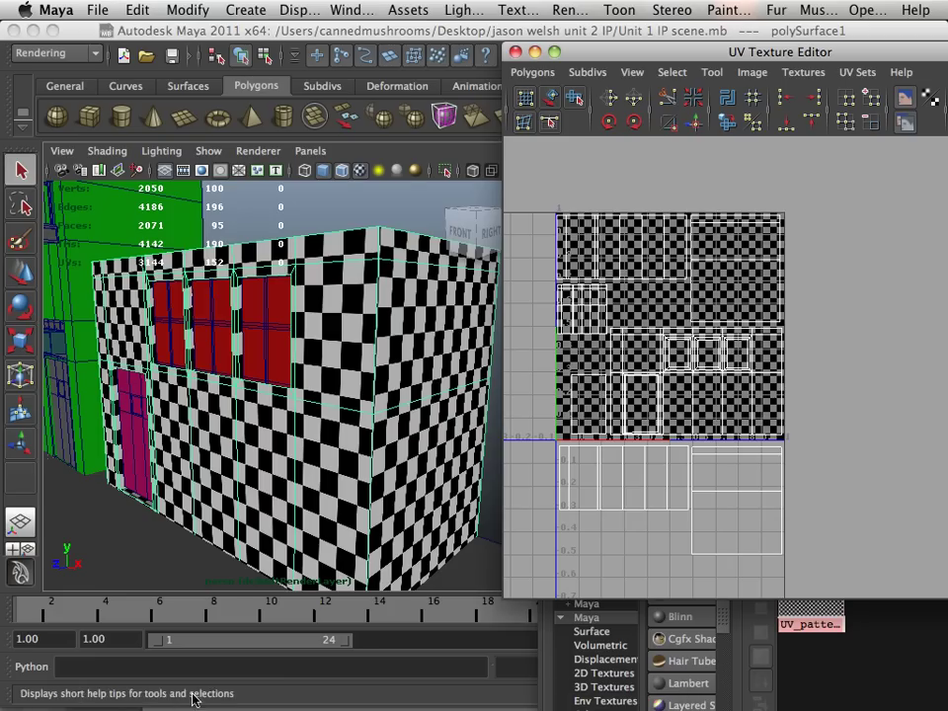
left_click(52, 29)
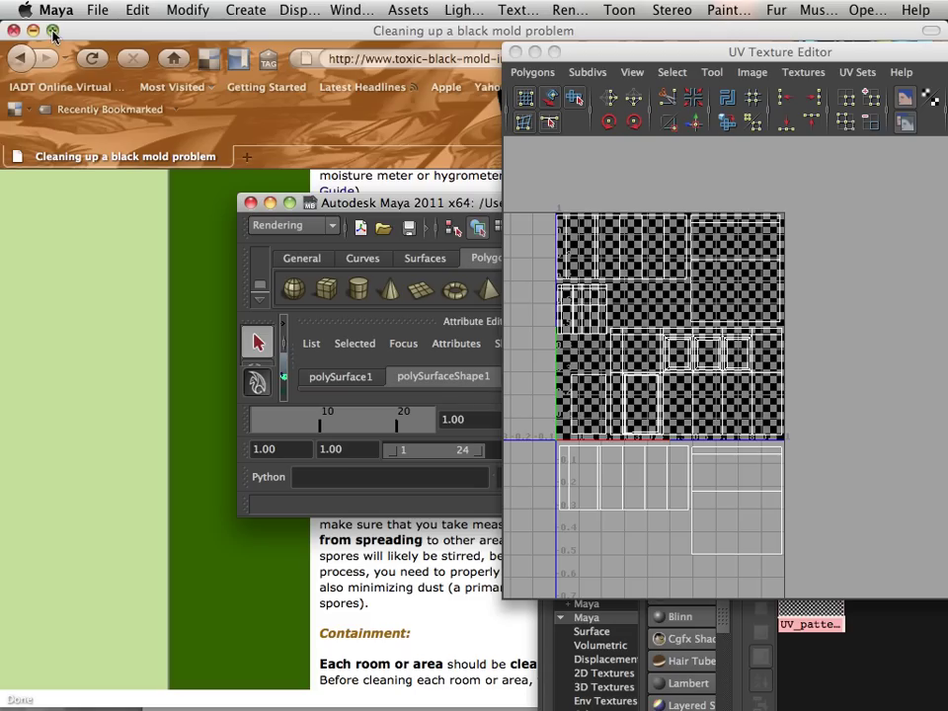
left_click(289, 202)
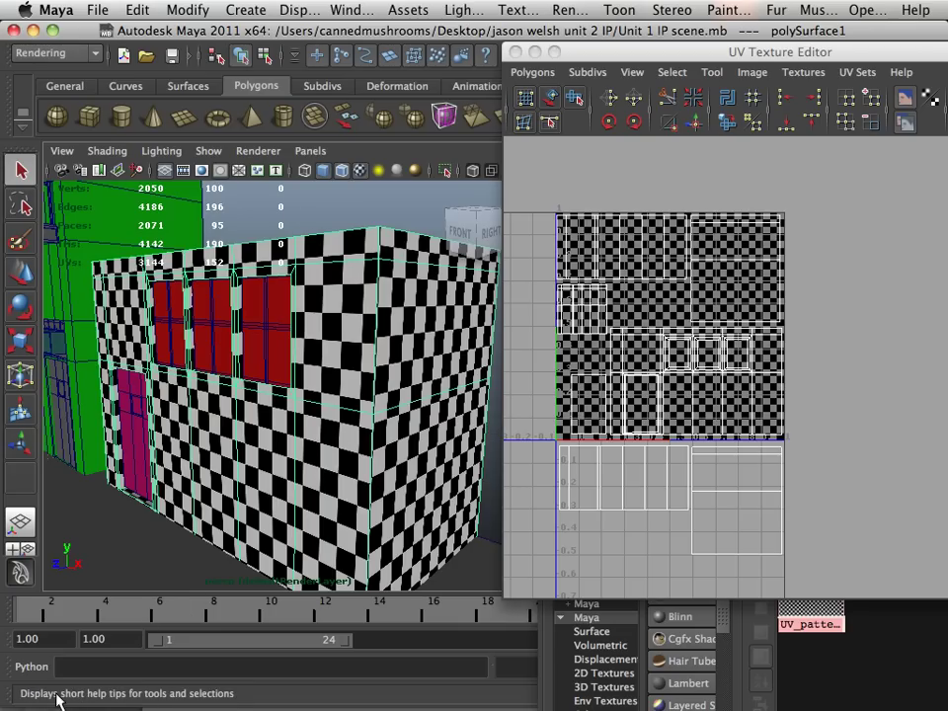
Step: Open the options for Batch Bake (mental ray) and set the color mode to Occlusion
left_click(559, 10)
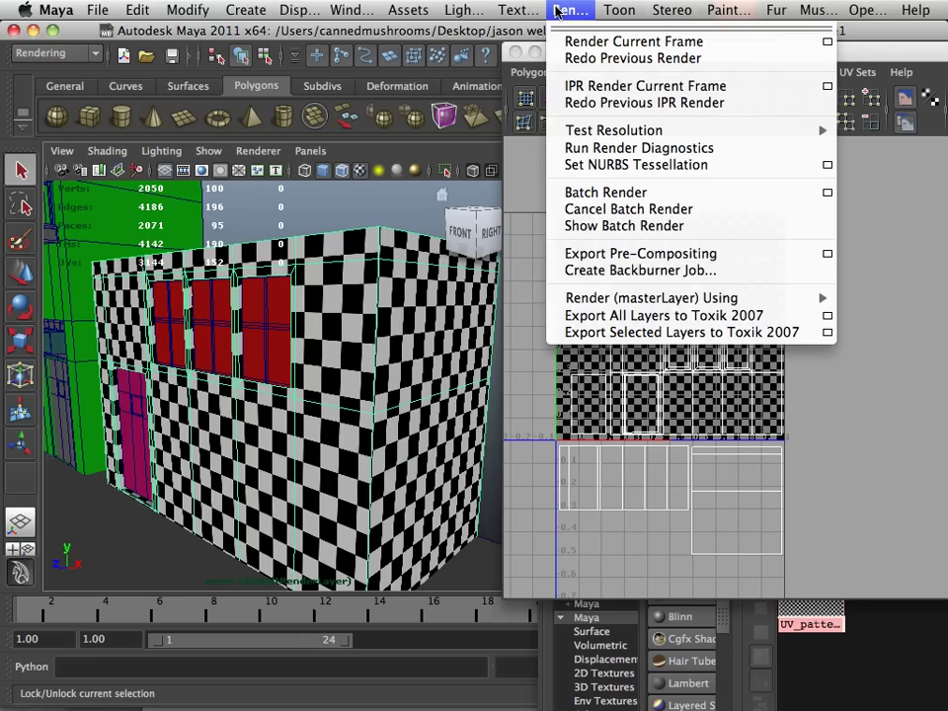
mouse_move(517, 9)
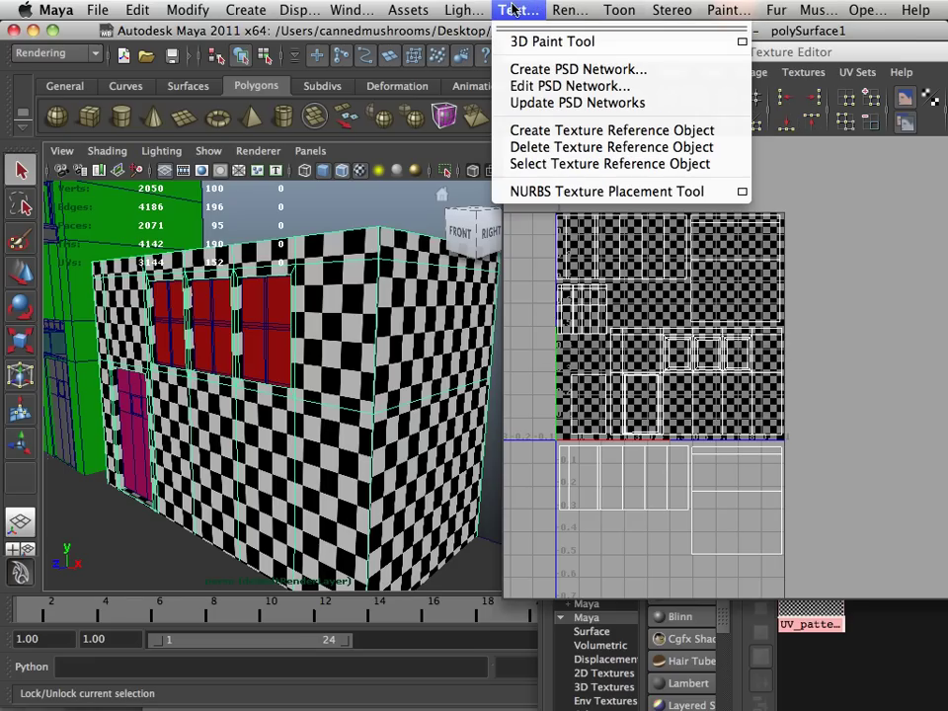
mouse_move(466, 9)
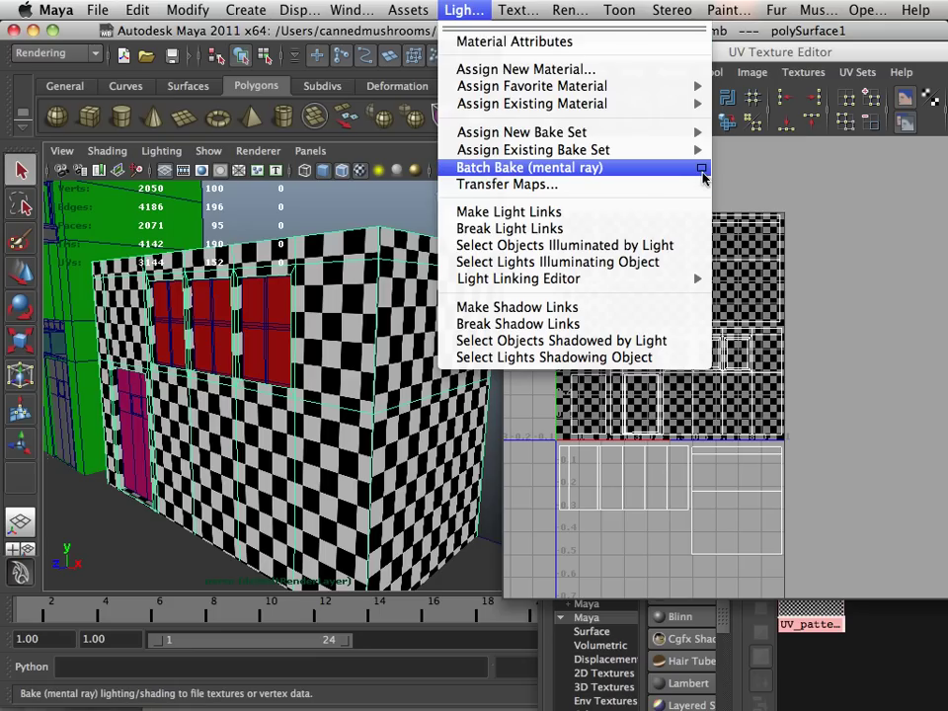
left_click(701, 170)
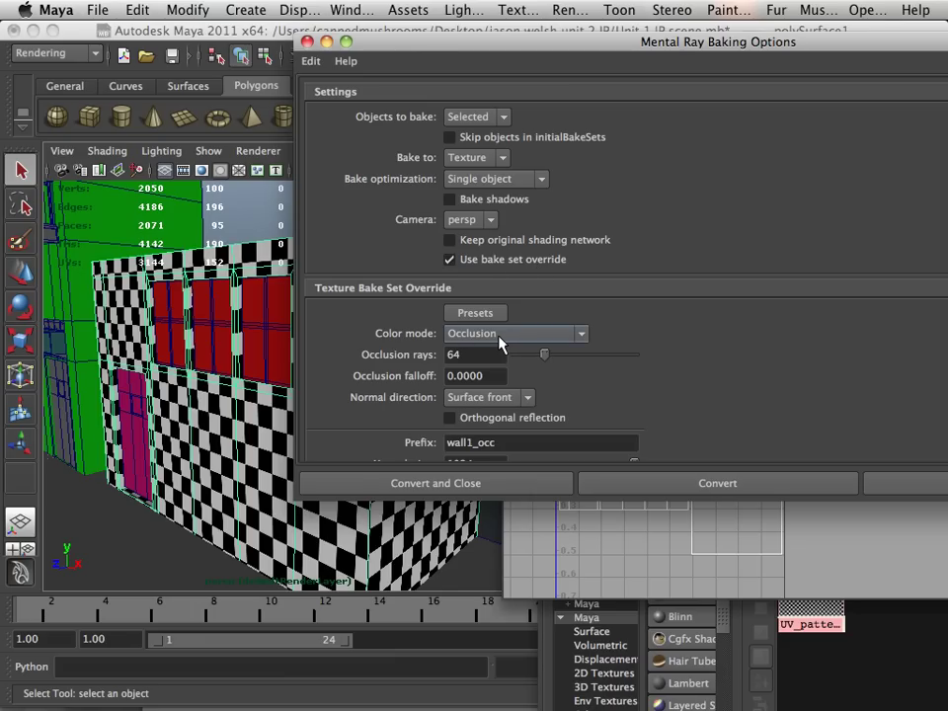
scroll(499, 340, "down", 3)
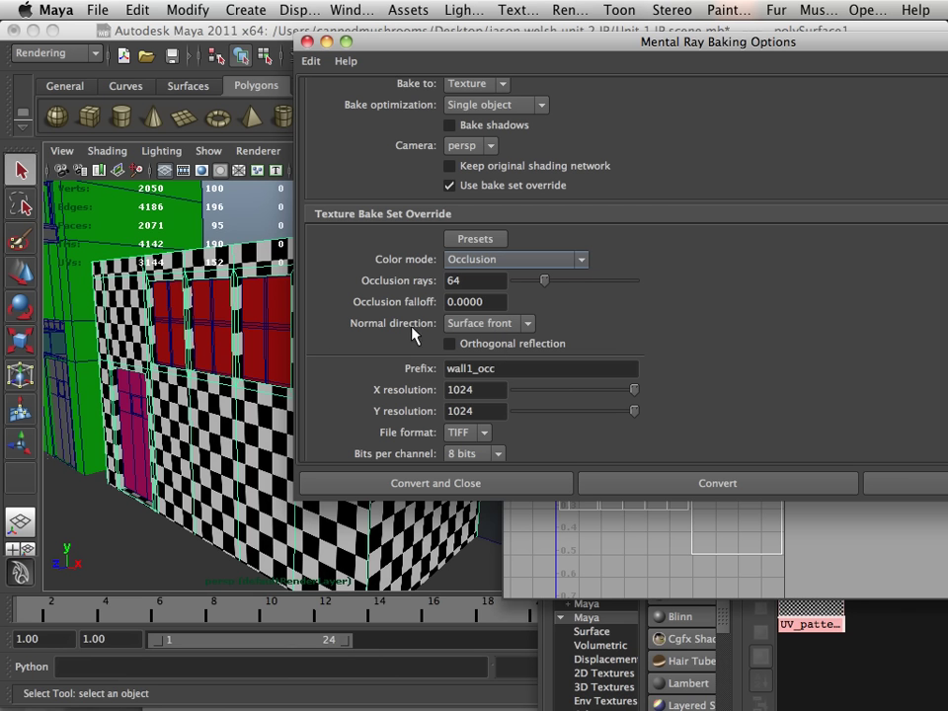
Step: Select the magenta door in the wall of the checkered building
left_click_drag(134, 370, 139, 376, "alt")
right_click_drag(139, 376, 207, 387, "alt")
middle_click_drag(208, 387, 178, 375, "alt")
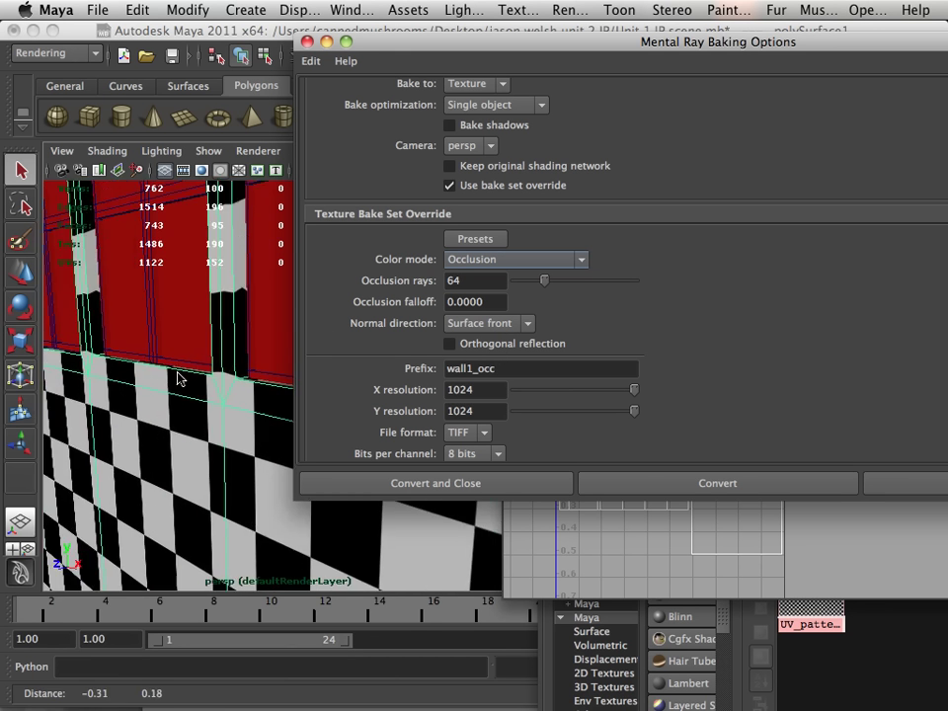
left_click_drag(178, 376, 99, 400, "alt")
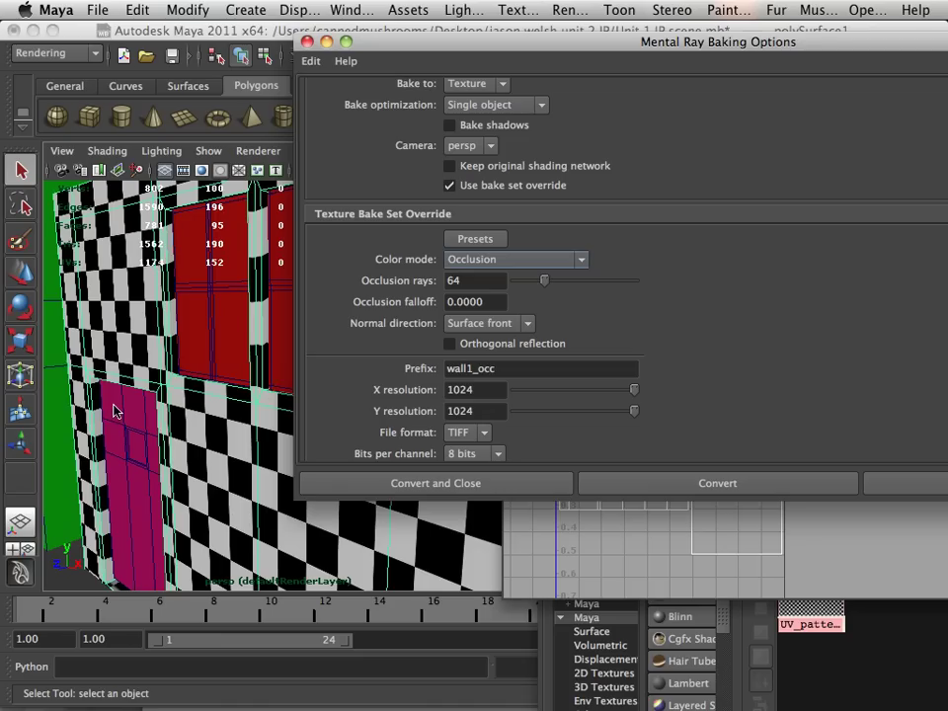
left_click(116, 414)
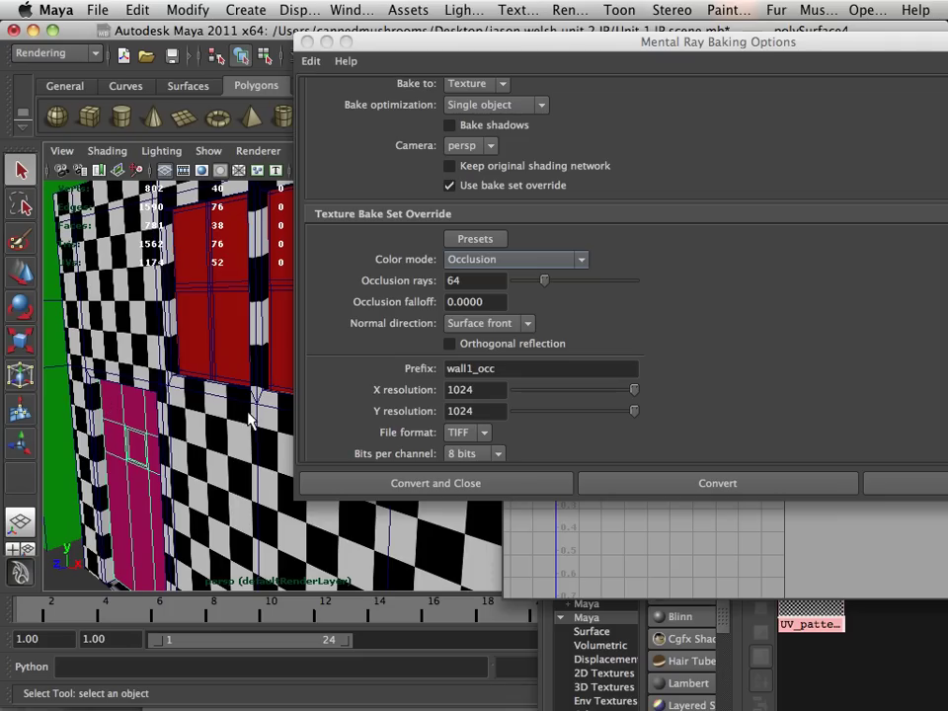
Step: Set the bake file prefix to building1_occ and both the X and Y resolution to 2048
left_click_drag(511, 368, 400, 361)
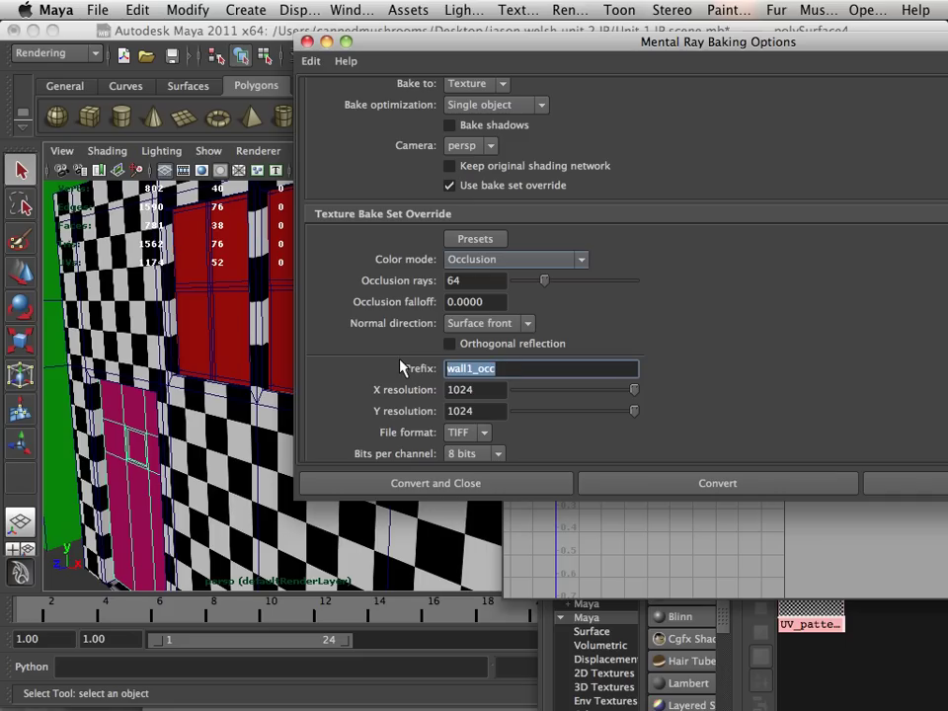
type("bui")
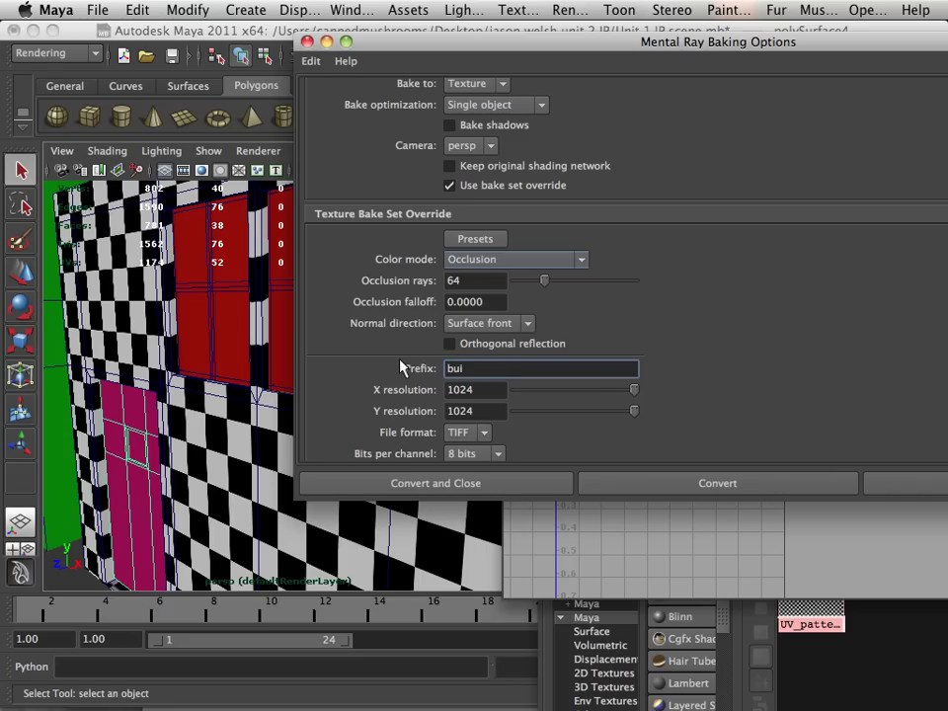
type("lding1_occ")
key("Tab")
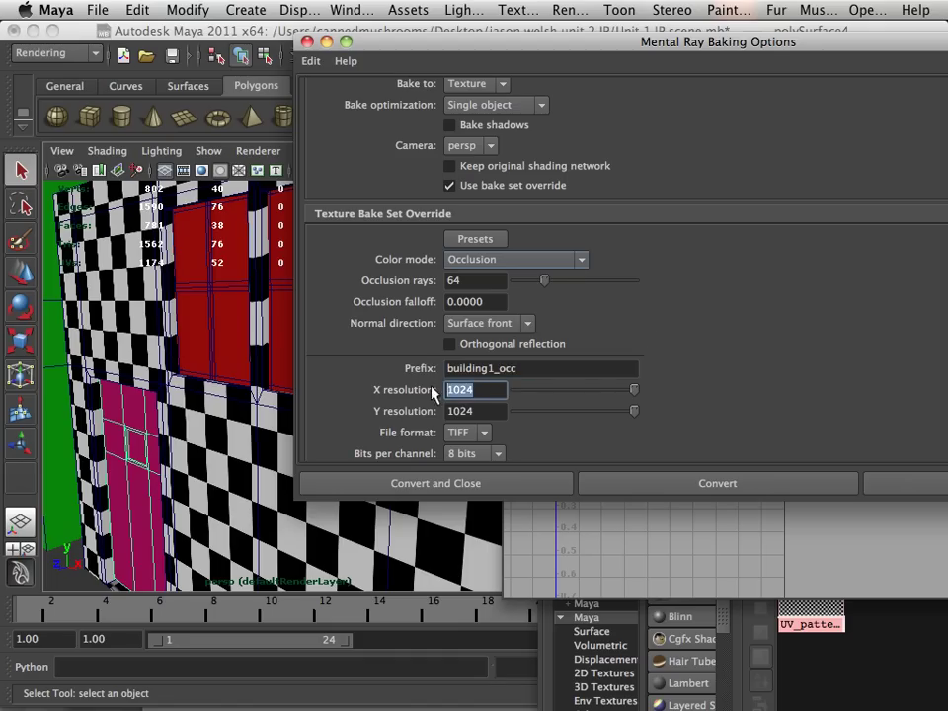
type("2048")
key("Tab")
type("2048")
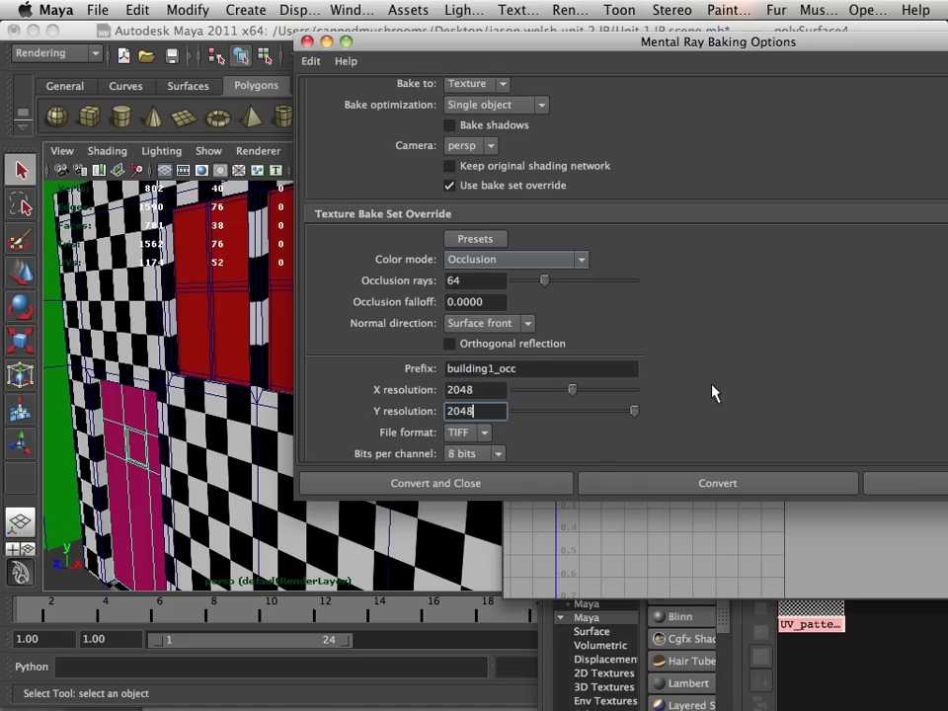
Step: Review the remaining bake settings, including number of samples, bake to one map, final gather, UV range and texture seams
scroll(715, 392, "down", 3)
scroll(681, 384, "down", 2)
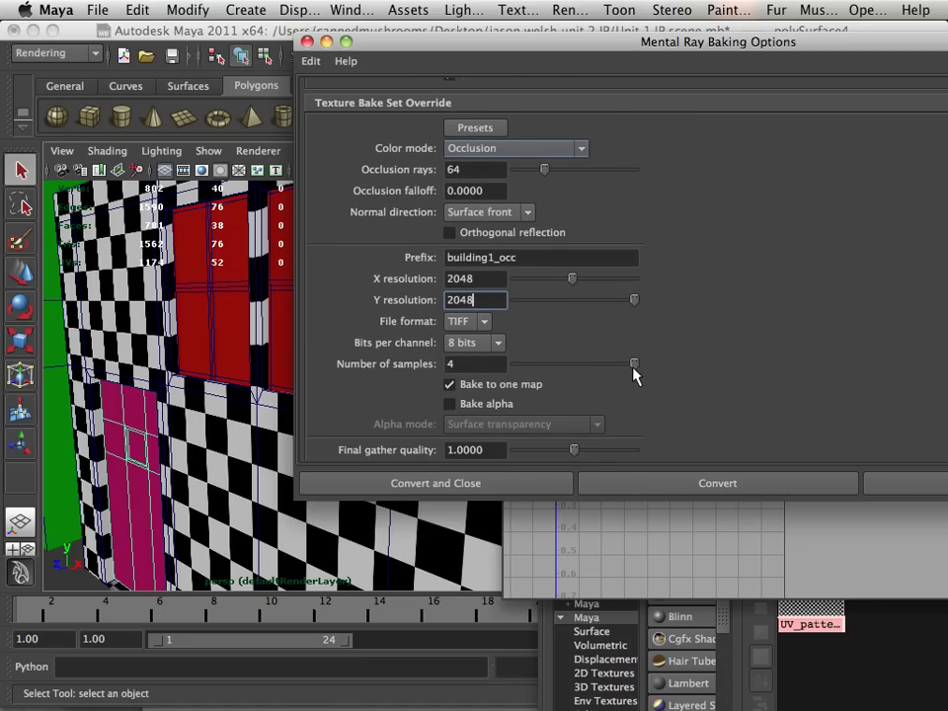
scroll(633, 373, "down", 2)
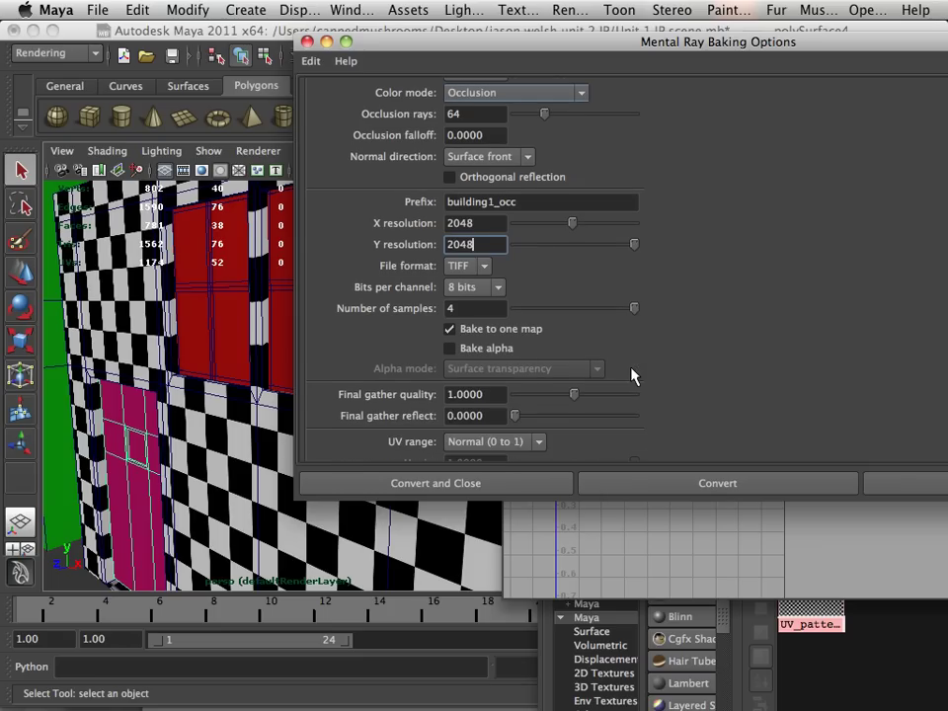
scroll(630, 374, "down", 1)
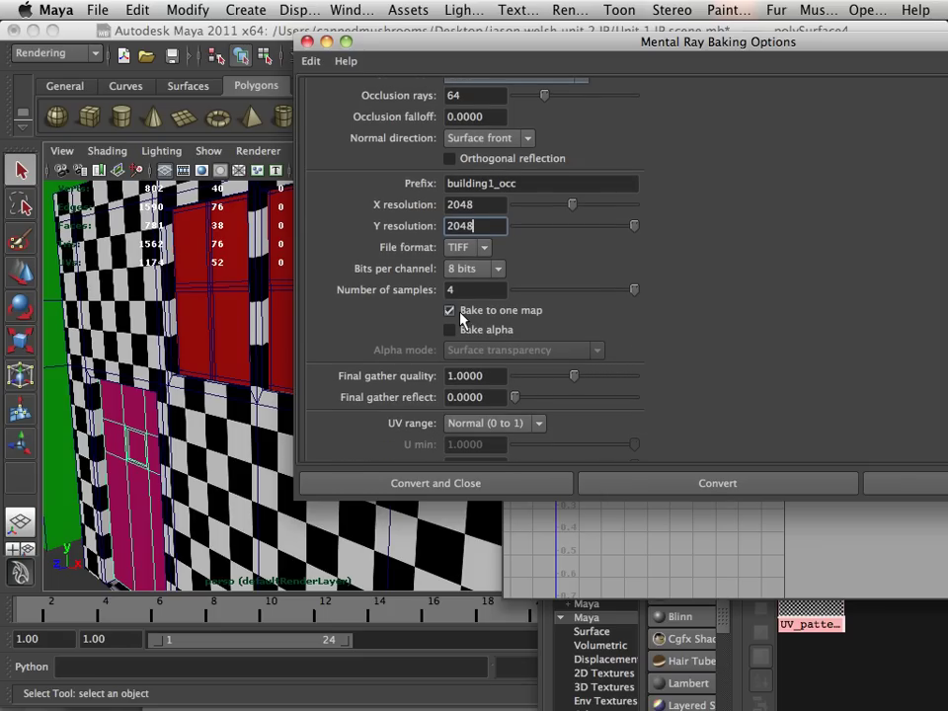
scroll(538, 318, "down", 3)
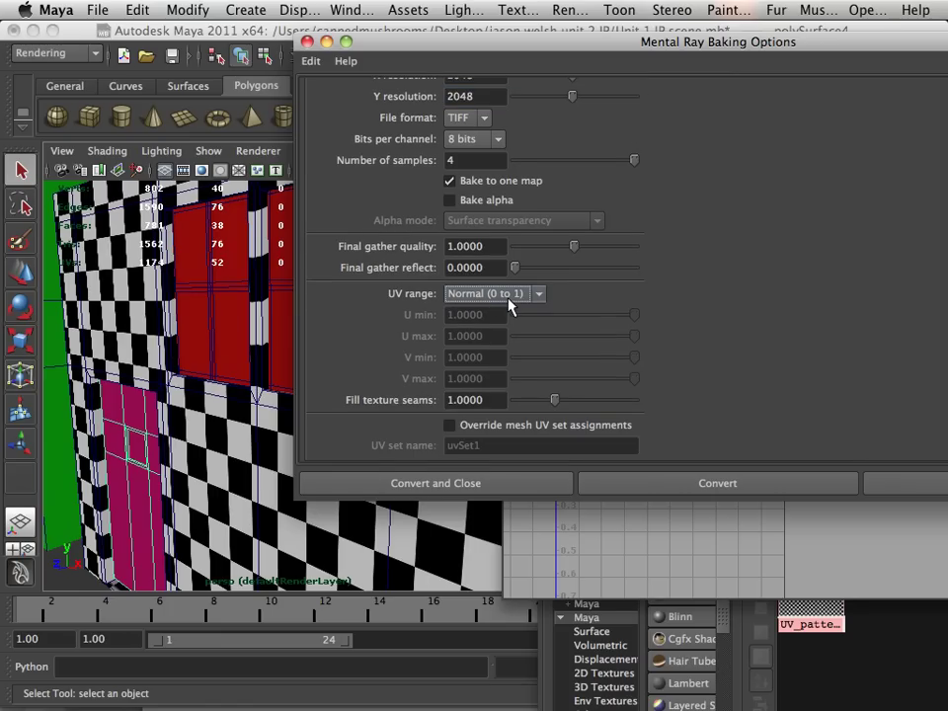
scroll(510, 306, "down", 1)
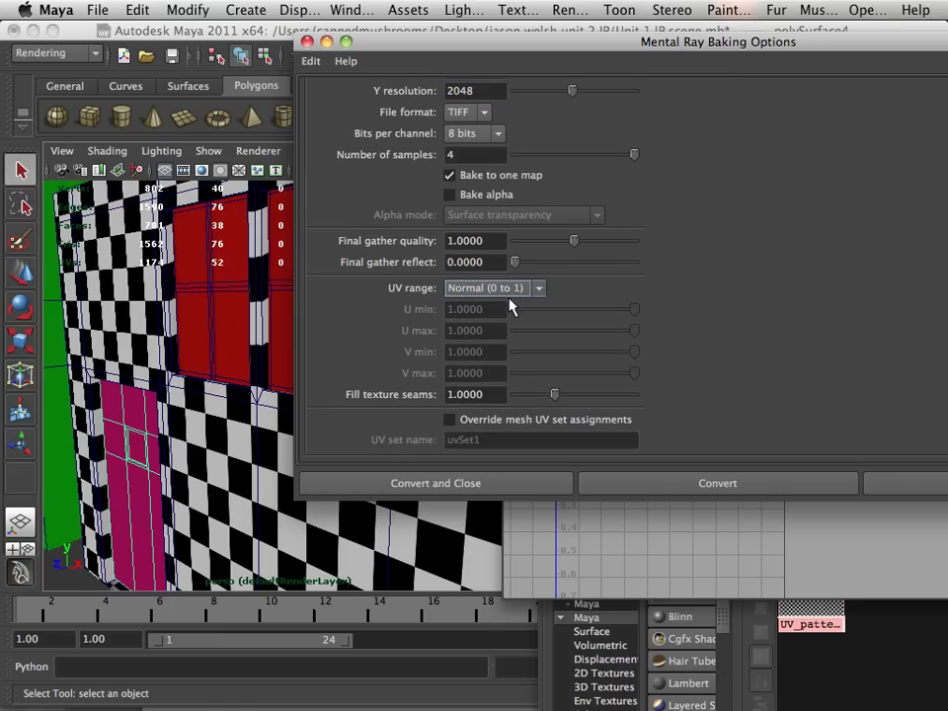
Step: Save the scene before starting the bake
left_click(100, 12)
left_click(128, 119)
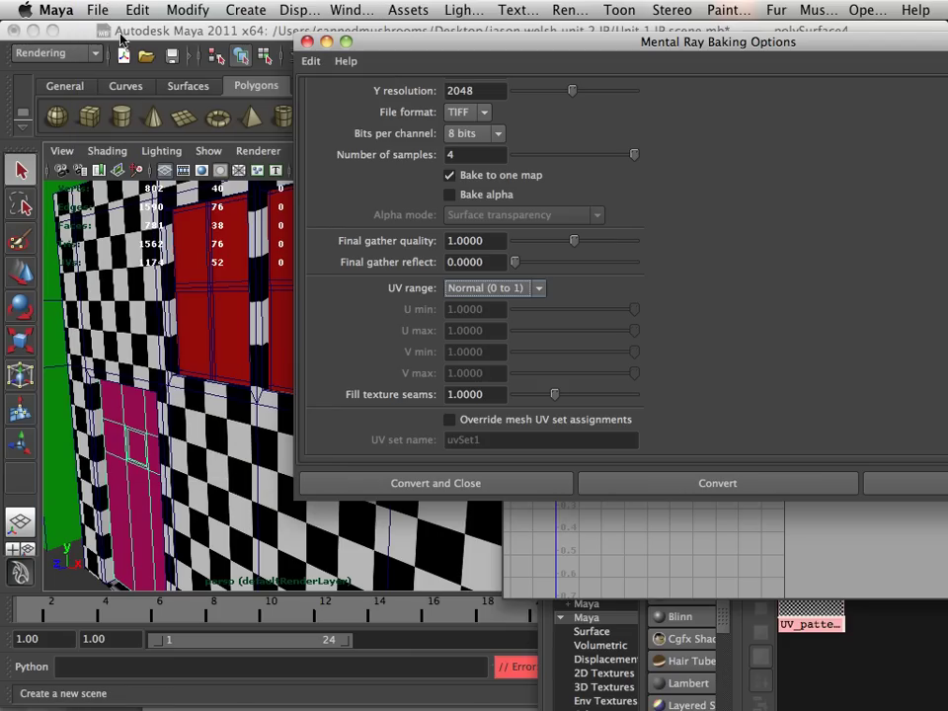
left_click(90, 10)
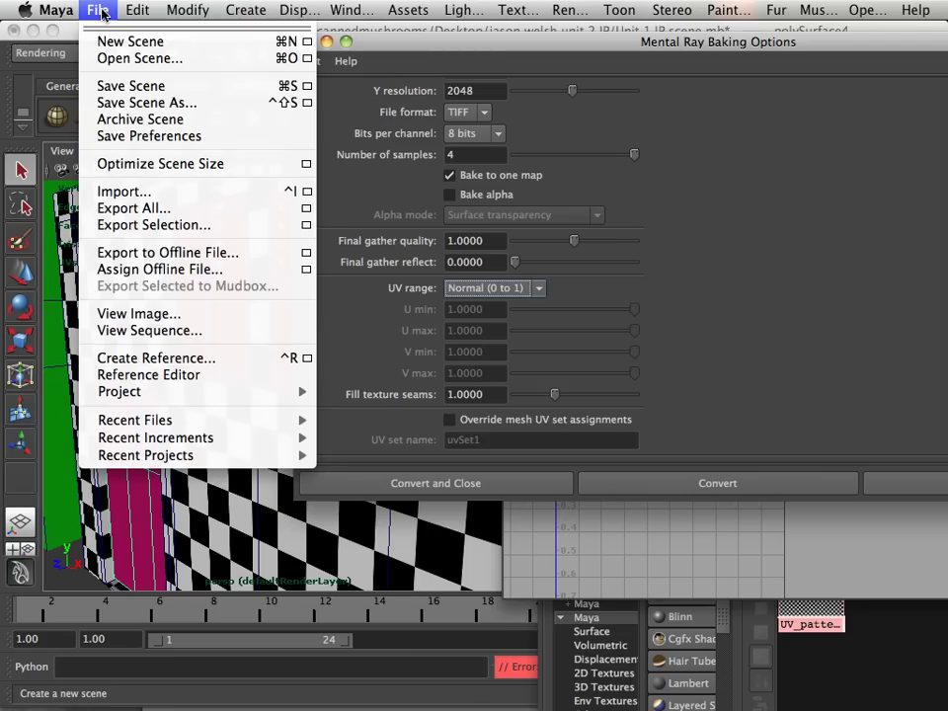
left_click(123, 86)
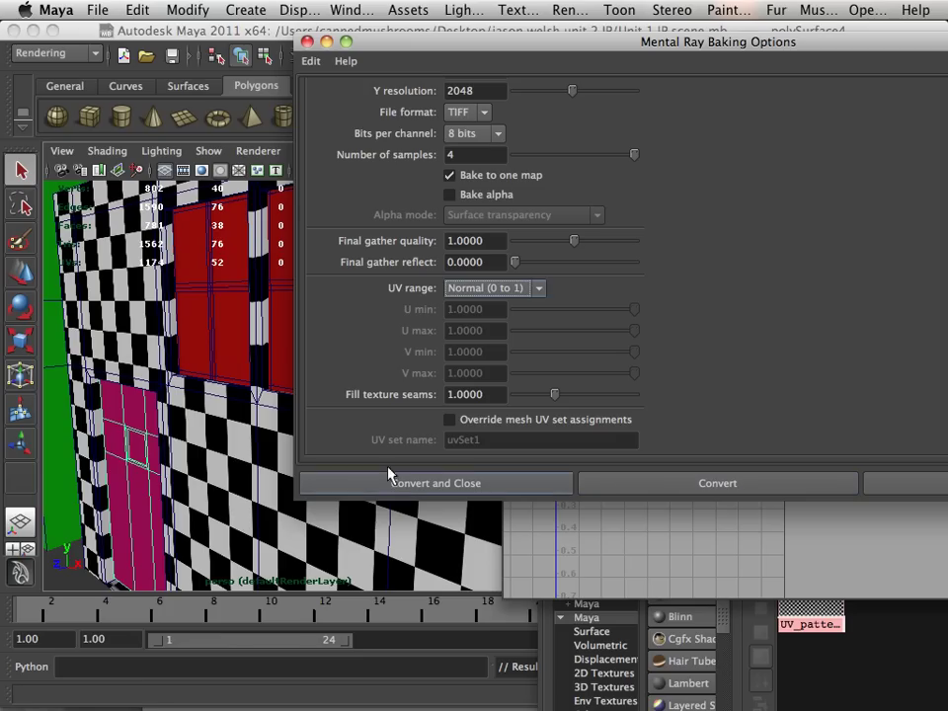
Step: Select the checkered building mesh and bake its occlusion map with the configured mental ray settings, keeping the options open
right_click_drag(219, 336, 299, 316)
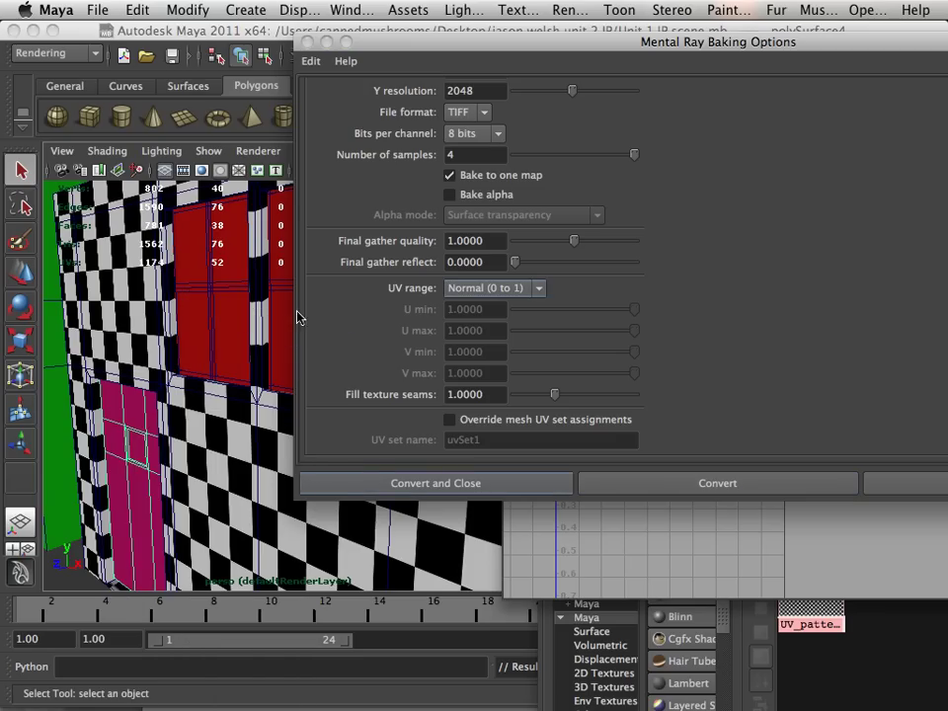
left_click(202, 461)
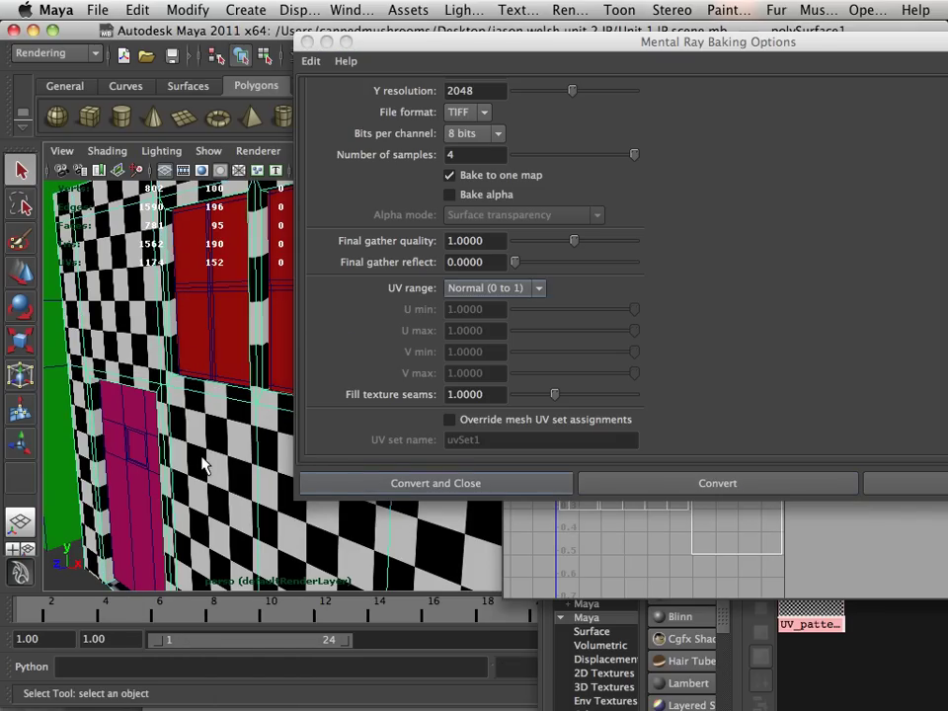
left_click(673, 484)
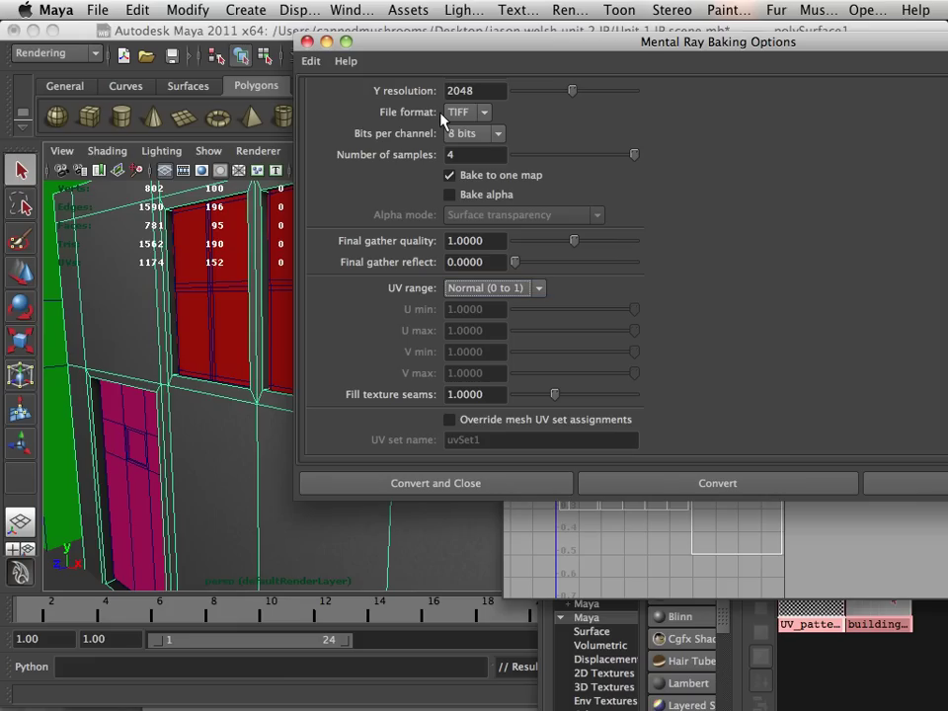
Step: Examine the baked occlusion shading on the building's walls and around the recessed red windows
left_click_drag(442, 41, 759, 253)
scroll(356, 388, "down", 3)
scroll(296, 370, "down", 4)
left_click_drag(261, 360, 230, 343, "alt")
right_click_drag(229, 343, 431, 383, "alt")
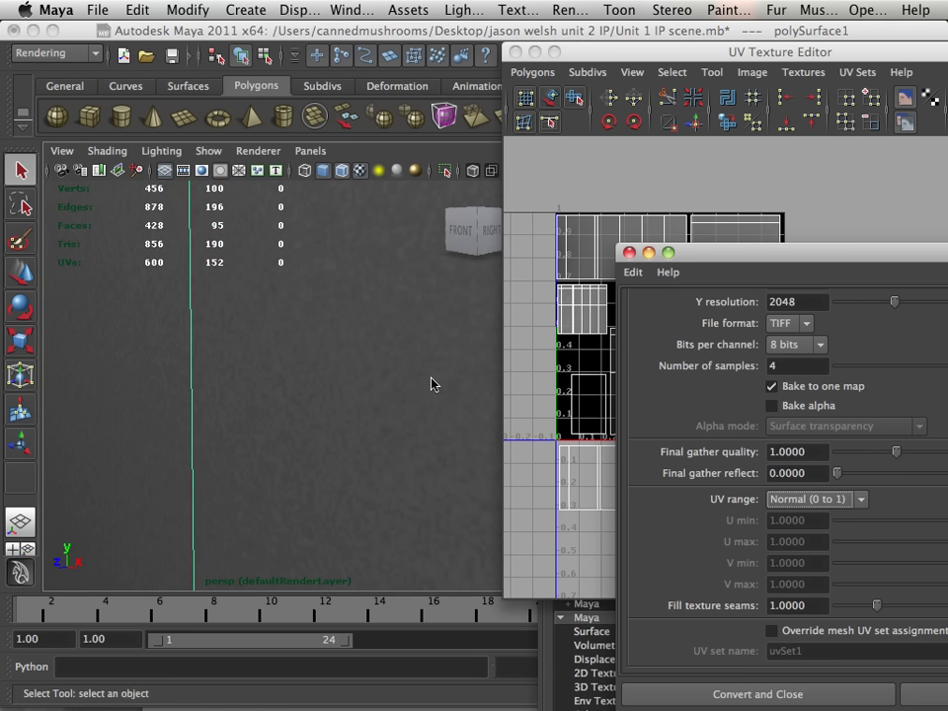
middle_click_drag(431, 383, 393, 432, "alt")
right_click_drag(393, 432, 350, 418, "alt")
left_click_drag(350, 418, 324, 436, "alt")
middle_click_drag(324, 435, 364, 415, "alt")
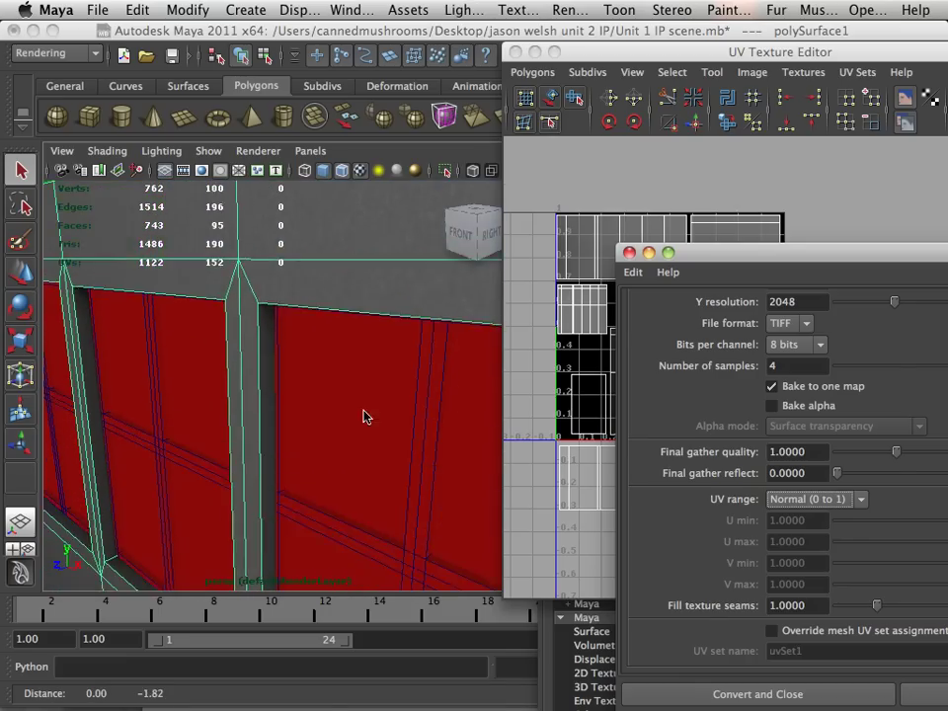
right_click_drag(365, 415, 321, 376, "alt")
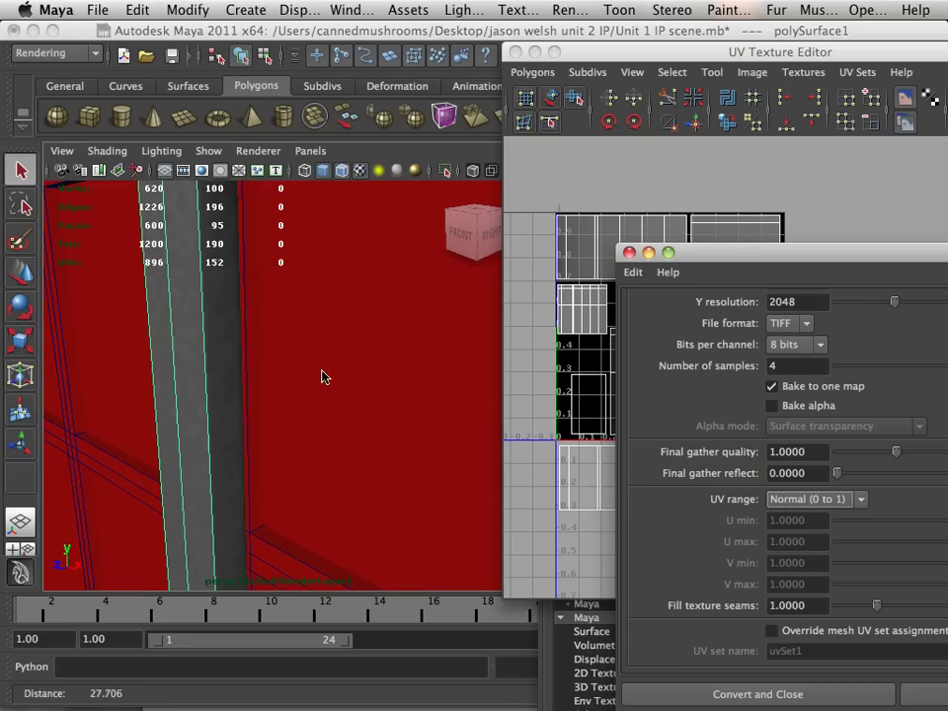
middle_click_drag(186, 239, 226, 270, "alt")
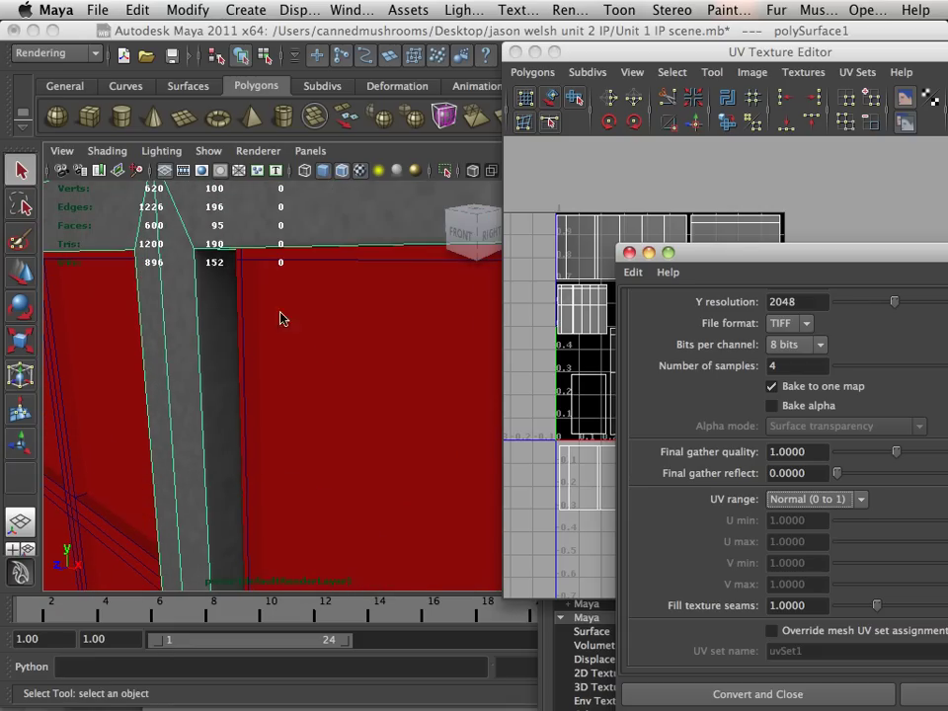
right_click_drag(282, 317, 288, 328, "alt")
Step: Inspect the baked occlusion map behind the building's UV shells, especially around the window and door openings
left_click_drag(718, 255, 547, 653)
left_click_drag(681, 55, 383, 49)
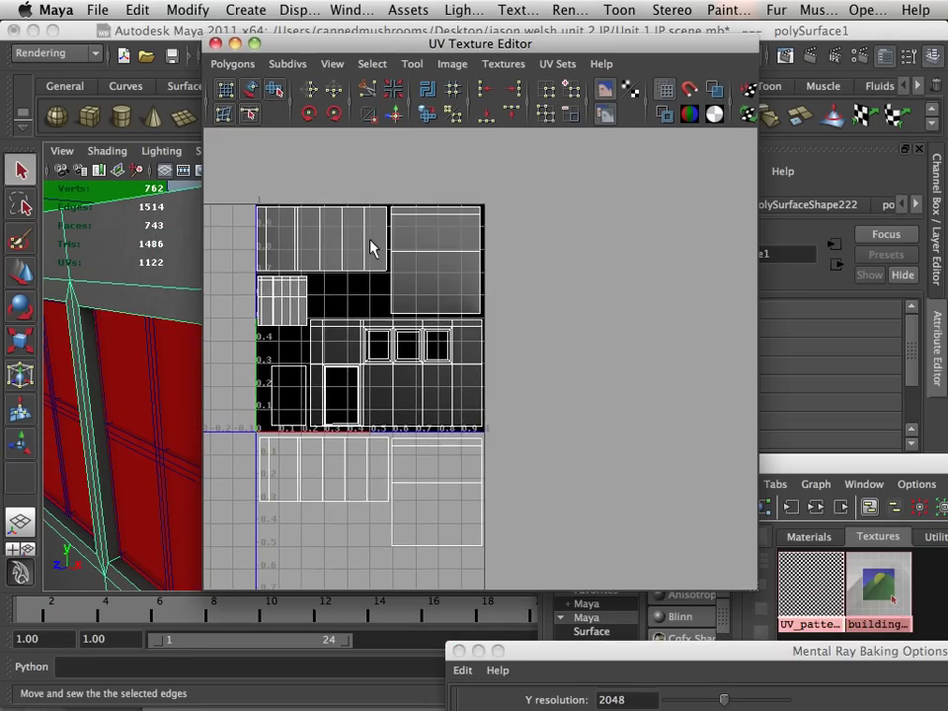
scroll(662, 340, "up", 6)
scroll(582, 328, "up", 5)
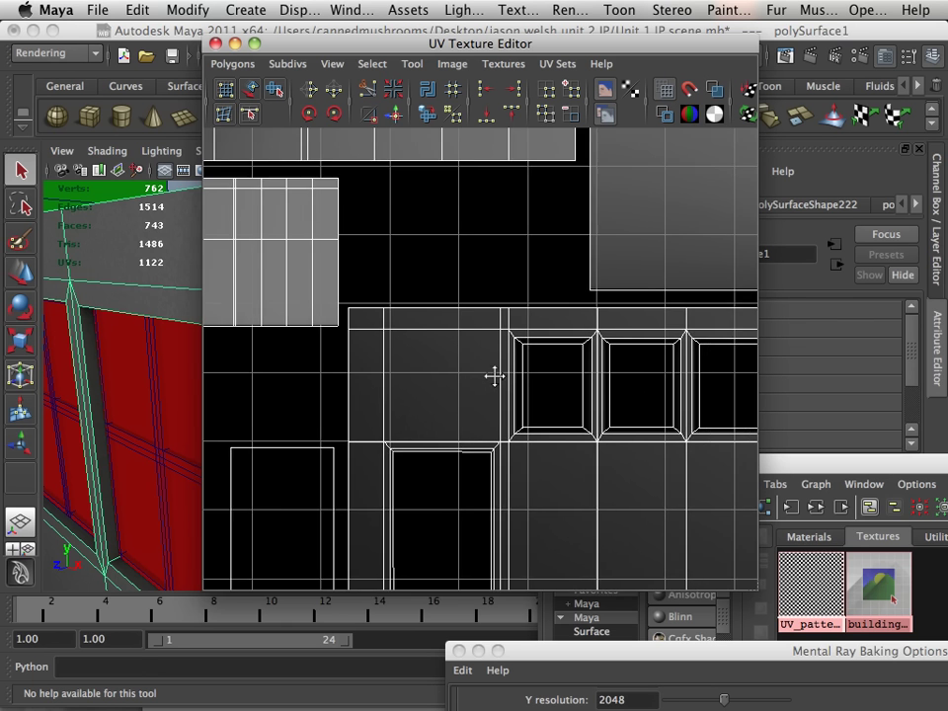
scroll(650, 344, "down", 3)
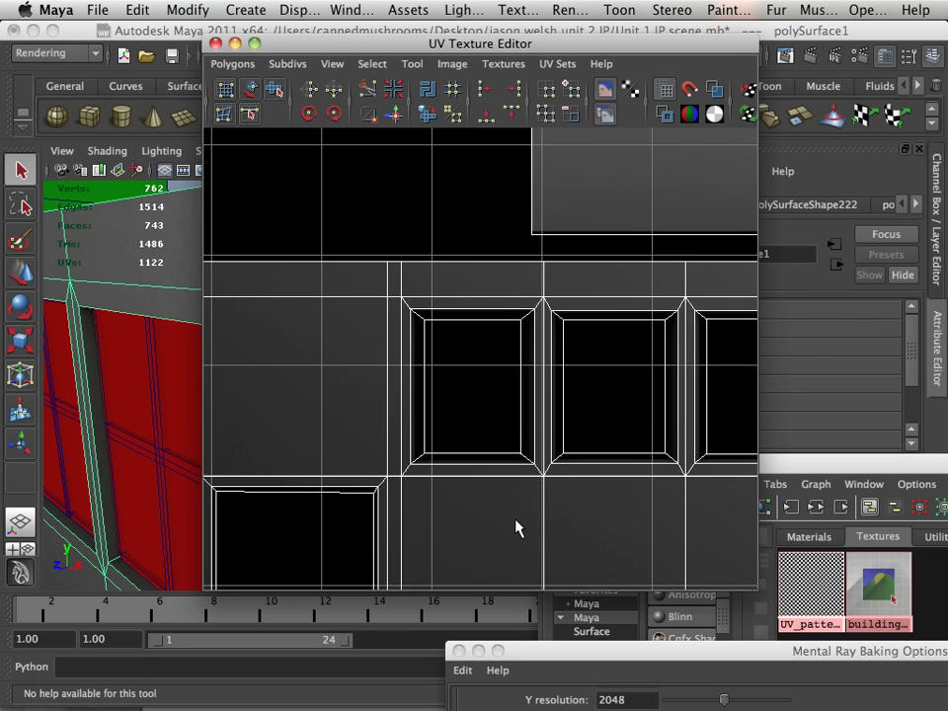
scroll(531, 448, "up", 4)
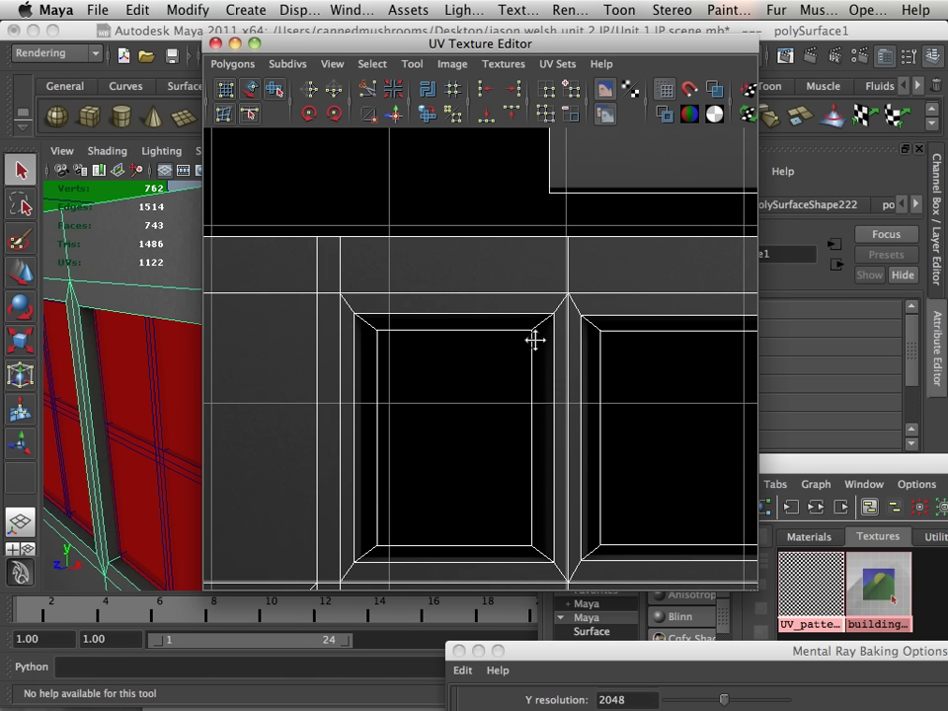
middle_click_drag(535, 338, 394, 266, "alt")
scroll(480, 296, "down", 1)
right_click_drag(480, 296, 425, 297, "alt")
middle_click_drag(426, 296, 621, 184, "alt")
right_click_drag(621, 184, 353, 238, "alt")
middle_click_drag(352, 238, 406, 268, "alt")
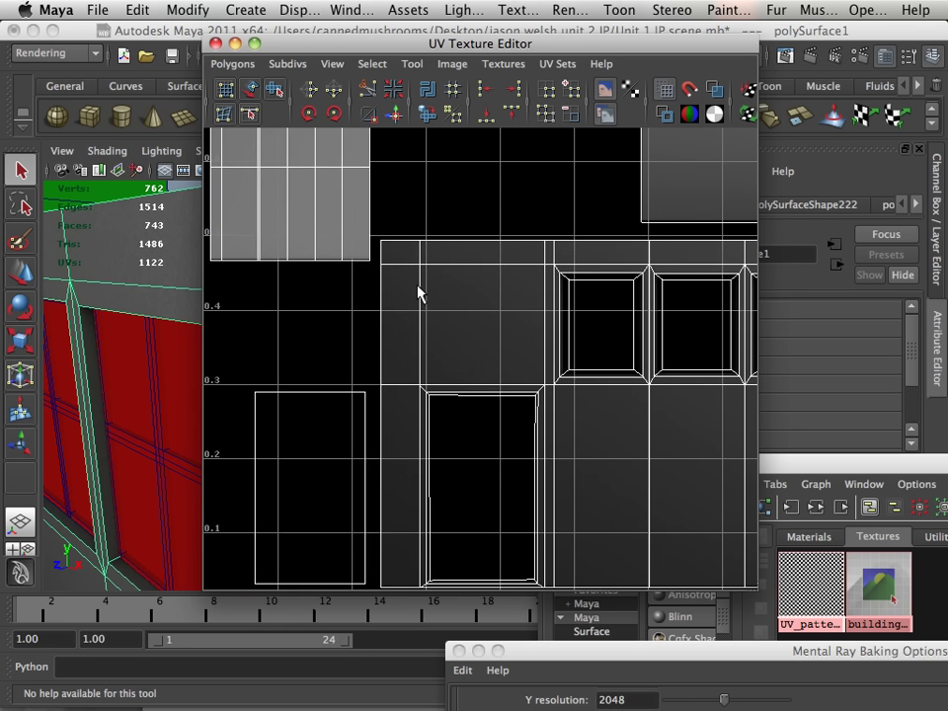
right_click_drag(567, 311, 367, 254, "alt")
middle_click_drag(366, 254, 381, 451, "alt")
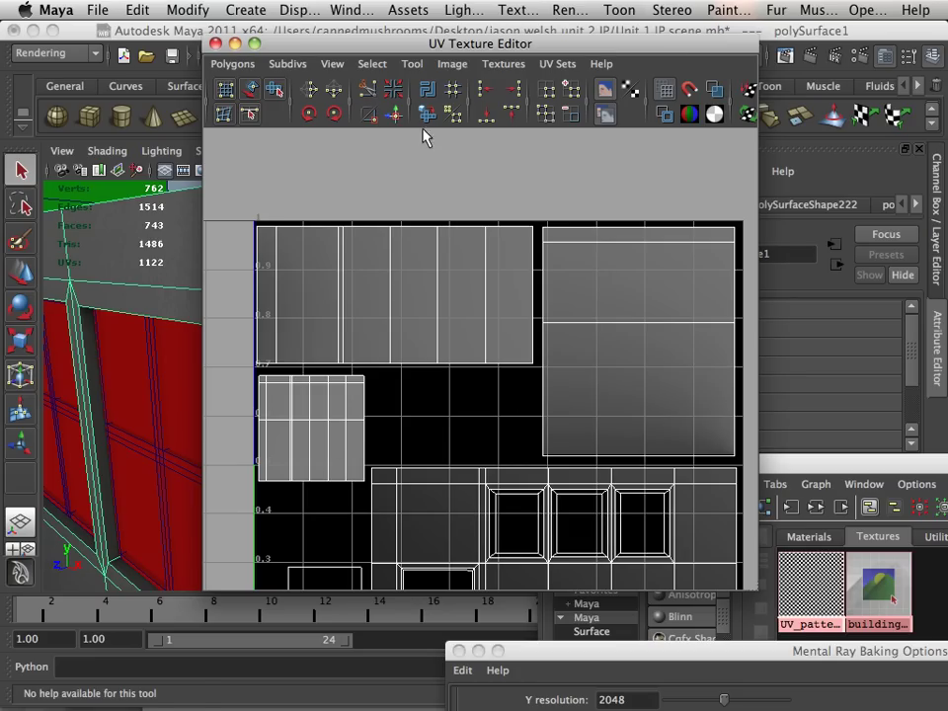
scroll(570, 320, "down", 3)
middle_click_drag(309, 334, 515, 267, "alt")
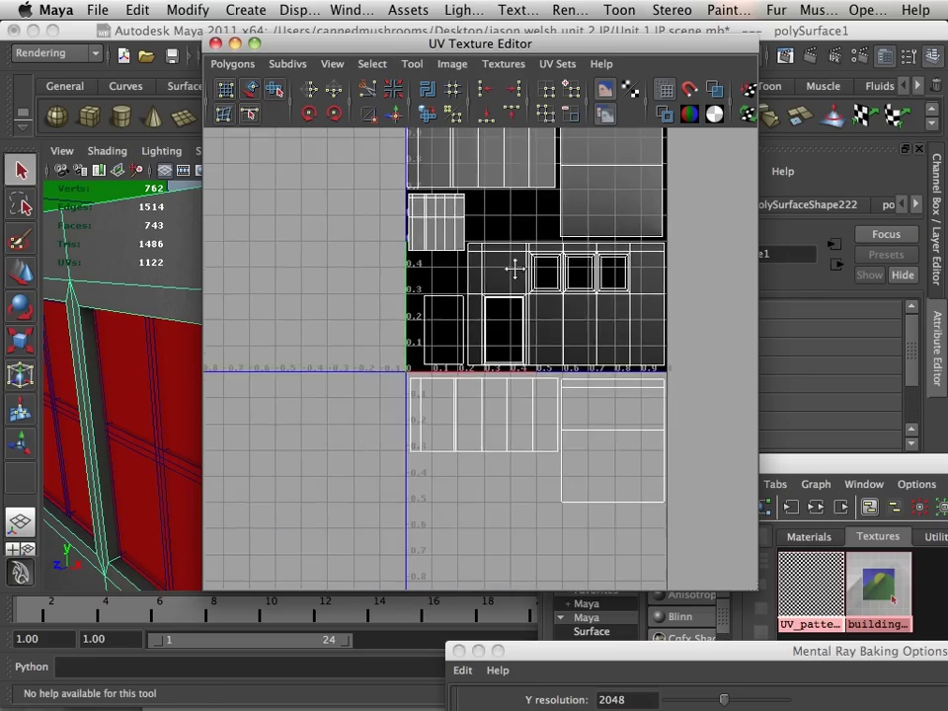
scroll(484, 247, "down", 2)
Step: Examine the underside of the building for dark seams along its edges, with the Move tool active
left_click_drag(407, 49, 669, 373)
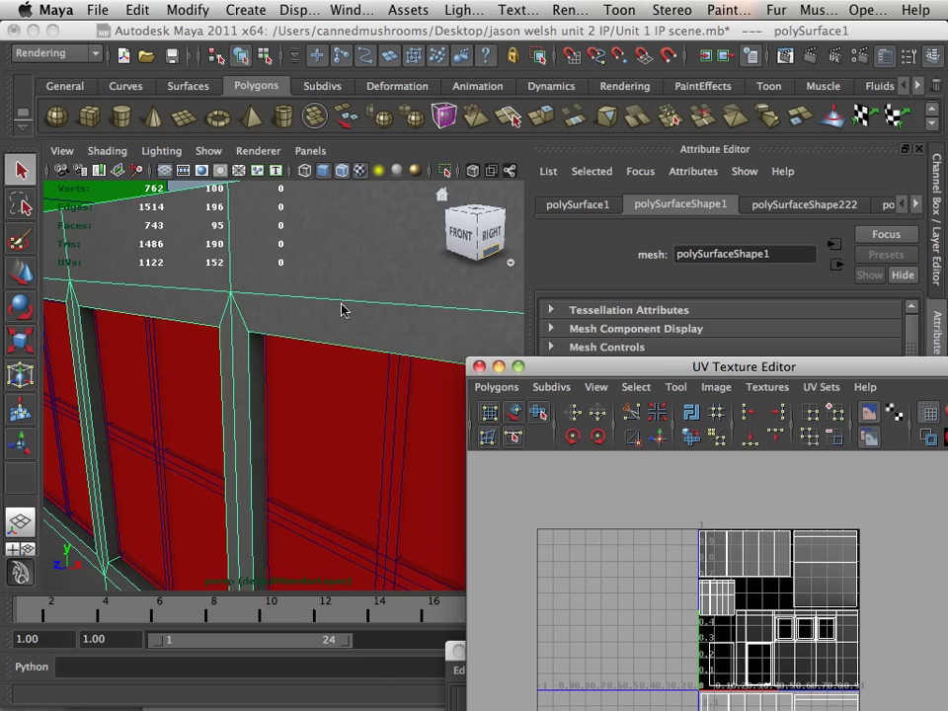
right_click_drag(343, 309, 235, 277, "alt")
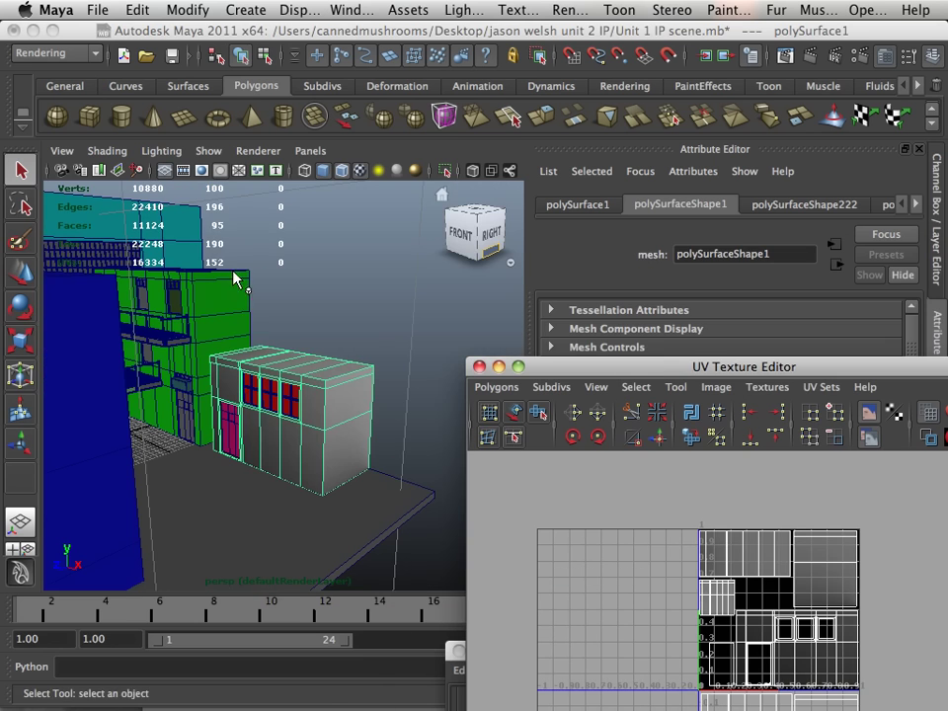
left_click(20, 270)
left_click_drag(285, 354, 271, 276)
right_click_drag(271, 276, 263, 308, "alt")
middle_click_drag(263, 308, 217, 409, "alt")
right_click_drag(217, 409, 297, 434, "alt")
left_click_drag(275, 437, 294, 417, "alt")
right_click_drag(295, 416, 319, 362, "alt")
middle_click_drag(319, 361, 317, 372, "alt")
right_click_drag(317, 372, 356, 317, "alt")
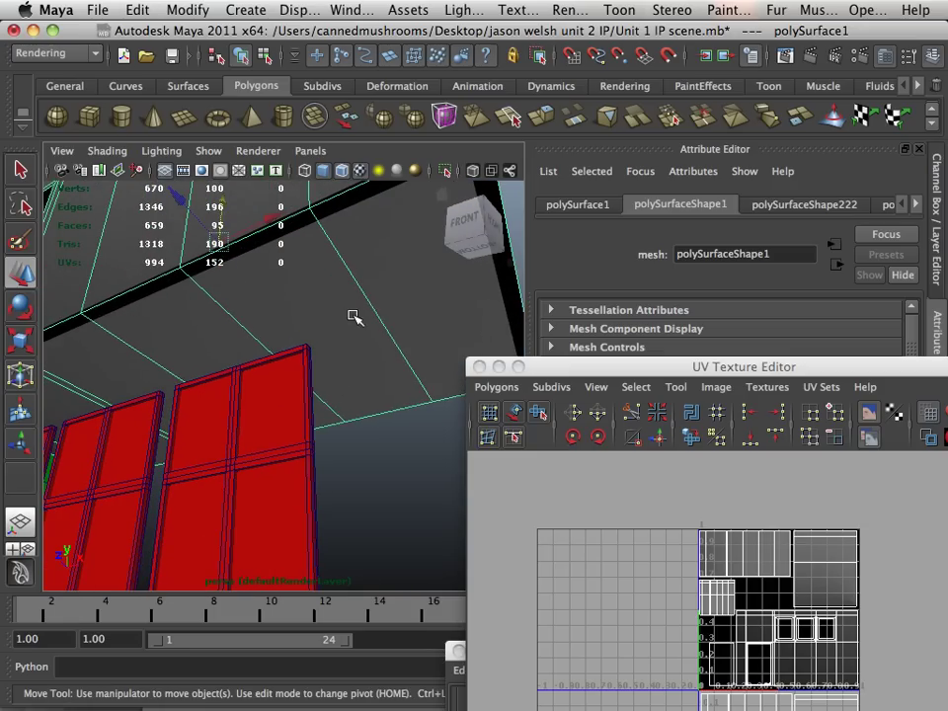
middle_click_drag(356, 317, 370, 322, "alt")
right_click_drag(371, 321, 362, 334, "alt")
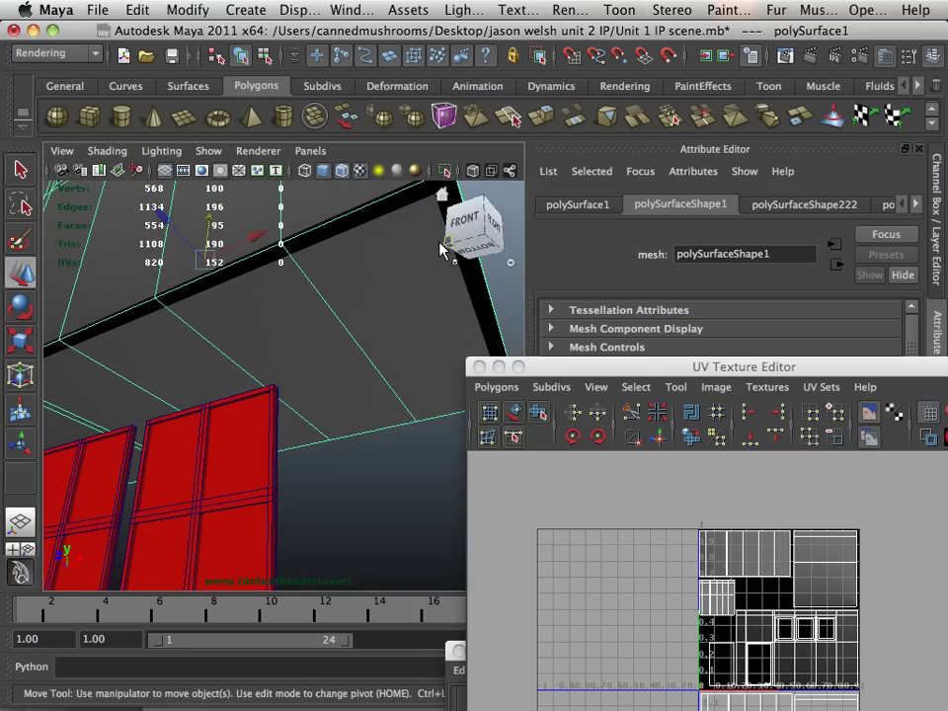
Step: Select all UVs of the wide striped shell lying just below the 0 to 1 UV space
left_click_drag(580, 363, 463, 176)
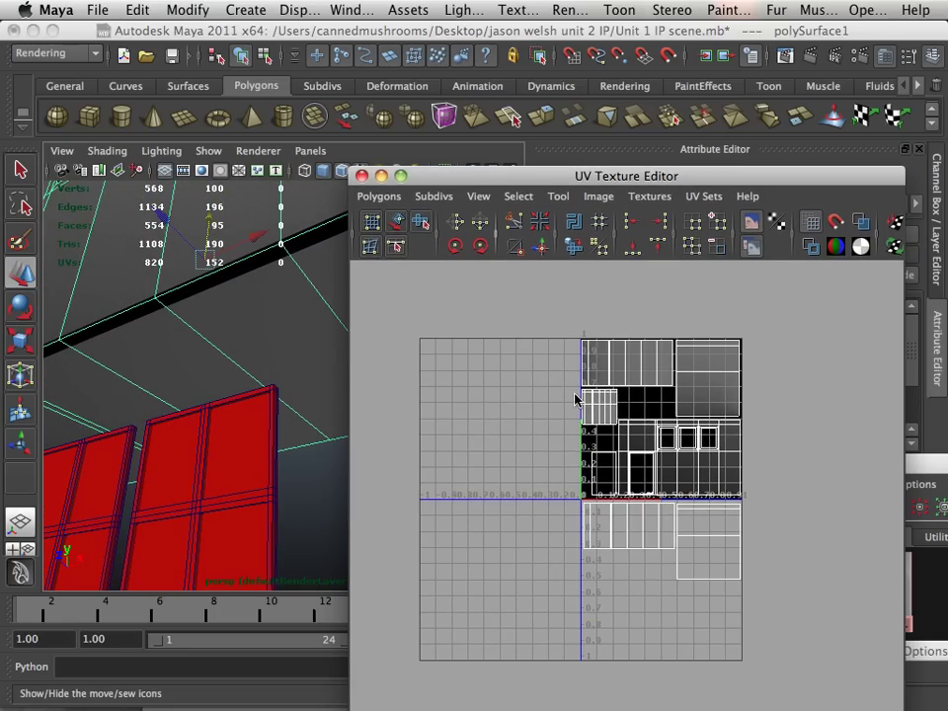
right_click_drag(648, 563, 796, 609, "alt")
right_click_drag(681, 521, 757, 491)
left_click_drag(491, 520, 763, 699)
Step: Nudge the selected underside shell slightly left and up to line it up with the repeated occlusion texture
right_click_drag(633, 440, 544, 383, "alt")
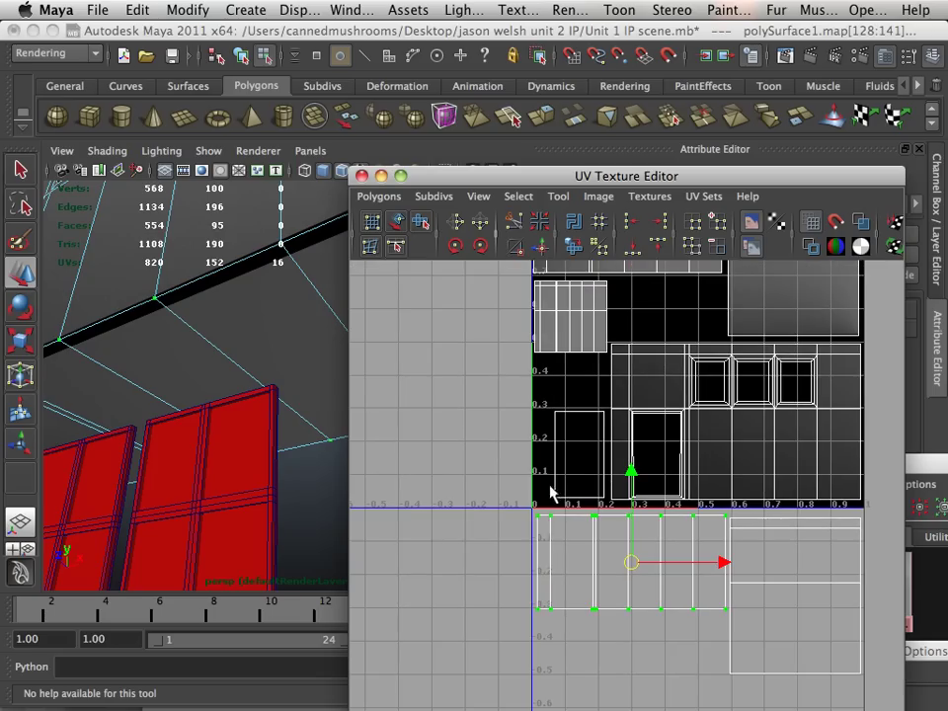
middle_click_drag(590, 527, 582, 569, "alt")
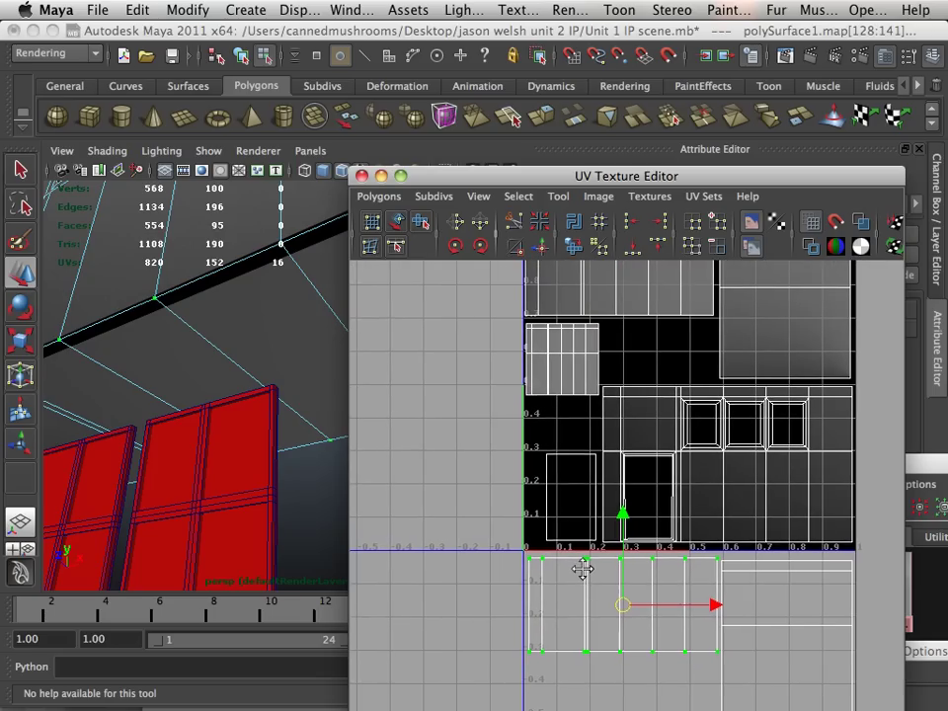
left_click(714, 605)
left_click_drag(713, 605, 697, 599)
left_click_drag(618, 514, 619, 509)
left_click_drag(271, 446, 250, 483, "alt")
left_click_drag(713, 604, 710, 602)
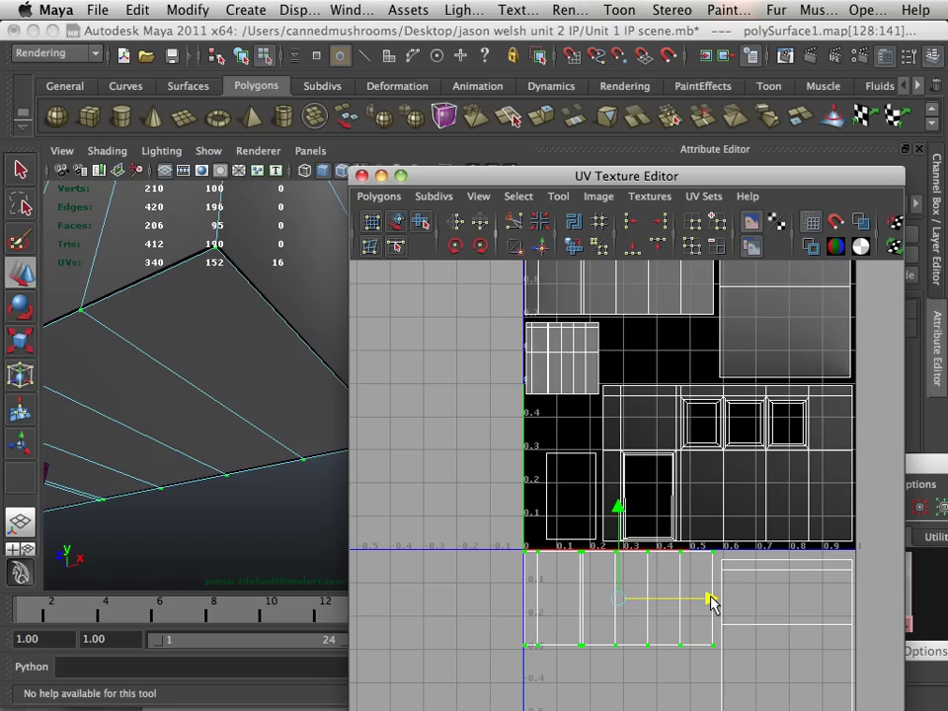
Step: Nudge the underside shell slightly down to clear the black seam along the building's bottom edge
middle_click_drag(649, 385, 619, 456, "alt")
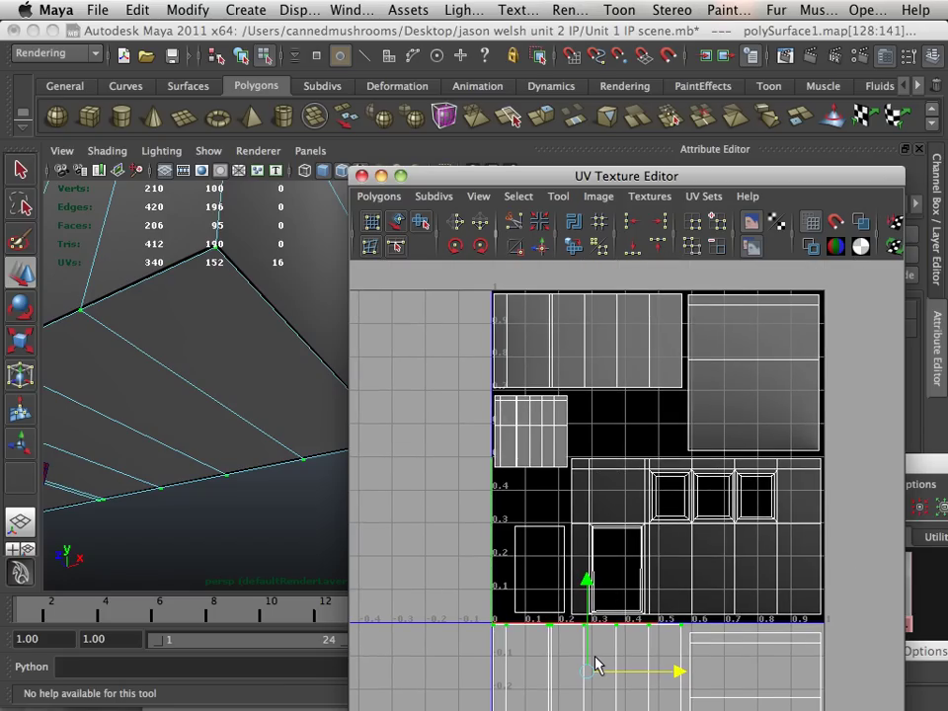
middle_click_drag(595, 656, 584, 533, "alt")
left_click_drag(279, 531, 272, 473, "alt")
middle_click_drag(272, 473, 274, 554, "alt")
right_click_drag(275, 554, 278, 548, "alt")
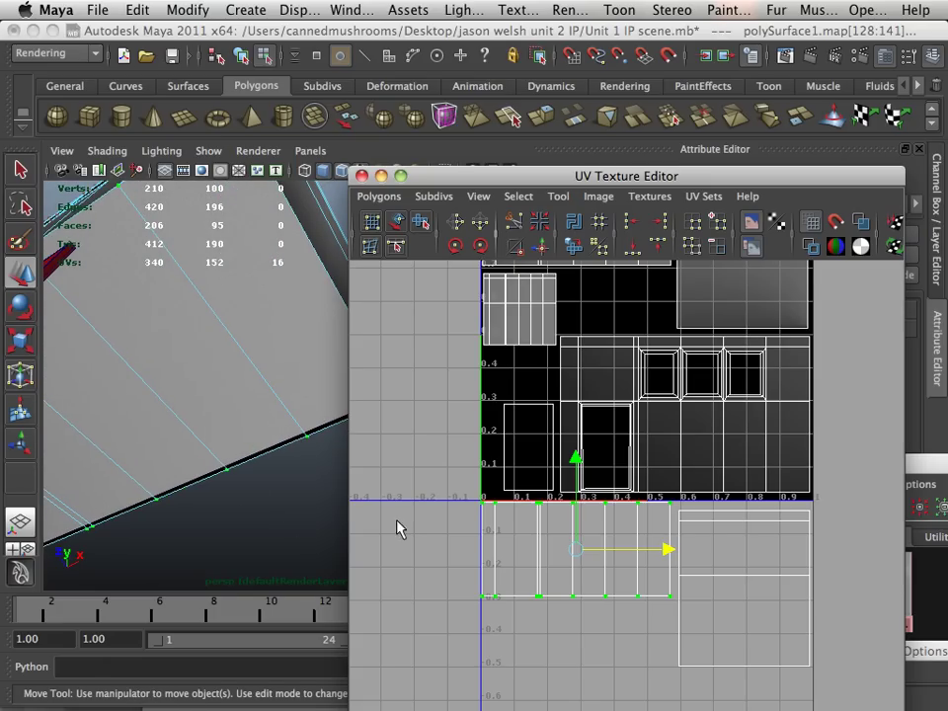
left_click(576, 460)
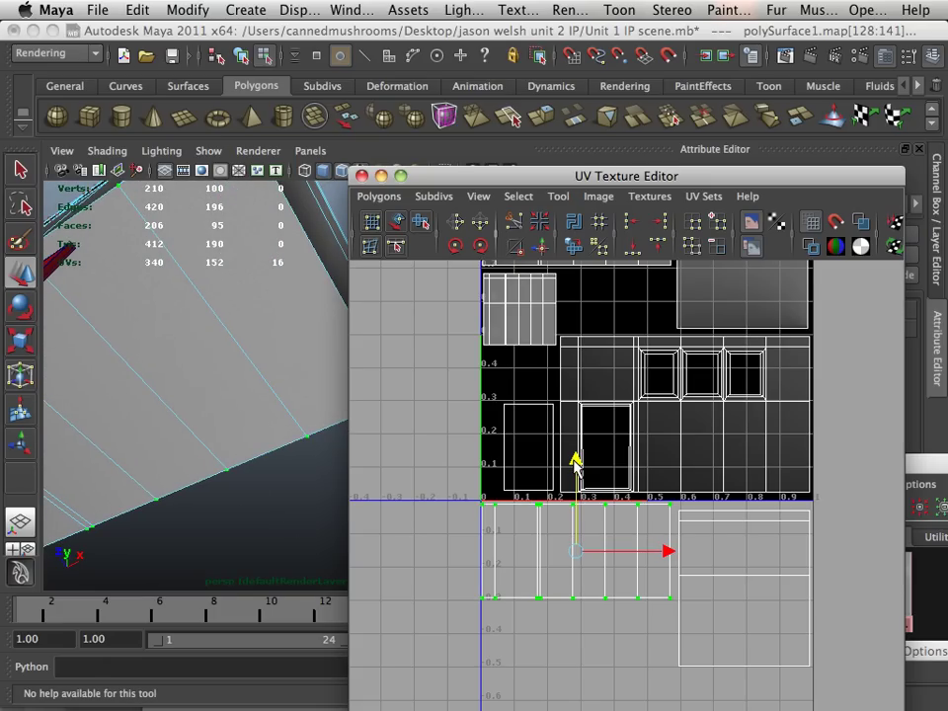
scroll(366, 470, "down", 1)
scroll(257, 449, "down", 3)
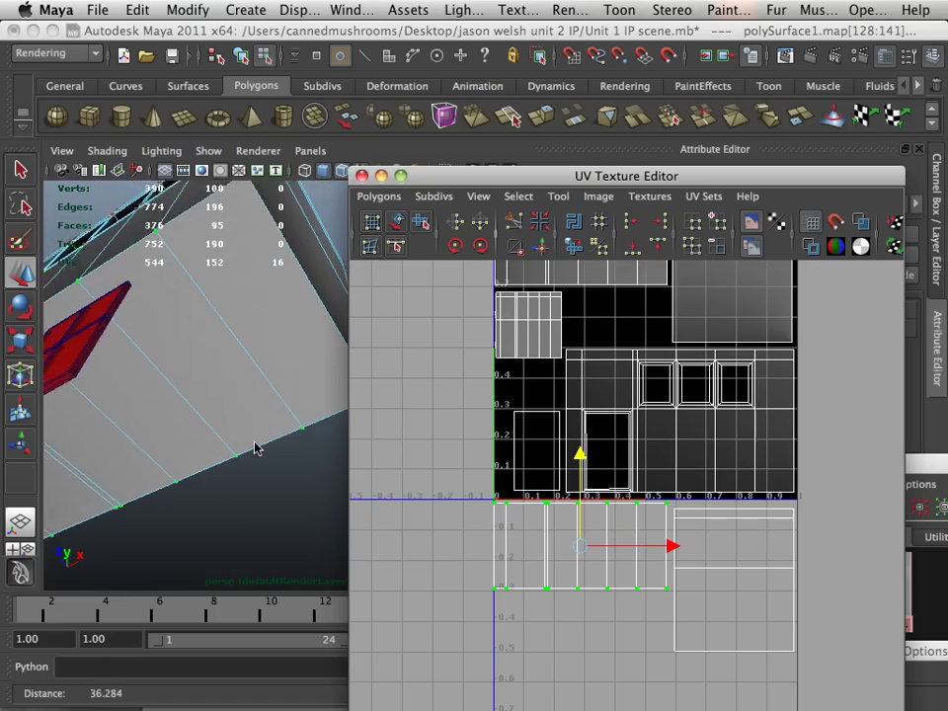
left_click_drag(254, 449, 267, 493, "alt")
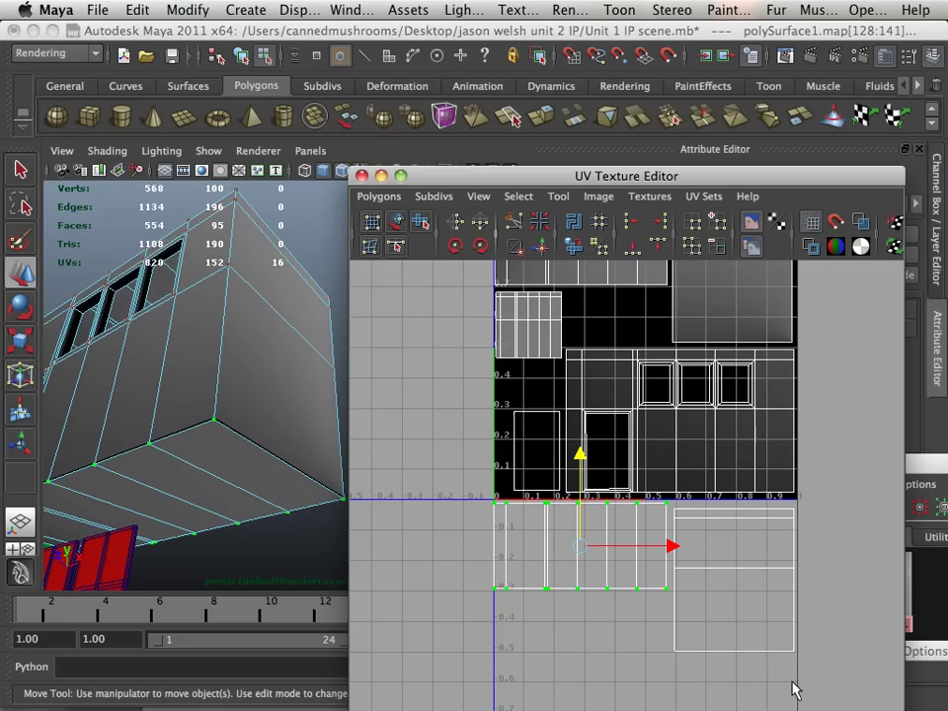
Step: Select the tall side-wall shell below the 0 to 1 space and nudge it slightly left to clear the wall's dark edge seam
left_click_drag(820, 676, 670, 503)
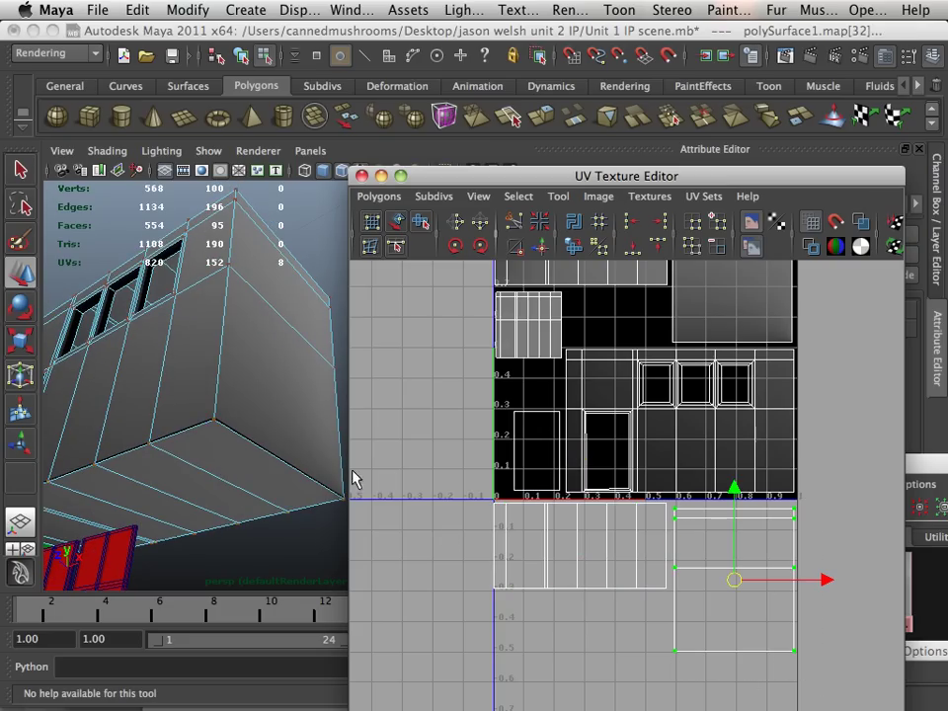
left_click_drag(296, 484, 263, 485, "alt")
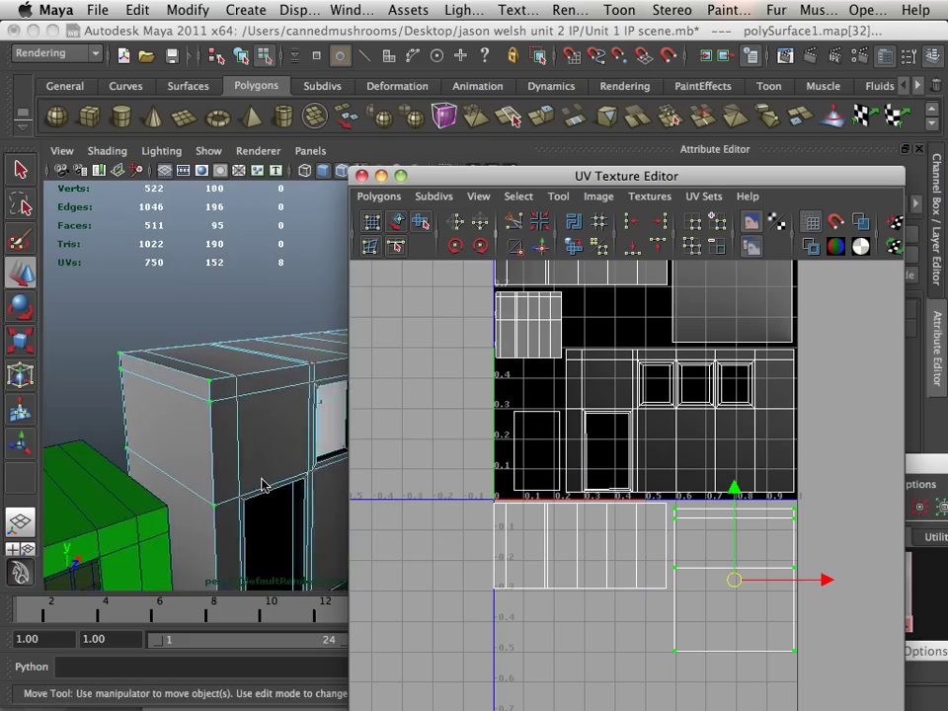
right_click_drag(263, 485, 291, 486, "alt")
mouse_move(291, 486)
left_mouse_down("alt")
mouse_move(271, 478)
mouse_move(290, 483)
left_mouse_up("alt")
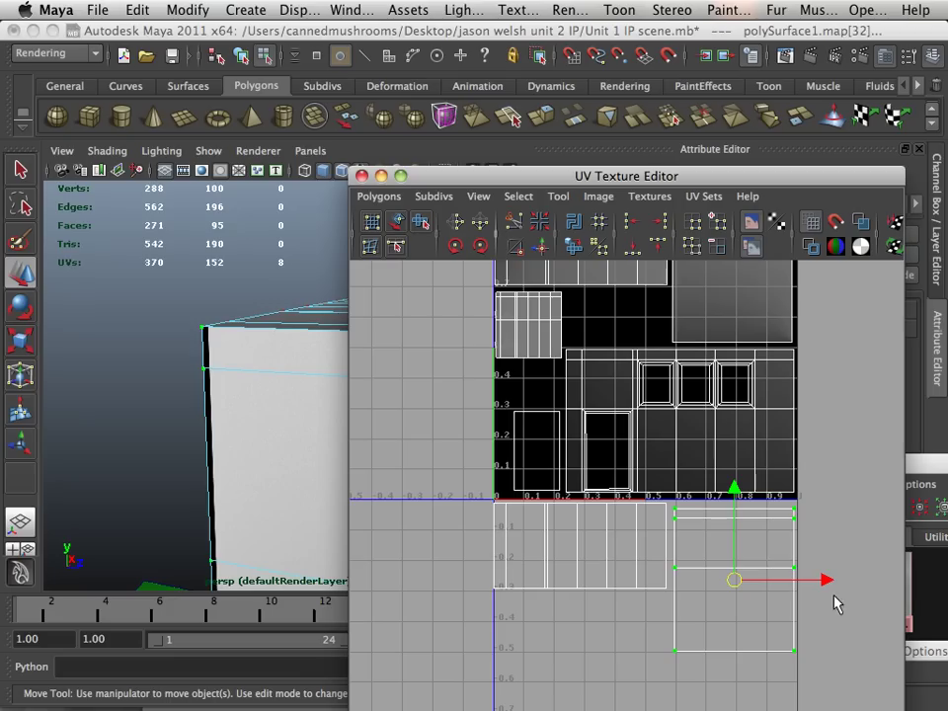
left_click_drag(825, 581, 824, 583)
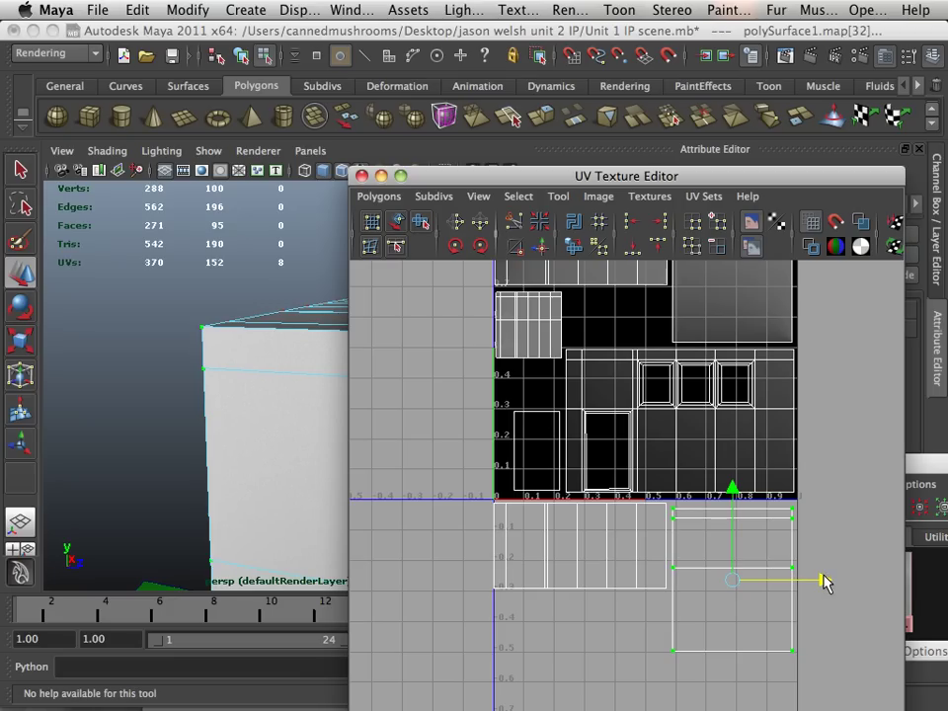
middle_click_drag(815, 582, 671, 563, "alt")
middle_click_drag(311, 525, 113, 500, "alt")
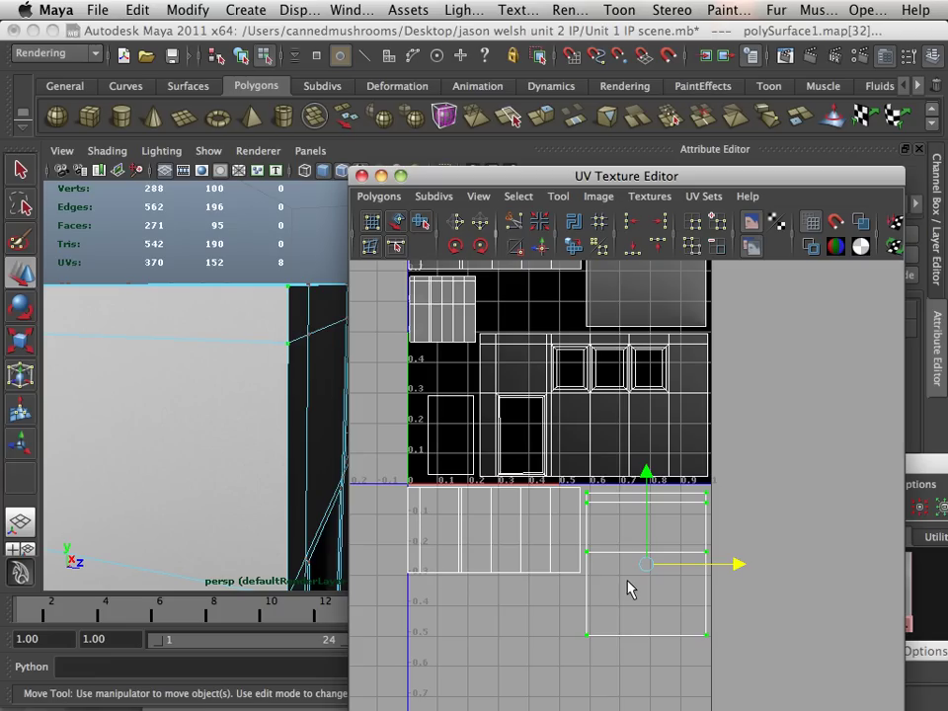
Step: Close the UV Texture Editor and return the building from UV selection to object mode
left_click_drag(292, 486, 187, 504, "alt")
right_click_drag(187, 504, 248, 526, "alt")
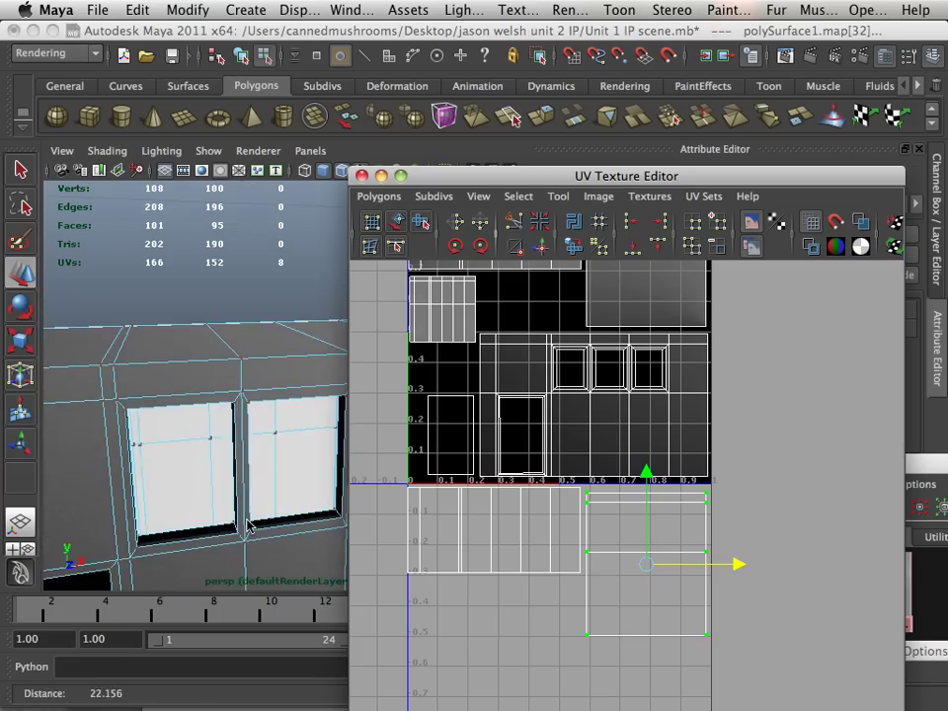
left_click_drag(248, 526, 159, 524, "alt")
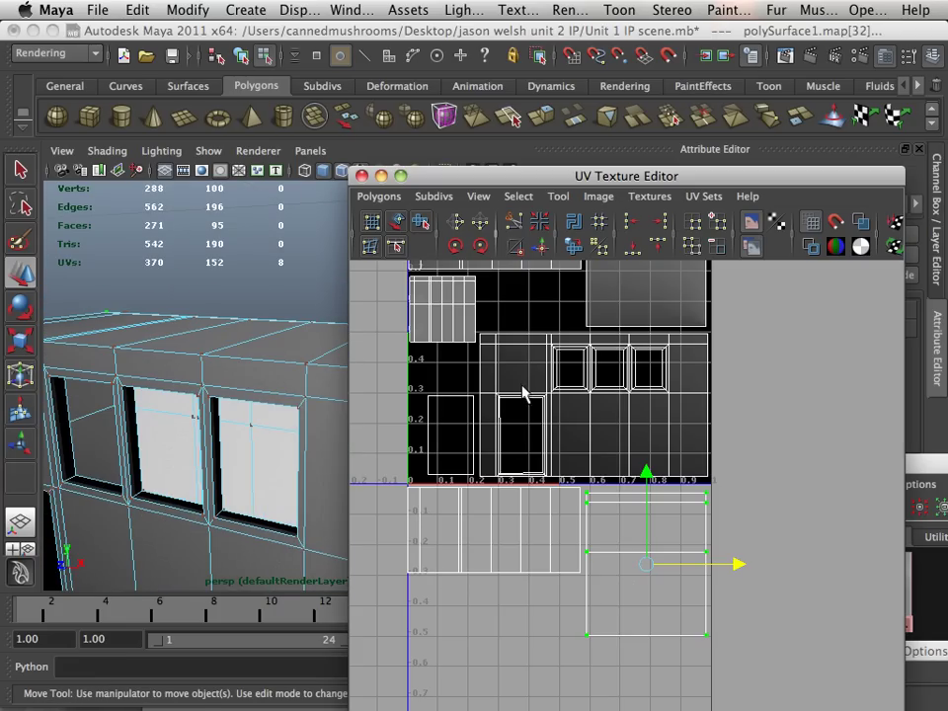
middle_click_drag(521, 391, 561, 453, "alt")
scroll(561, 441, "down", 2)
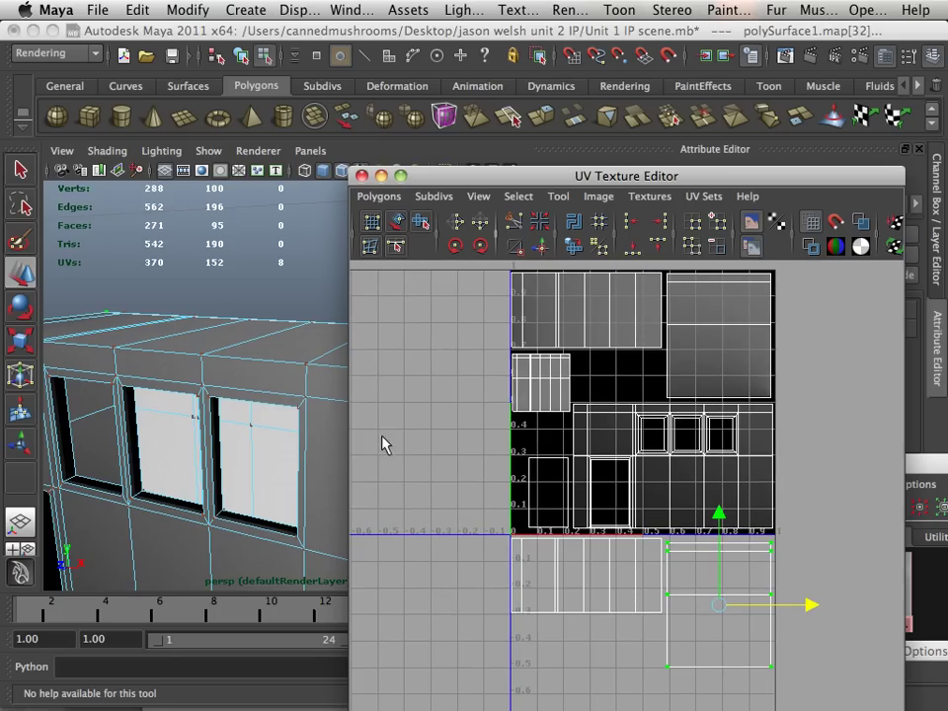
left_click(361, 176)
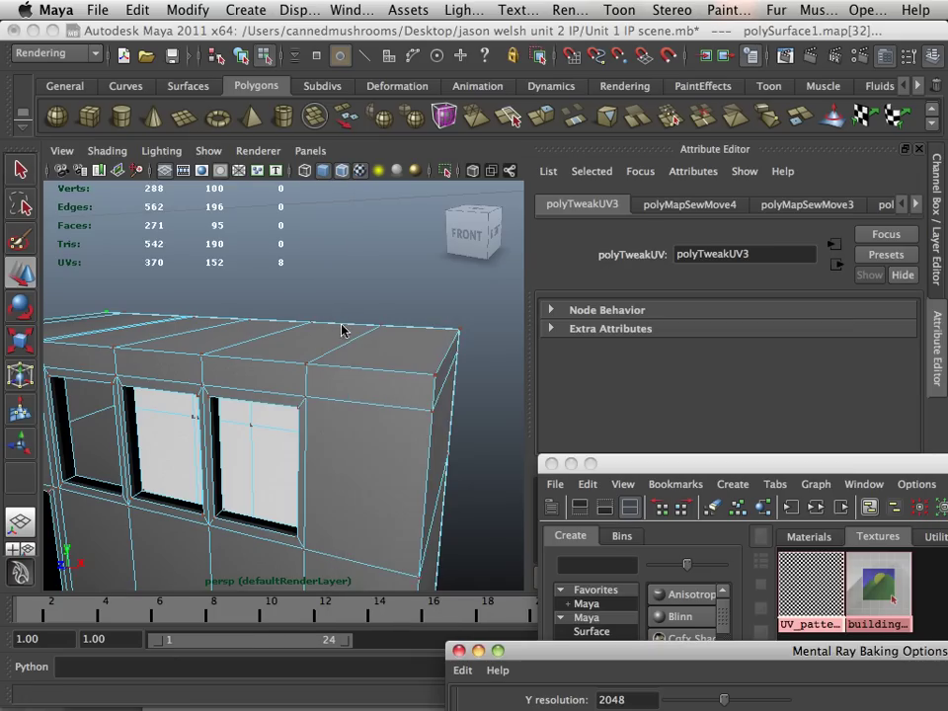
scroll(344, 330, "down", 5)
scroll(300, 412, "up", 3)
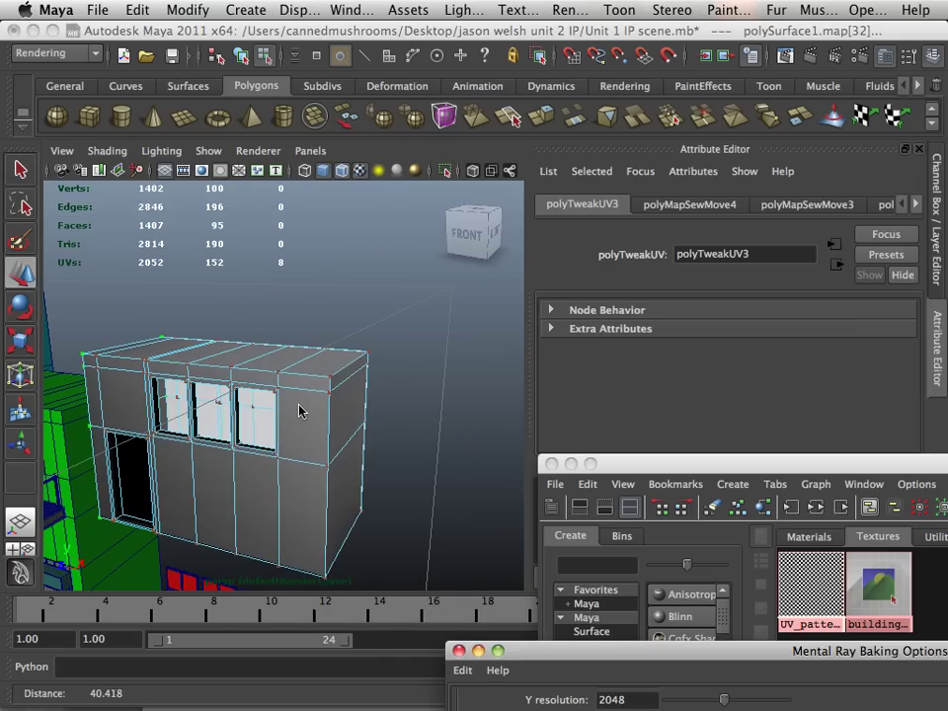
right_click(300, 342)
left_click(307, 383)
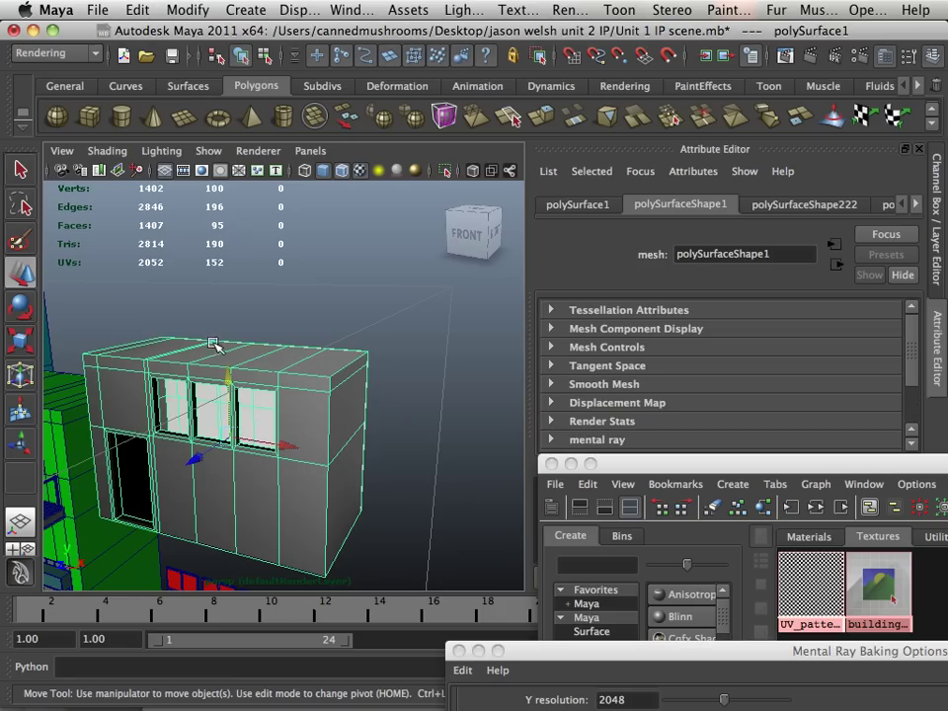
Step: Show the hidden windows and door again and shift the building vertically to about Y 7.251 so its openings fit around them
left_click_drag(168, 272, 220, 393, "alt")
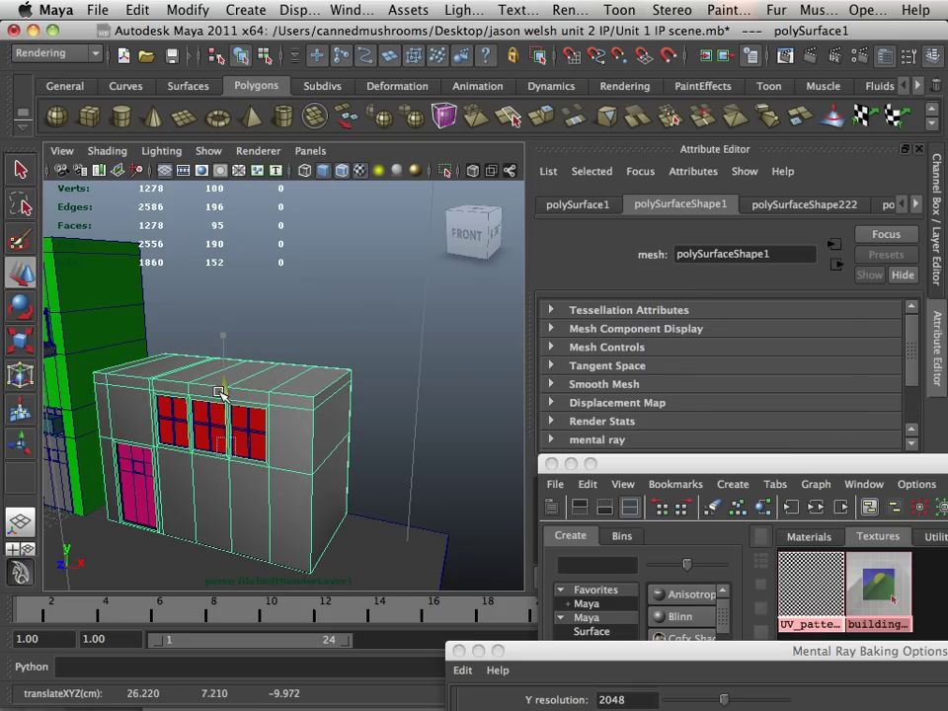
right_click_drag(144, 383, 288, 389, "alt")
left_click_drag(288, 389, 312, 358, "alt")
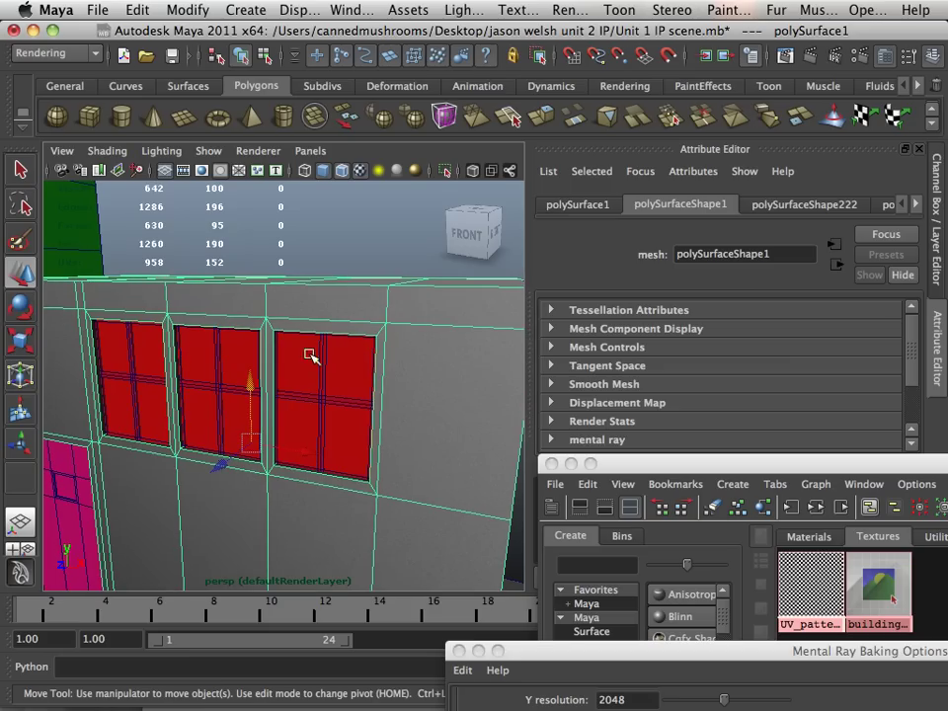
left_click_drag(250, 387, 252, 387)
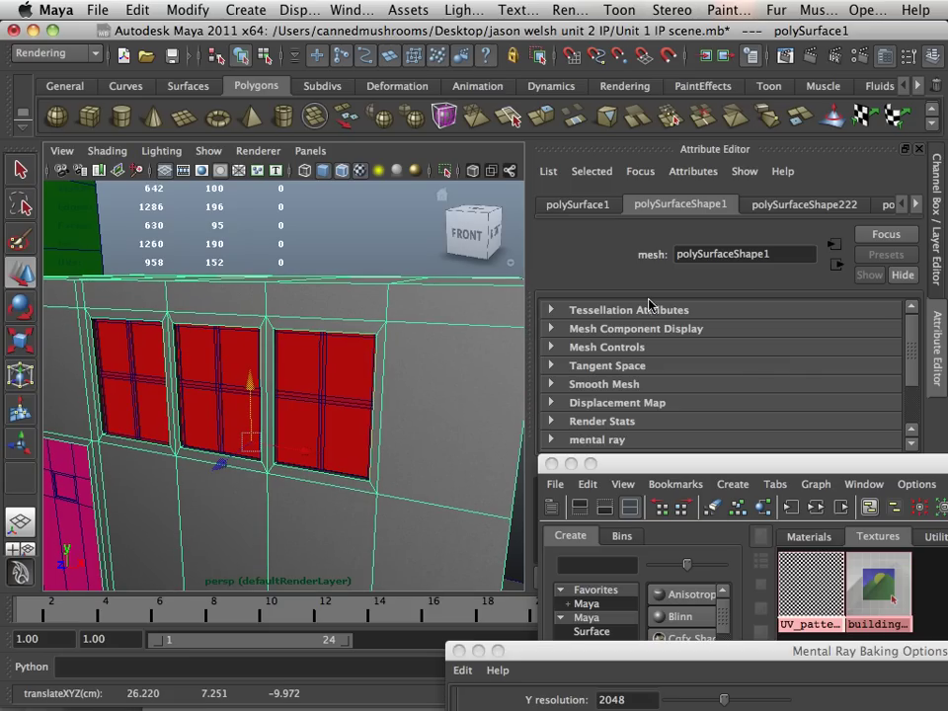
Step: Rename the building's mesh shape node as building1
double_click(776, 258)
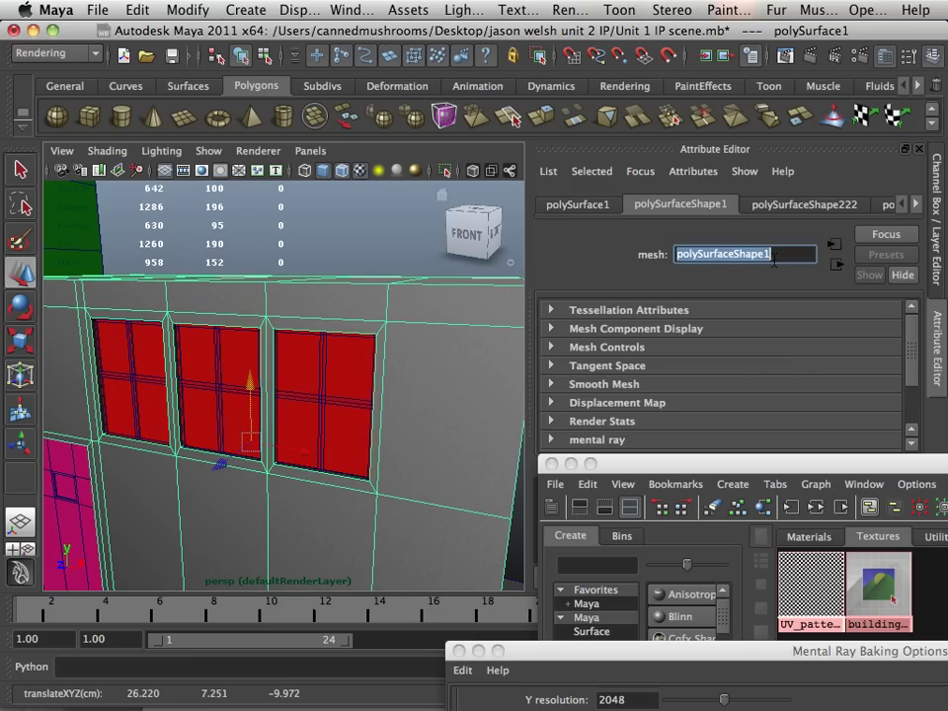
type("building1")
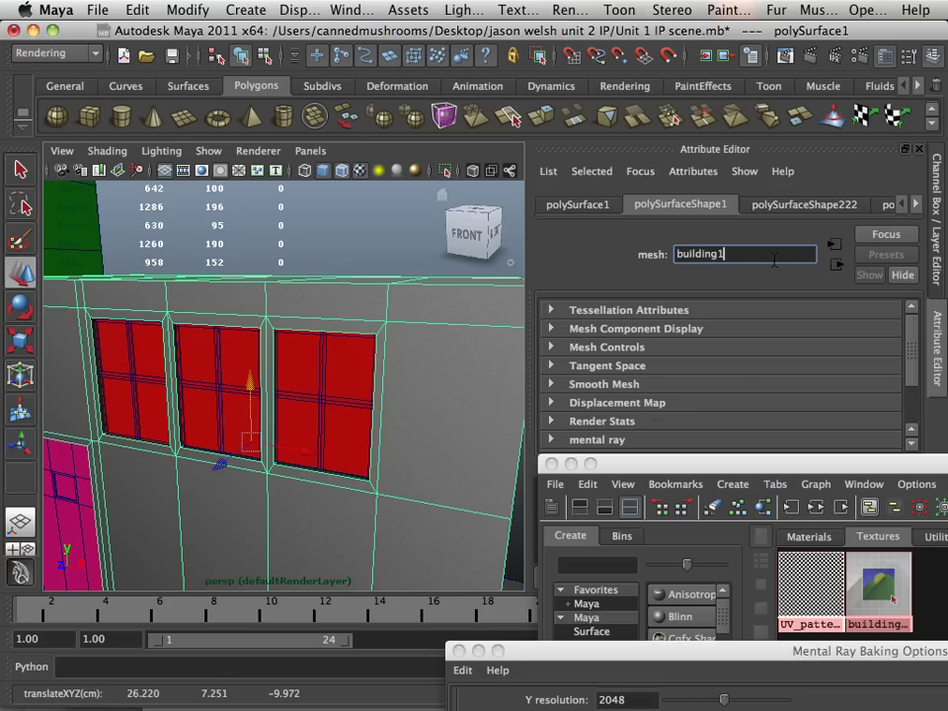
key("Return")
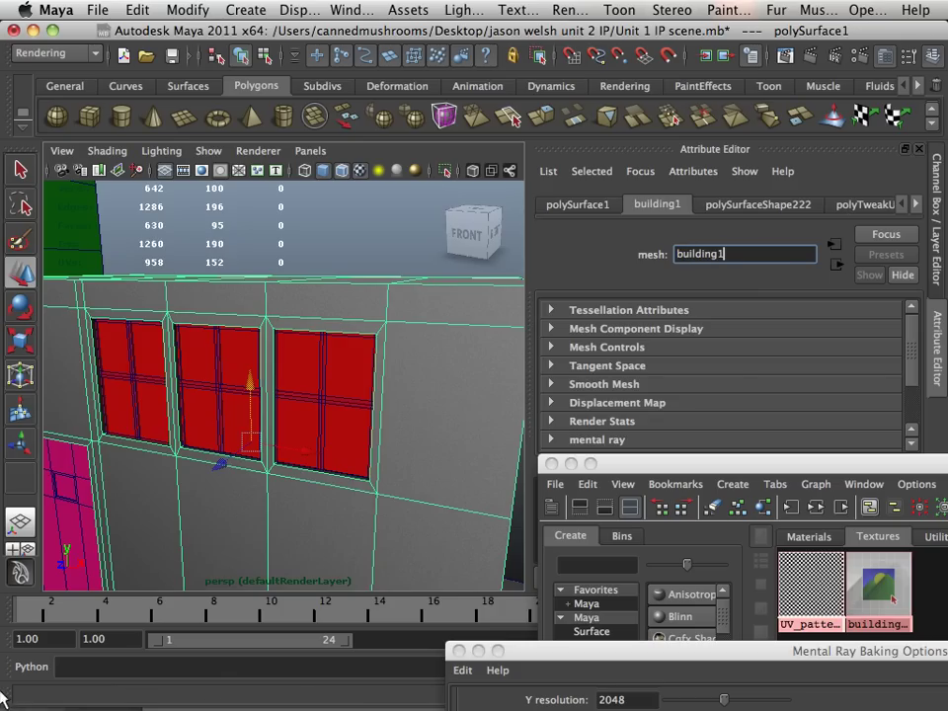
Step: Switch to Finder and select building1_occ.tif in the Desktop project folder's renderData/mentalray/lightMap subfolder
left_click(24, 700)
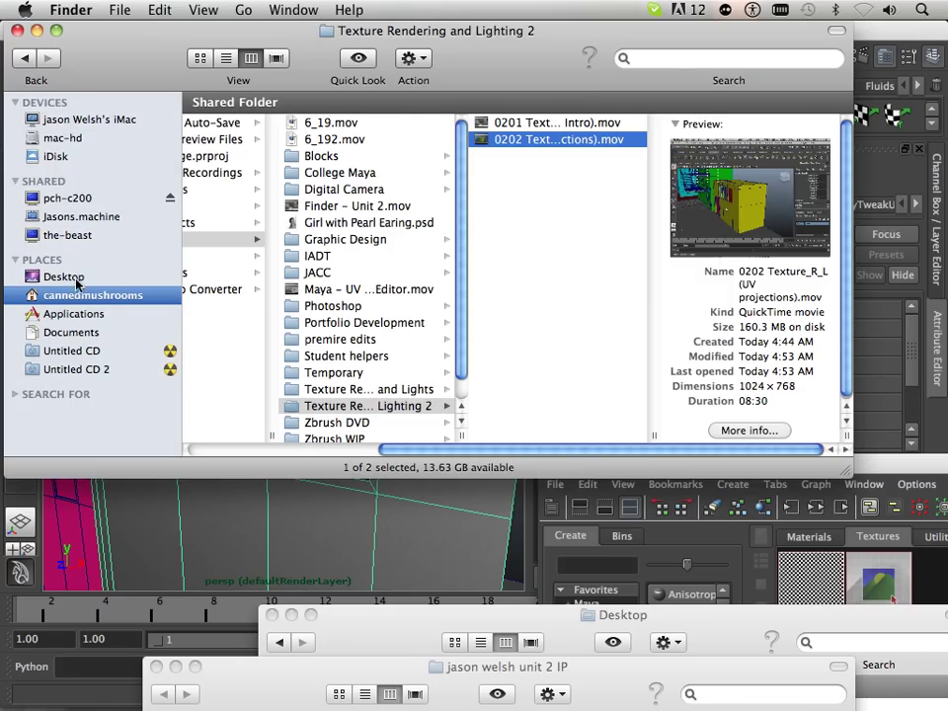
left_click(89, 278)
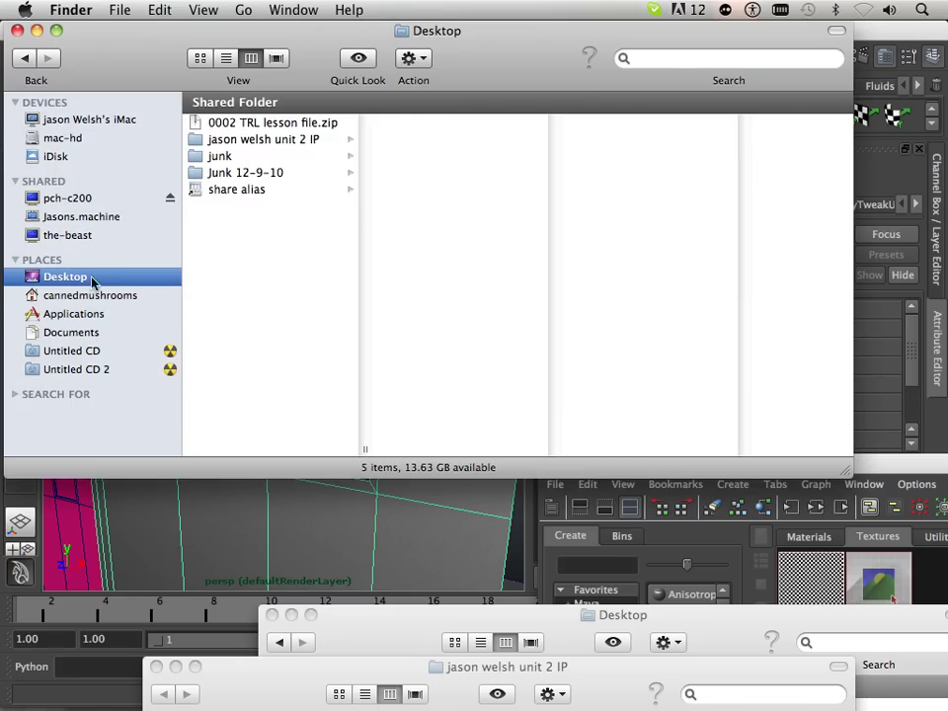
left_click(262, 145)
left_click(441, 173)
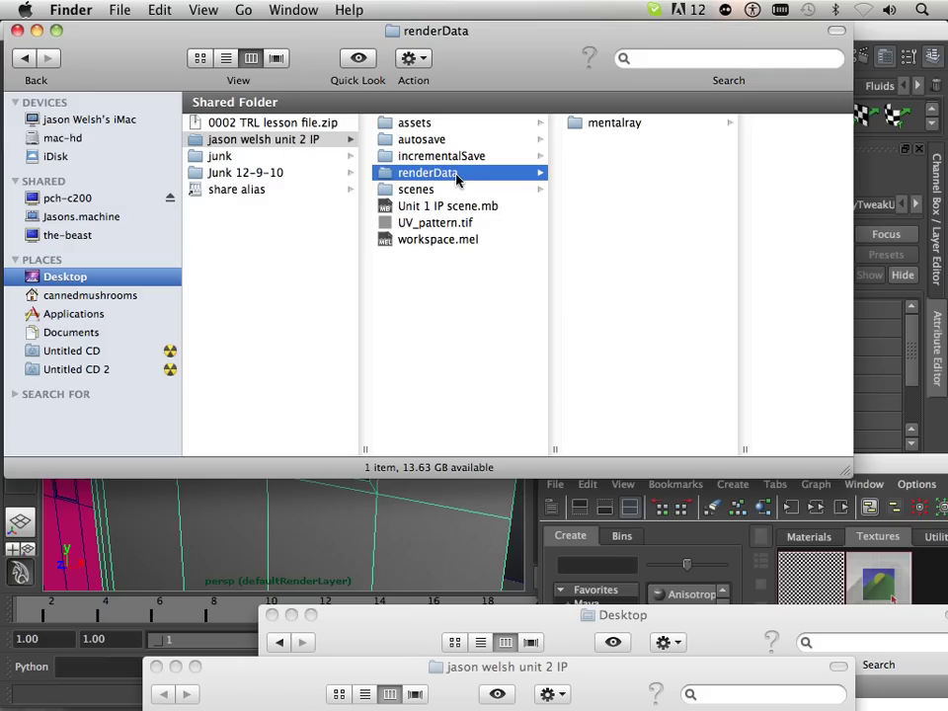
left_click(590, 127)
left_click(709, 140)
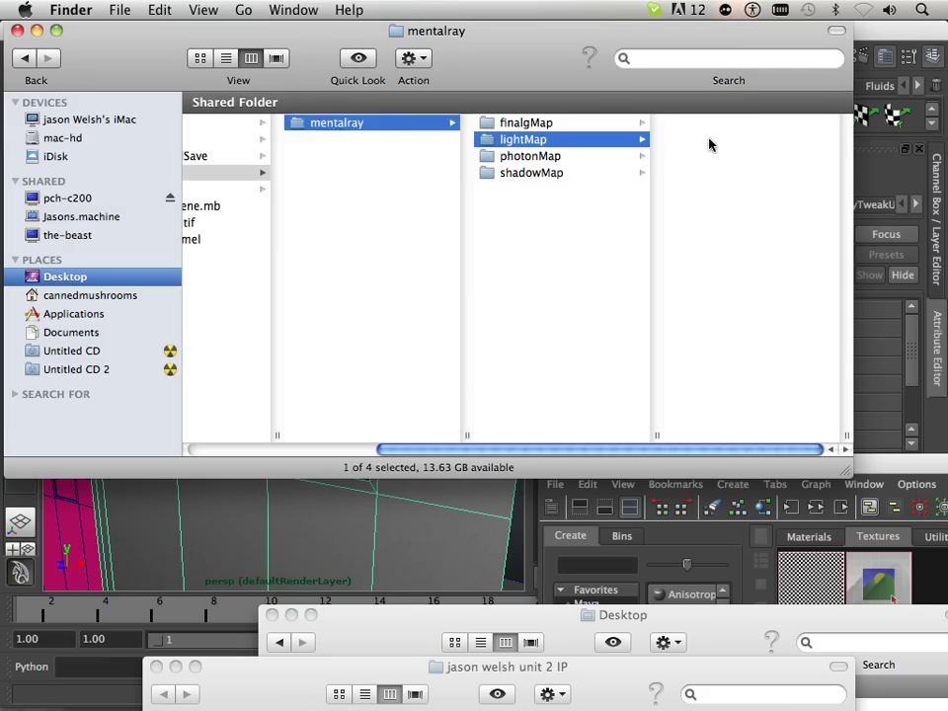
left_click(709, 131)
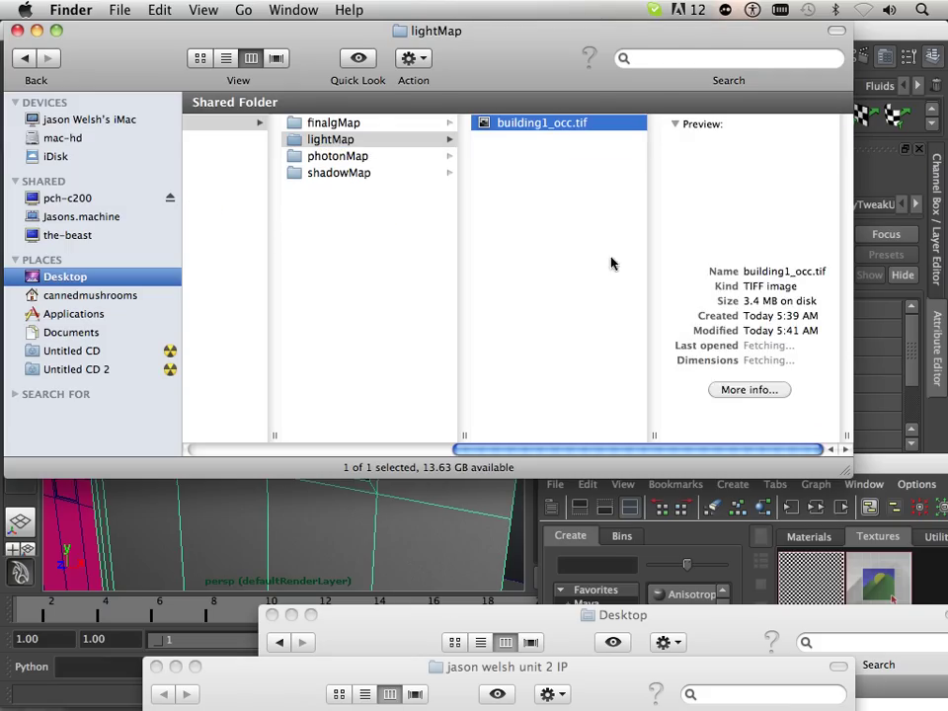
Step: Move building1_occ.tif from lightMap up into the main project folder, preview it there, and shift the Finder window off the model
left_click_drag(598, 446, 402, 451)
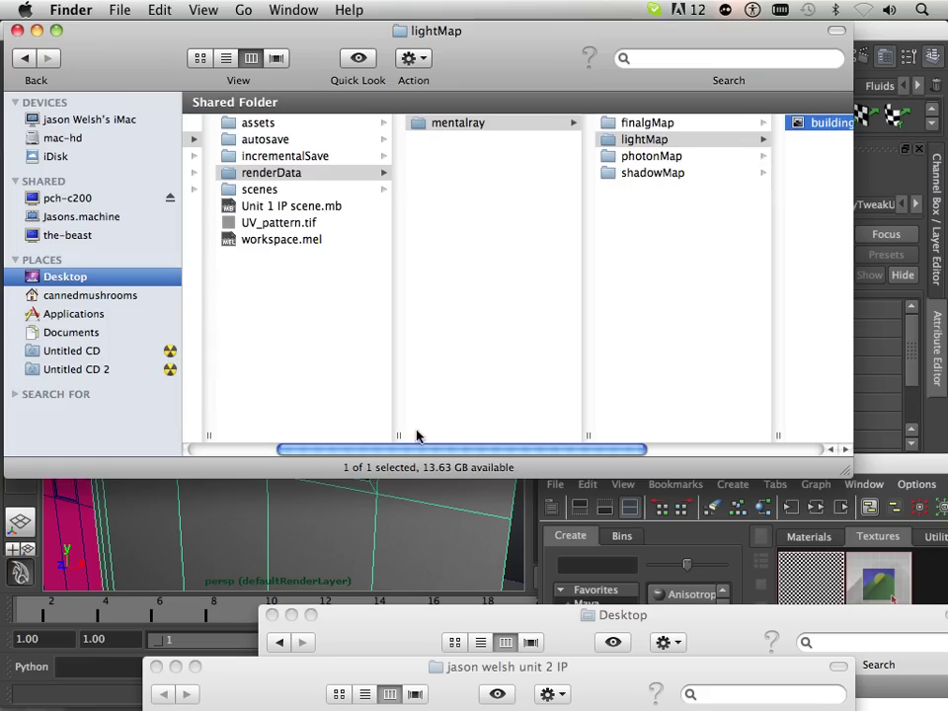
left_click_drag(832, 127, 311, 332)
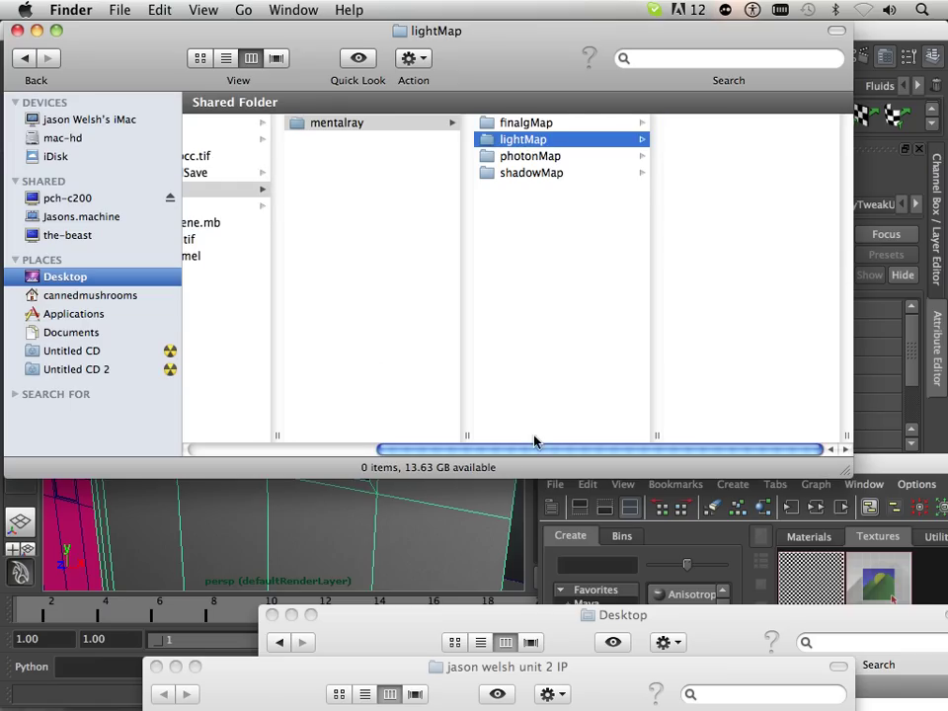
left_click_drag(531, 455, 379, 449)
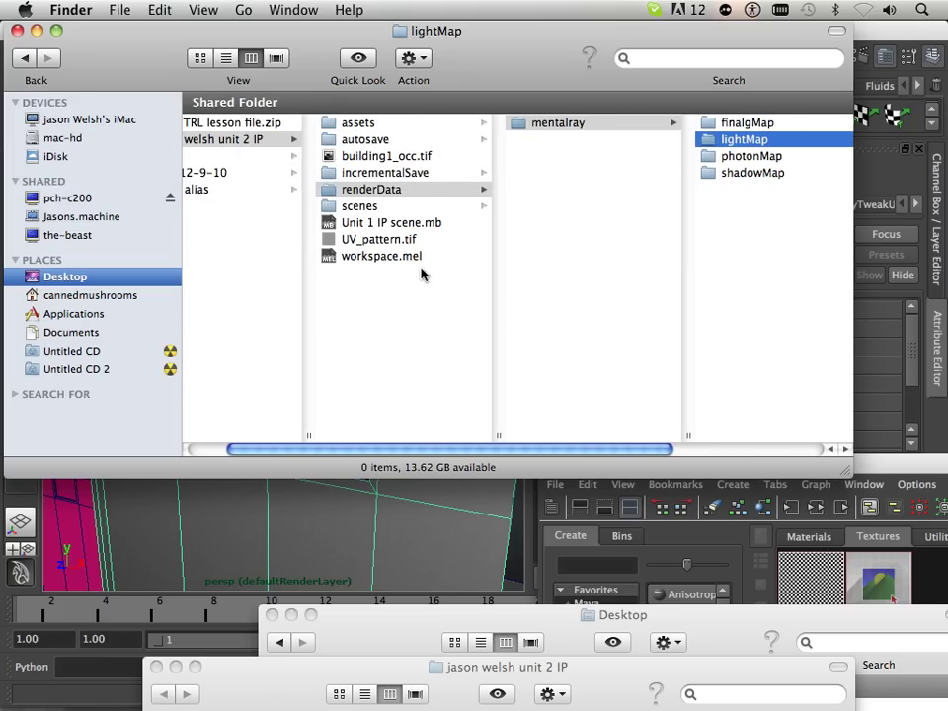
left_click(381, 158)
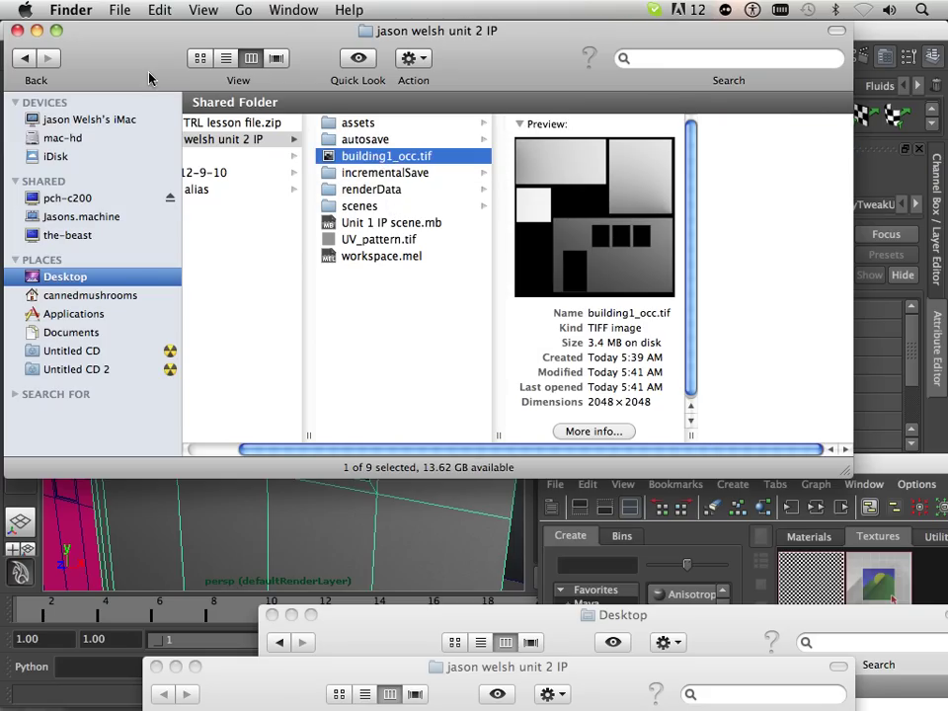
left_click_drag(144, 74, 490, 576)
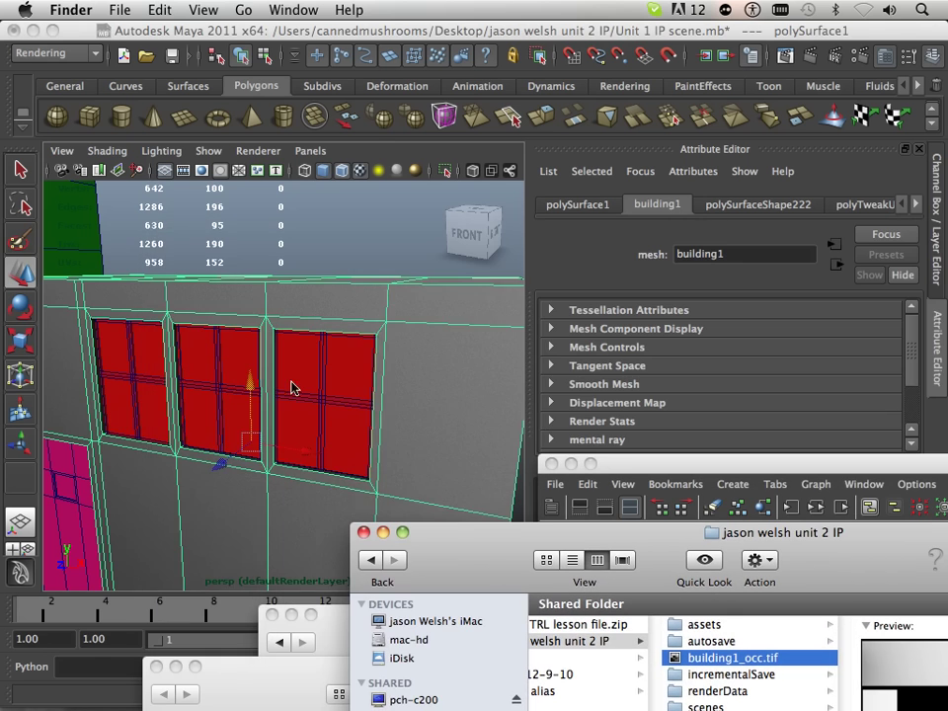
Step: Switch back to Maya and assign the existing checkered UV pattern material to the building
scroll(255, 366, "down", 5)
scroll(258, 317, "up", 8)
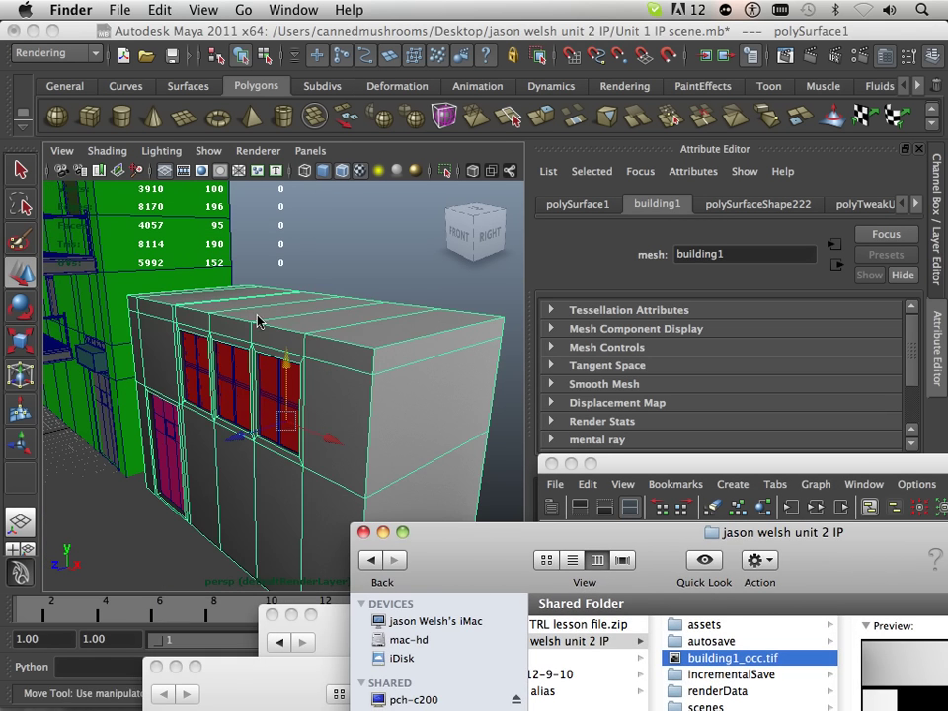
right_click(255, 314)
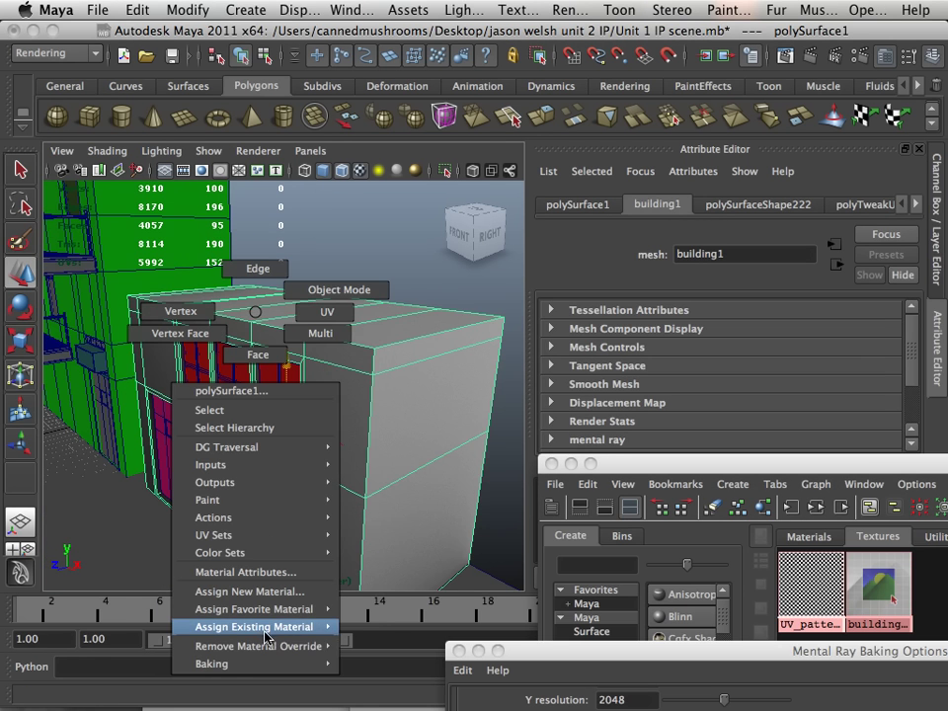
mouse_move(266, 635)
left_click(387, 497)
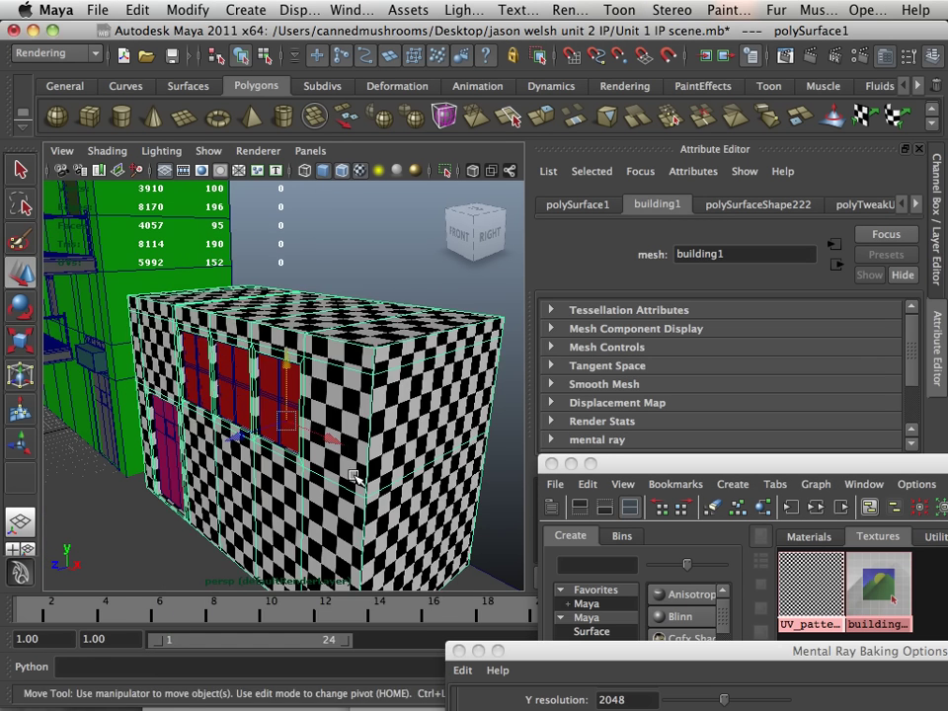
Step: Select the building1_occ_fnbake1 file texture in the Hypershade and refresh its texture sample
left_click_drag(227, 430, 98, 271, "alt")
right_click_drag(121, 293, 243, 444, "alt")
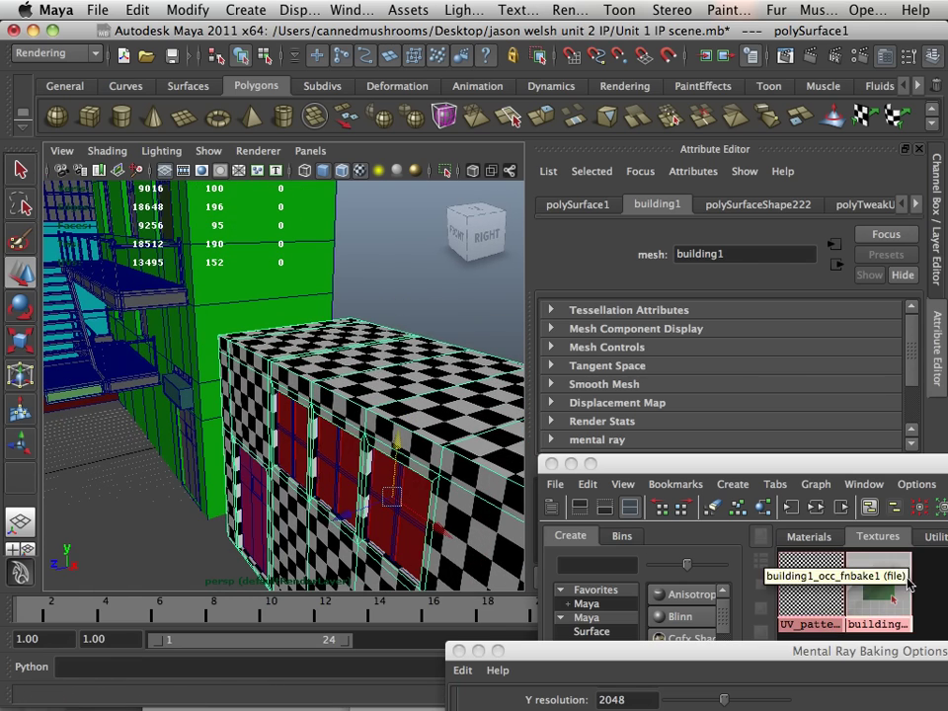
left_click(893, 585)
left_click(894, 584)
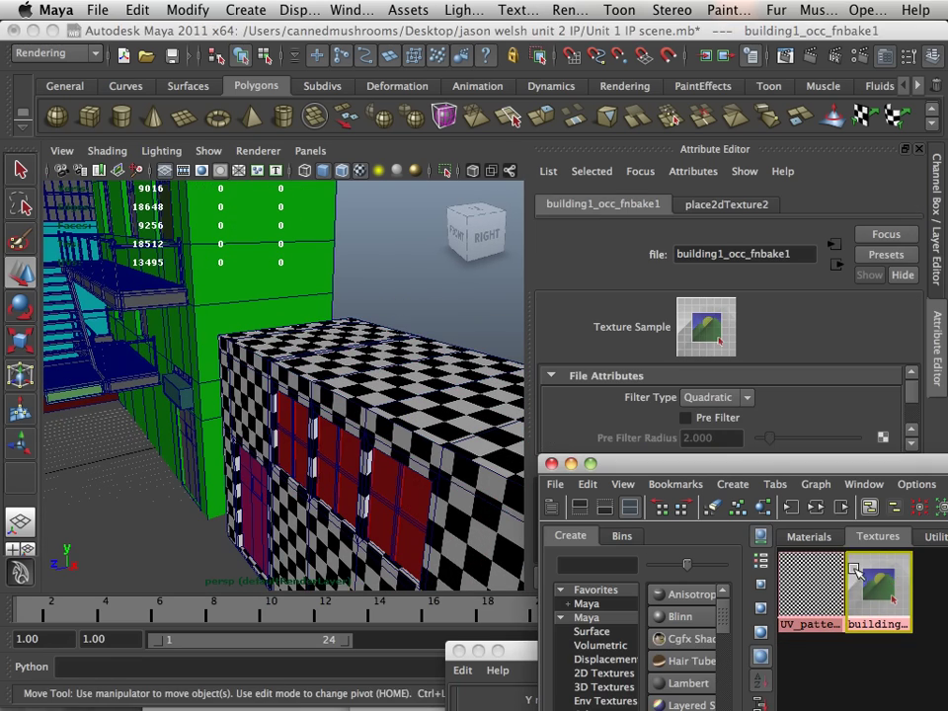
left_click(713, 345)
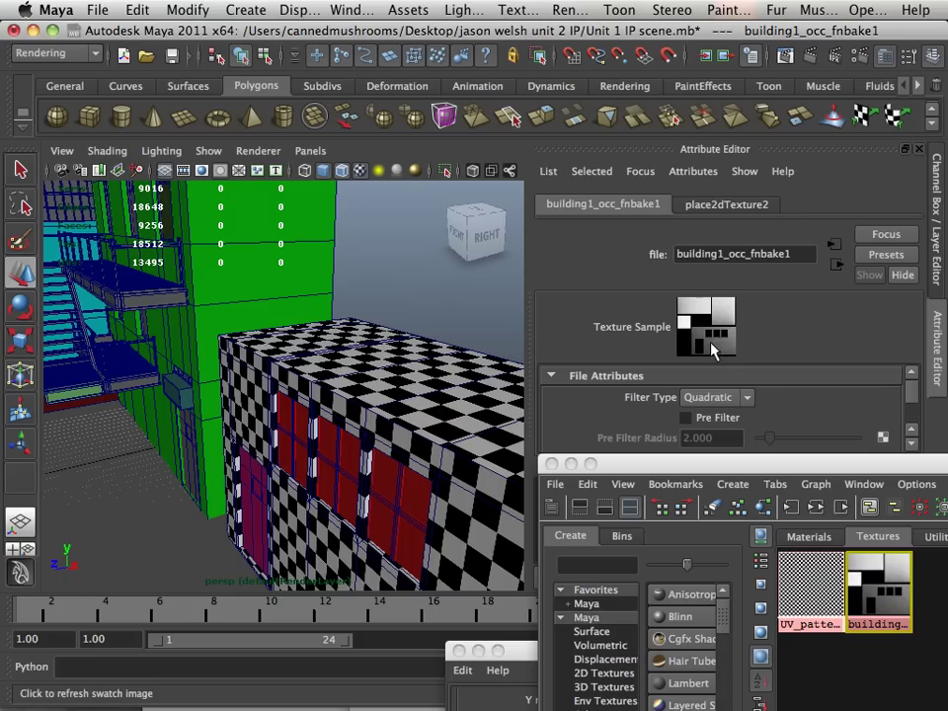
Step: Save the scene and select the tall green building next to the checkered one
left_click(97, 10)
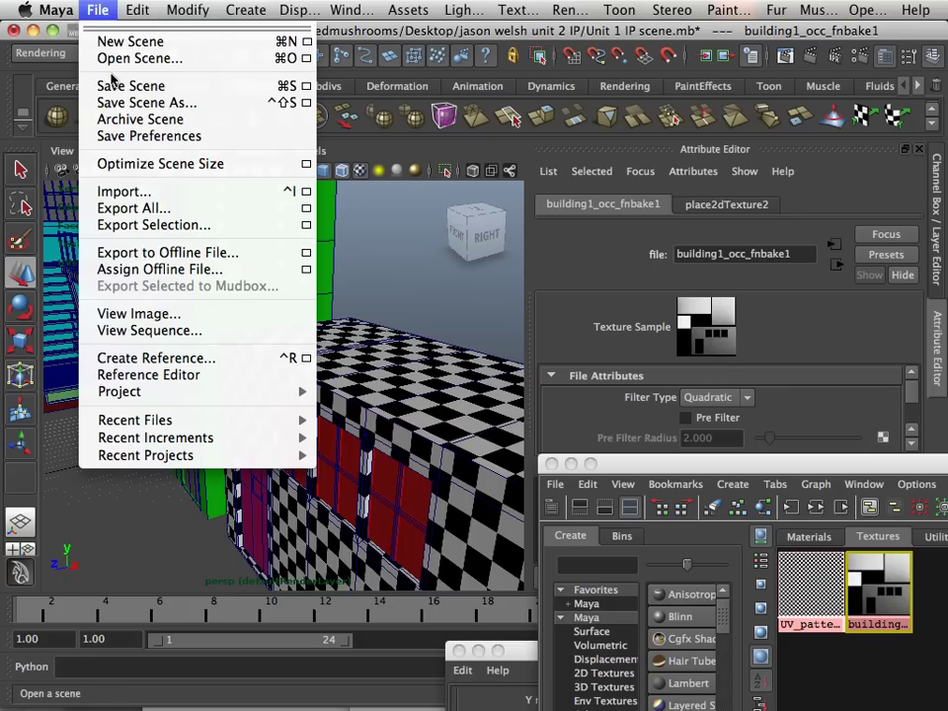
left_click(116, 86)
left_click_drag(302, 376, 328, 354, "alt")
left_click(327, 325)
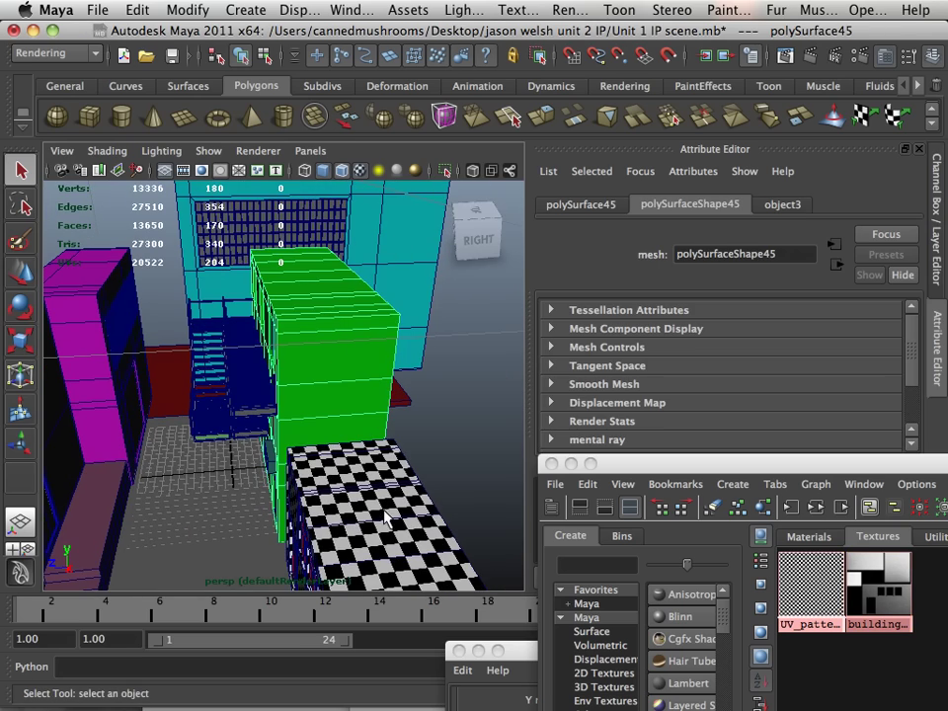
left_click_drag(383, 504, 221, 453, "alt")
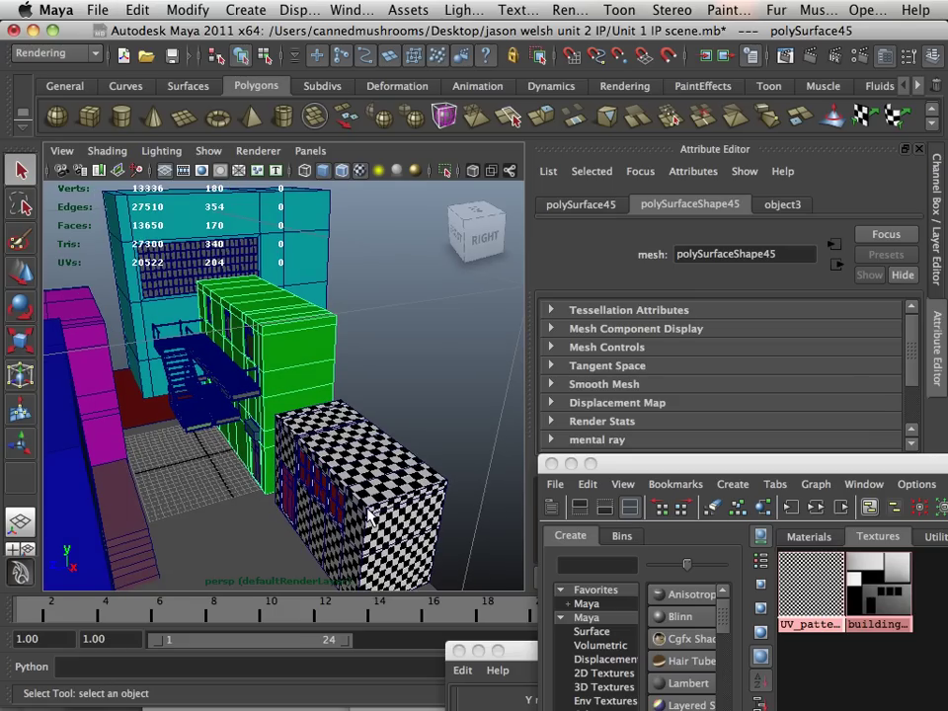